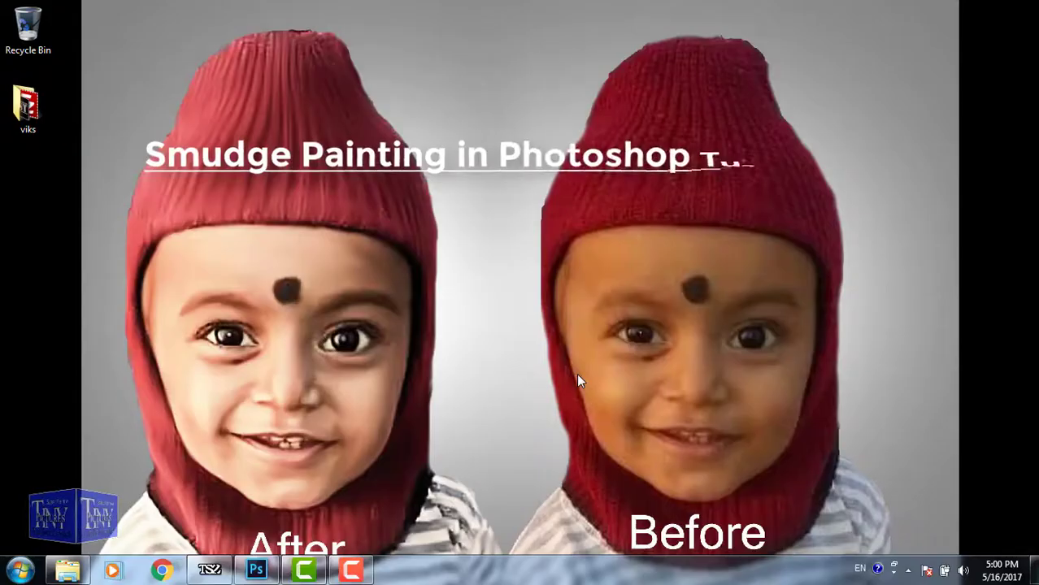
Step: Restore the empty Photoshop workspace over the before-and-after preview image
click(257, 572)
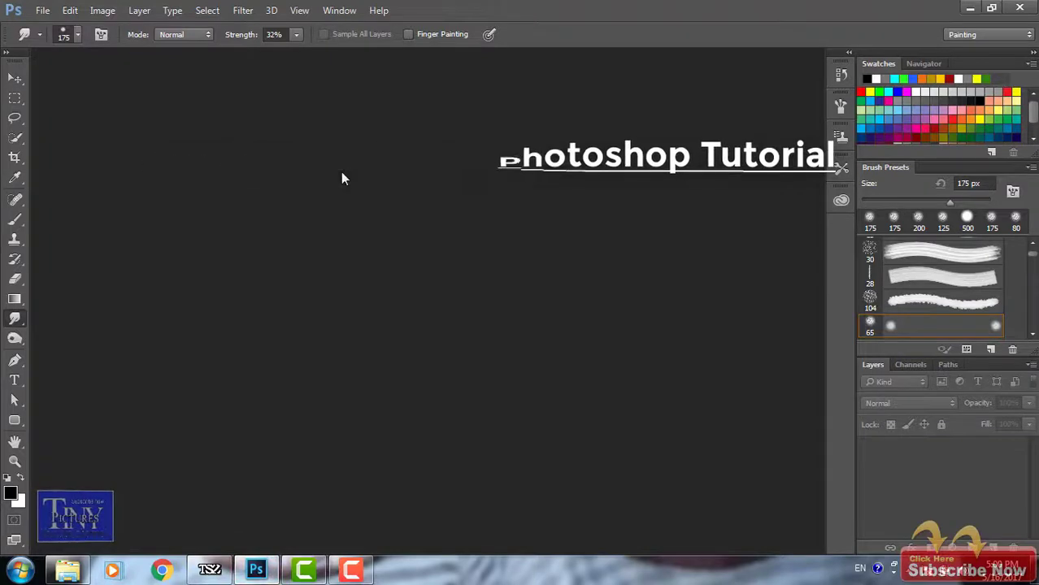
Step: Open the bare-faced portrait photo
click(16, 75)
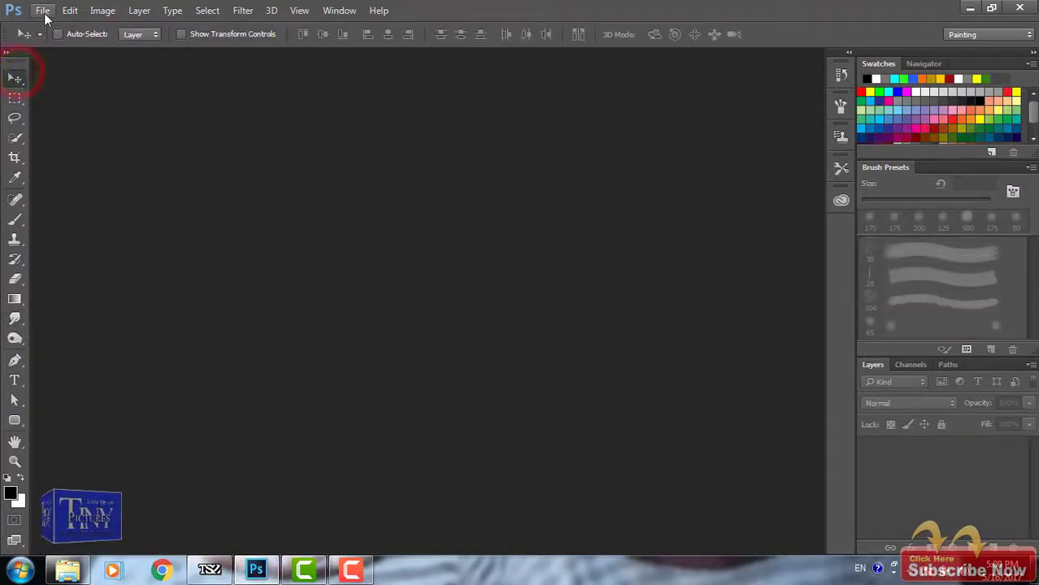
click(43, 11)
click(51, 39)
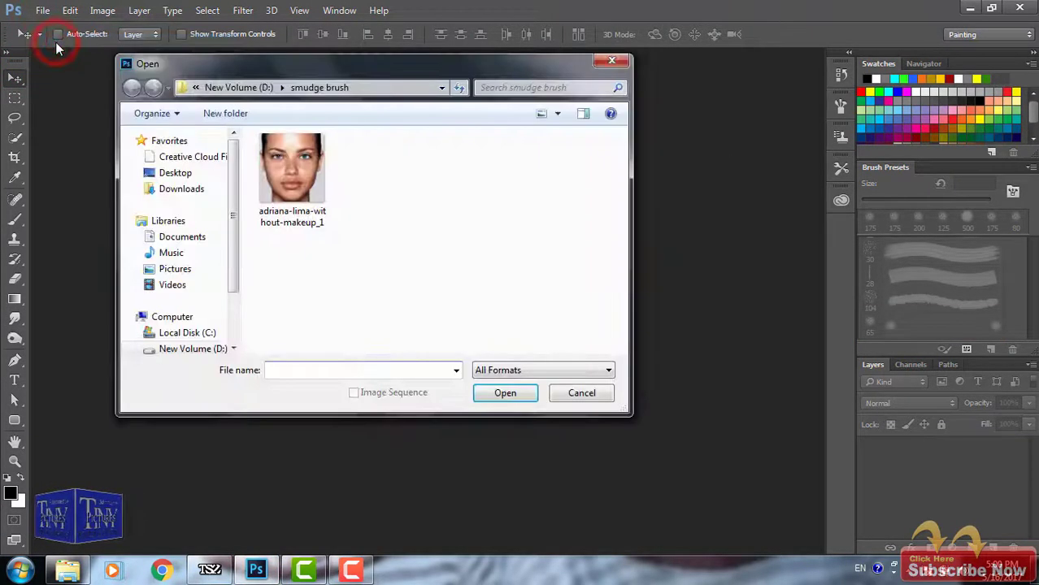
click(291, 172)
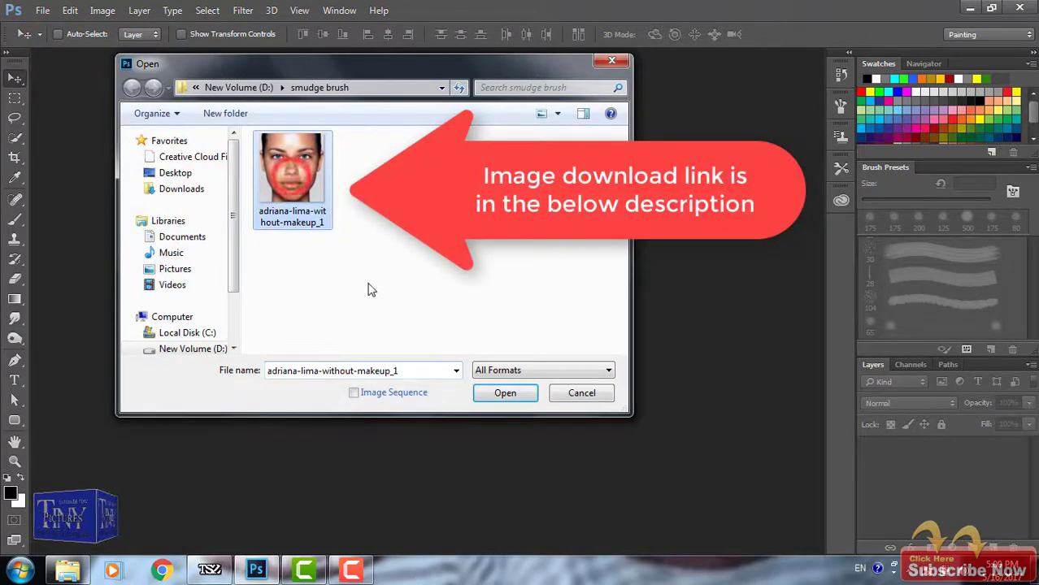
click(499, 397)
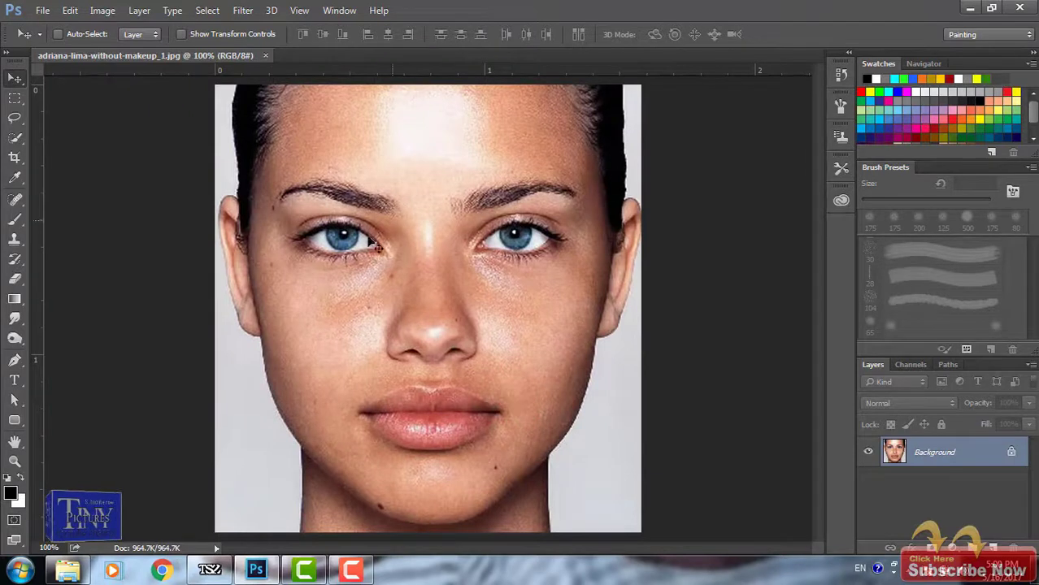
Step: Float the Layers panel beside the photo
click(875, 367)
drag(877, 366, 667, 136)
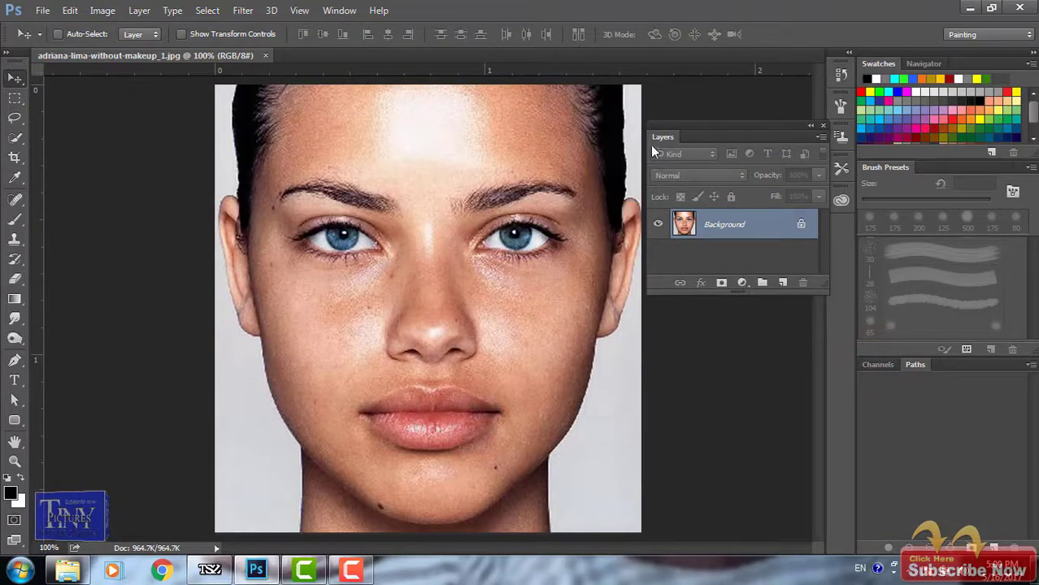
drag(654, 136, 648, 153)
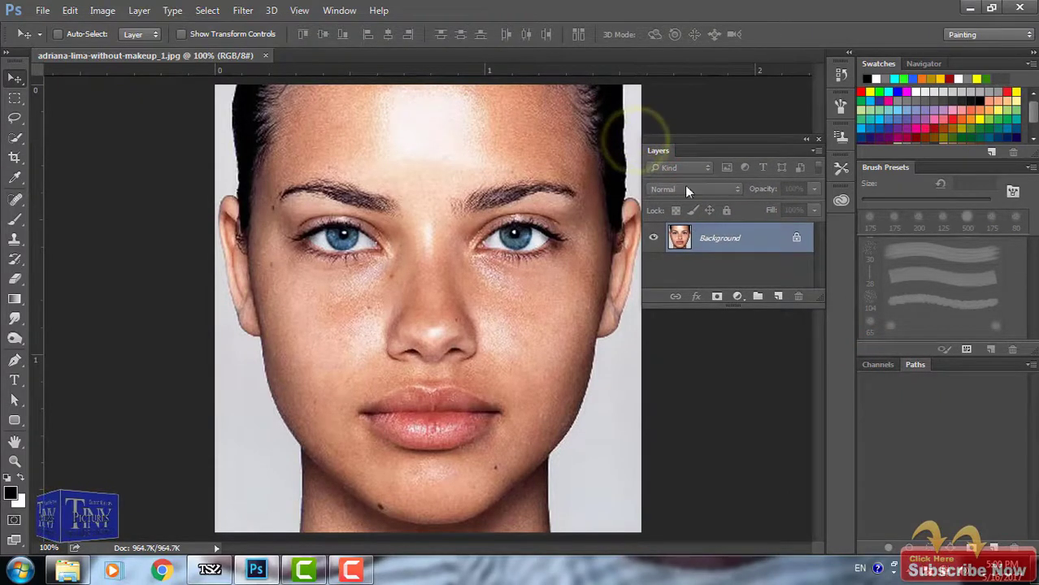
drag(663, 153, 669, 127)
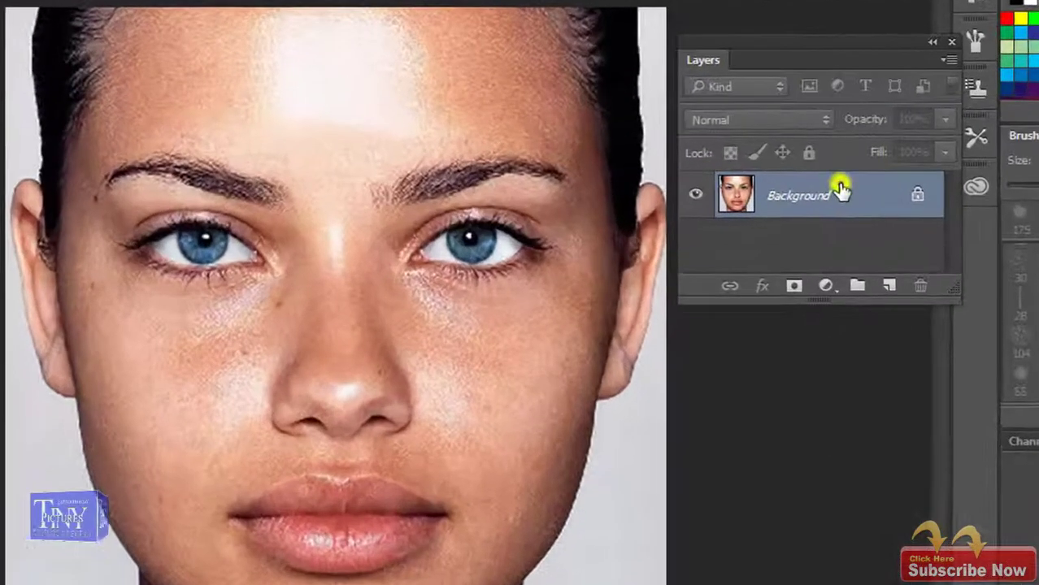
Step: Duplicate the Background layer as 'Background copy' and enlarge the Layers panel
right_click(840, 188)
click(925, 238)
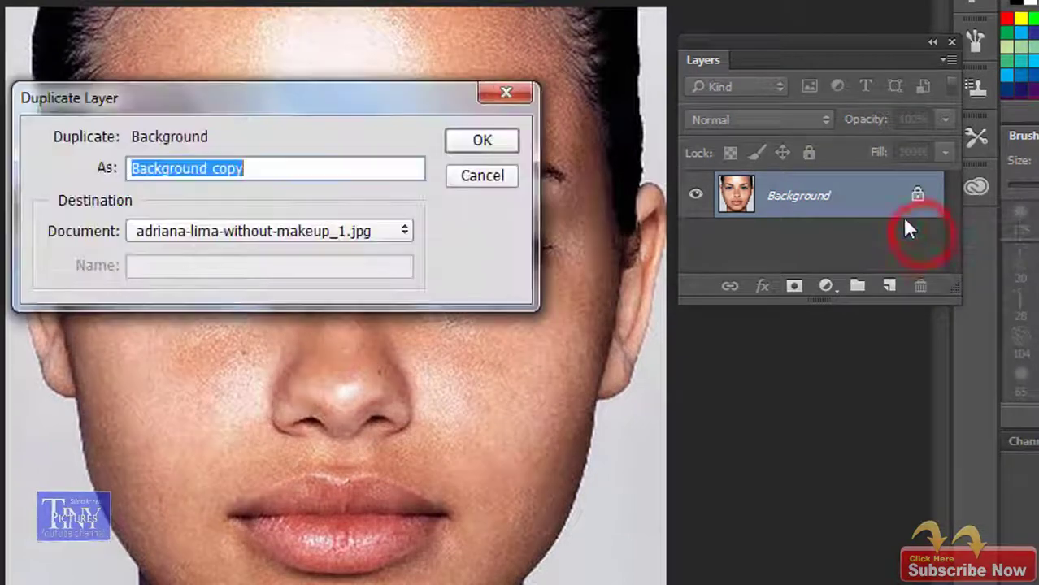
click(493, 142)
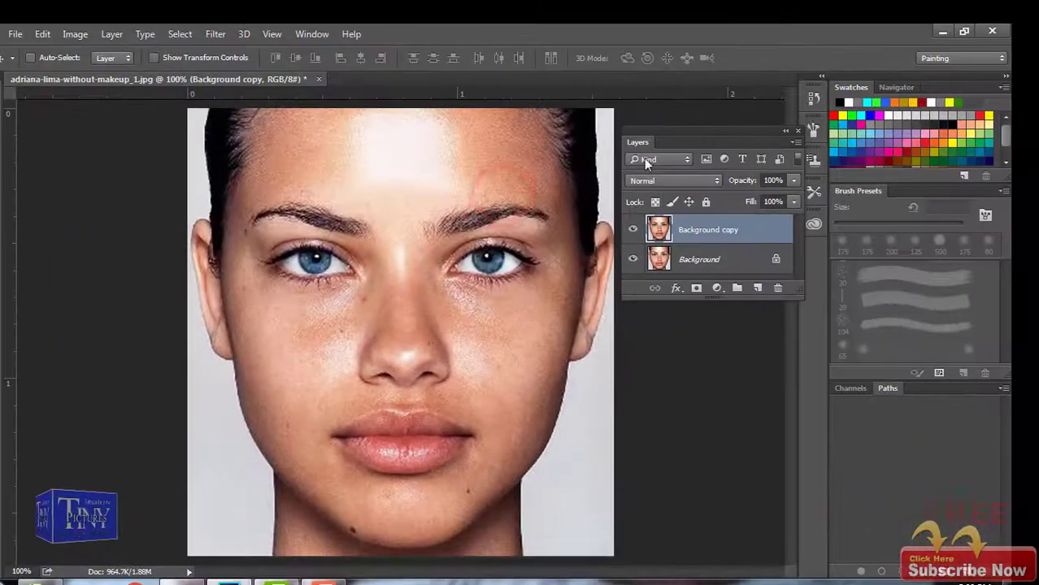
mouse_move(802, 298)
mouse_down()
mouse_move(807, 388)
mouse_move(844, 470)
mouse_up()
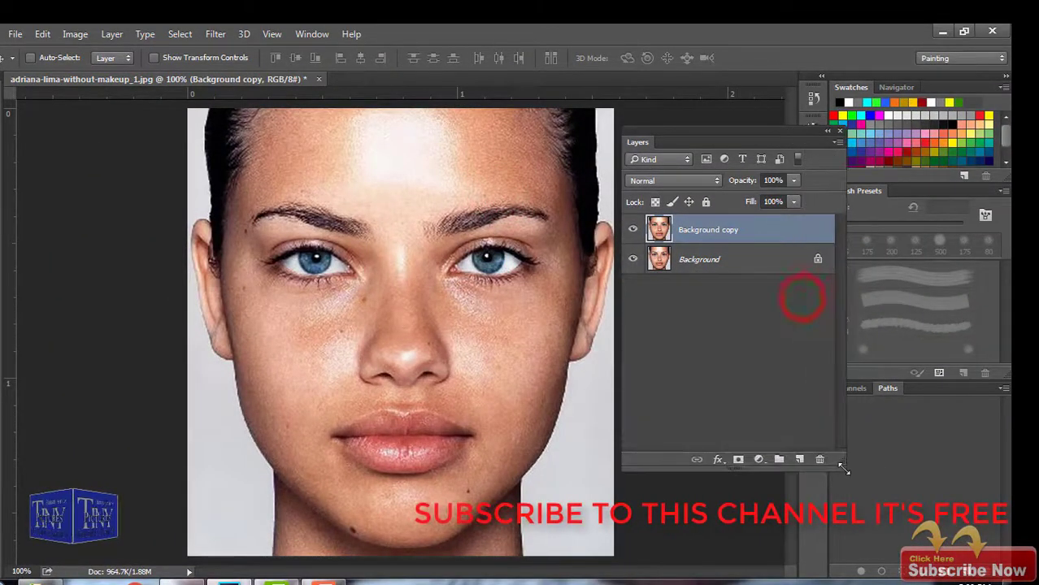
drag(641, 142, 657, 130)
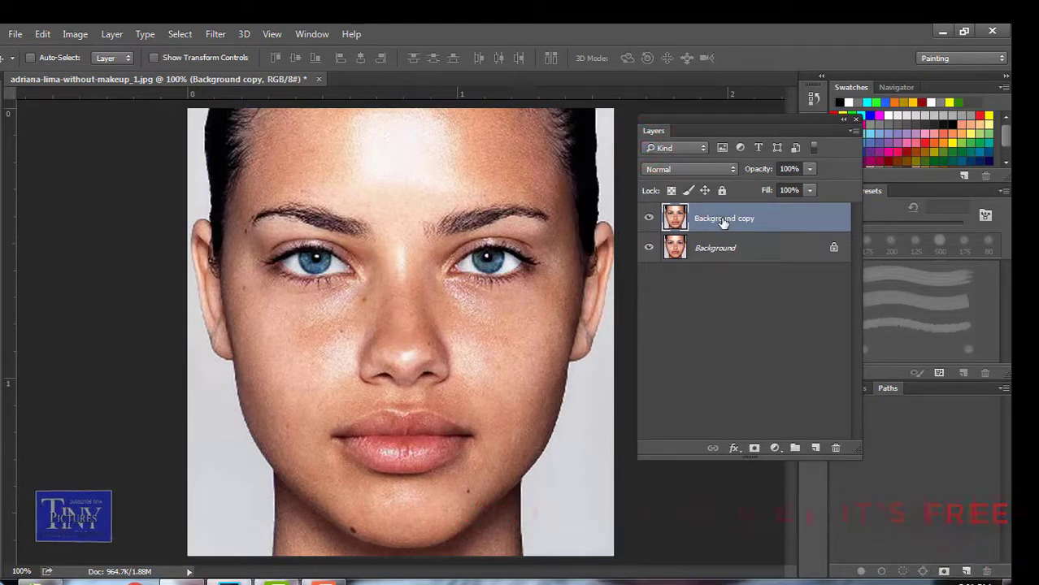
Step: Apply Unsharp Mask to Background copy: amount 43%, radius 1.6 px, threshold 0
click(210, 34)
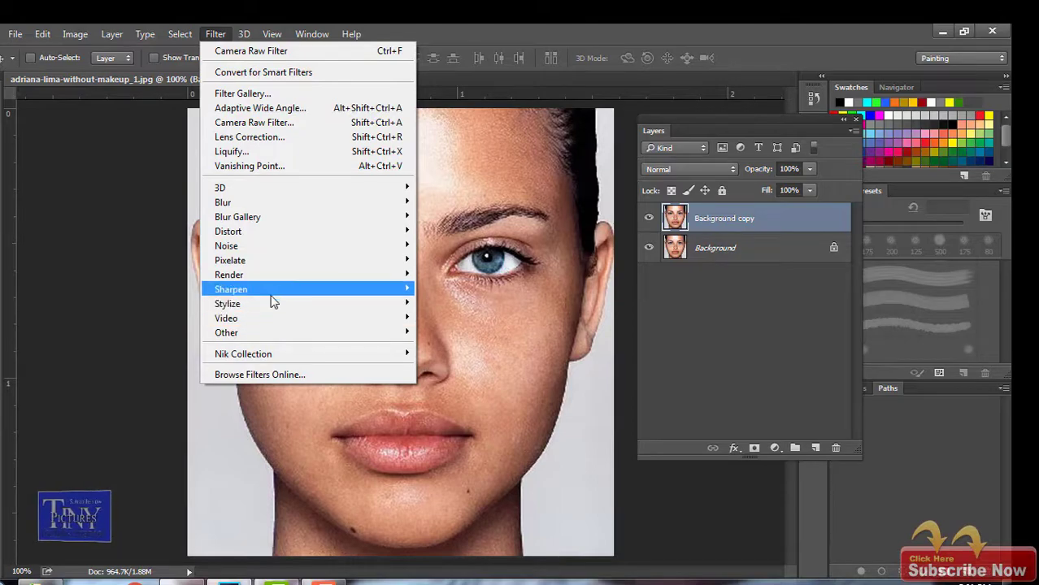
mouse_move(57, 288)
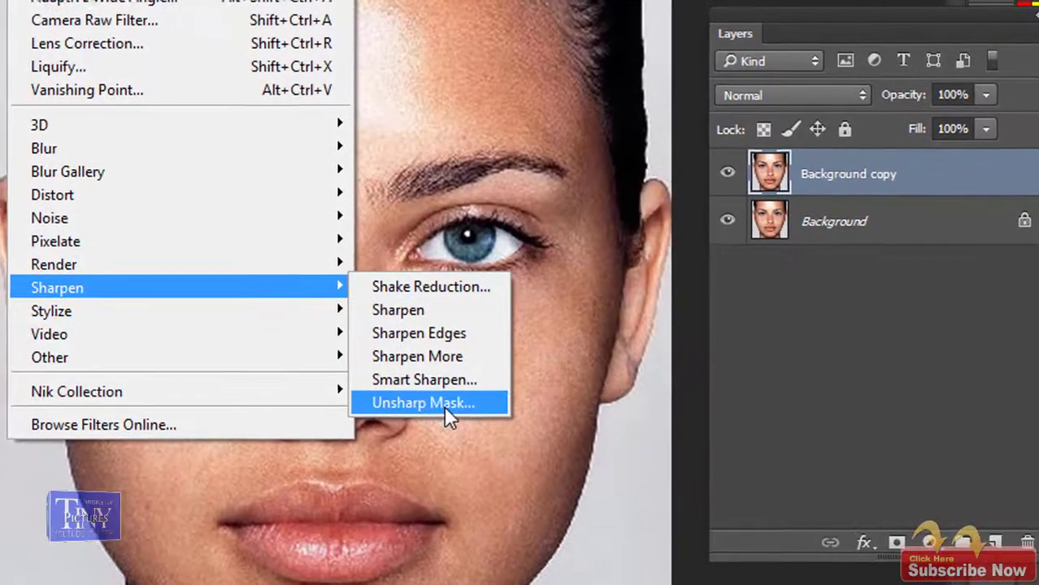
click(444, 406)
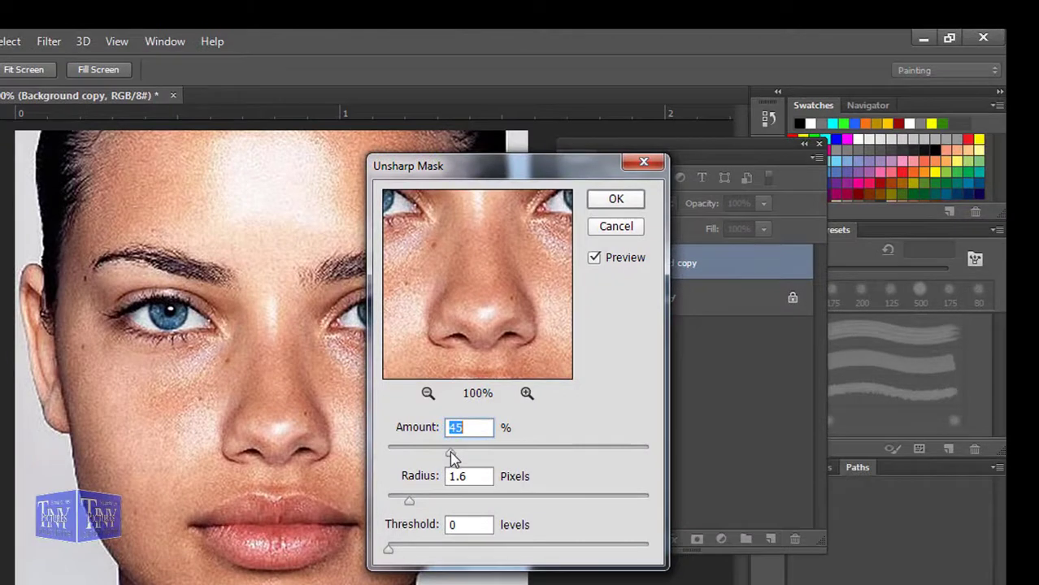
drag(452, 452, 415, 455)
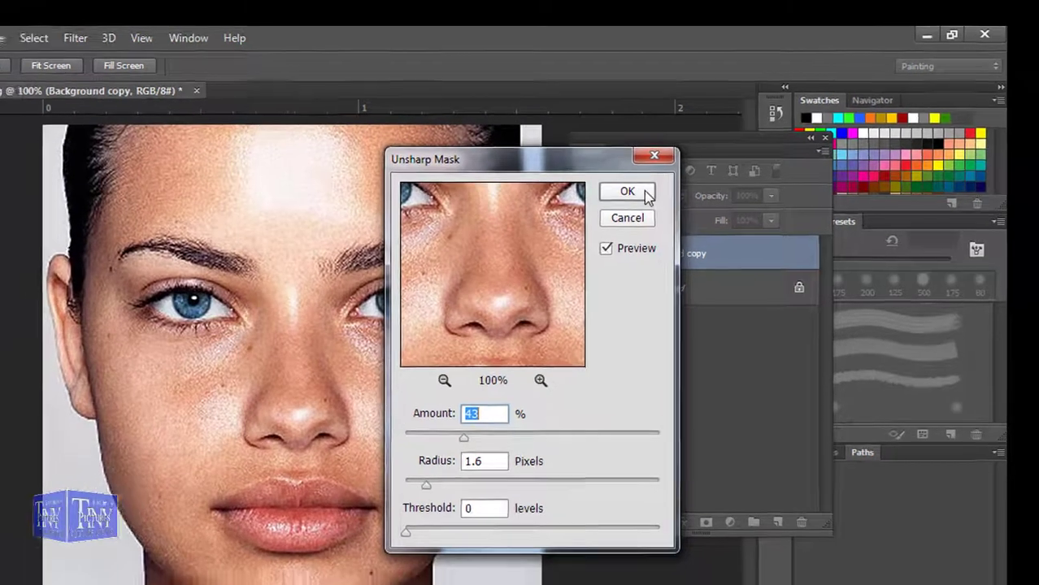
click(636, 203)
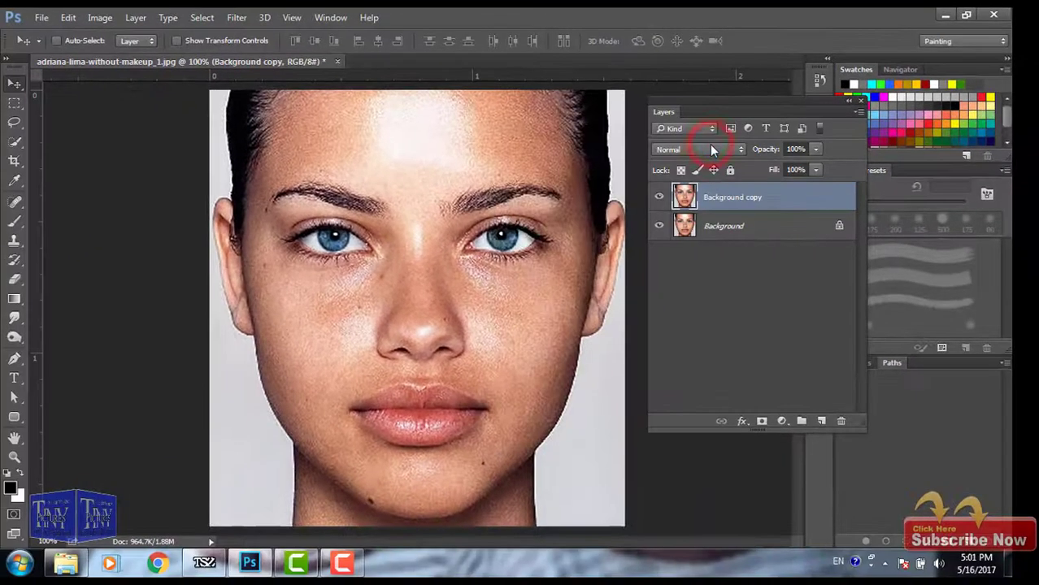
Step: Apply a High Pass filter with a 4.5-pixel radius to Background copy
click(236, 18)
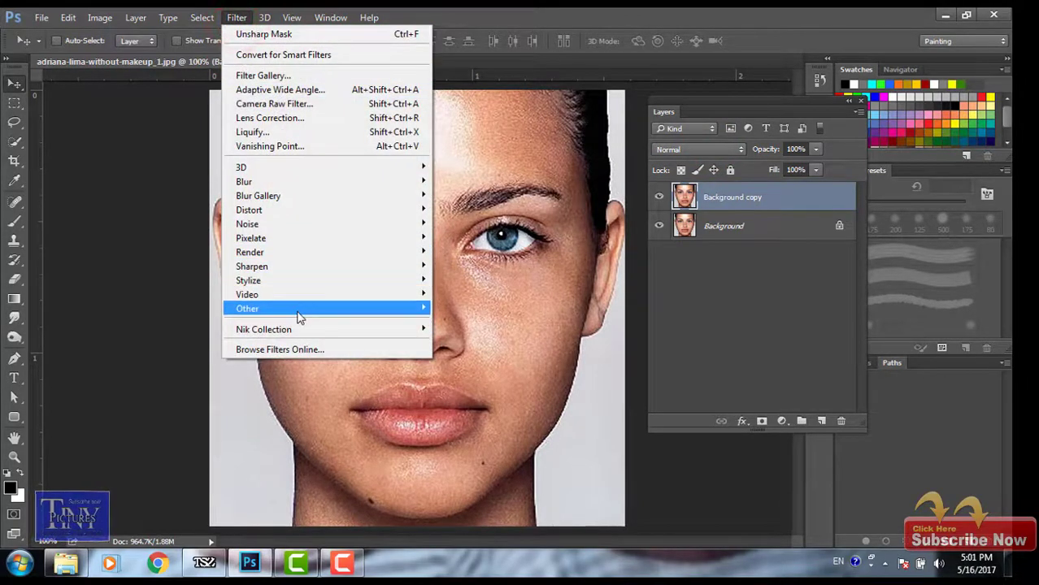
mouse_move(42, 358)
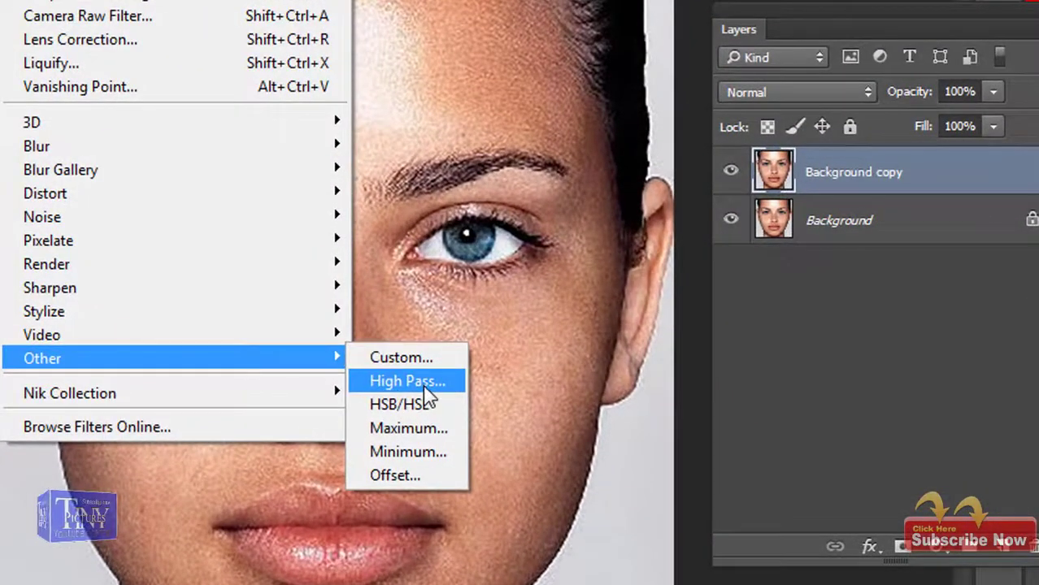
click(424, 387)
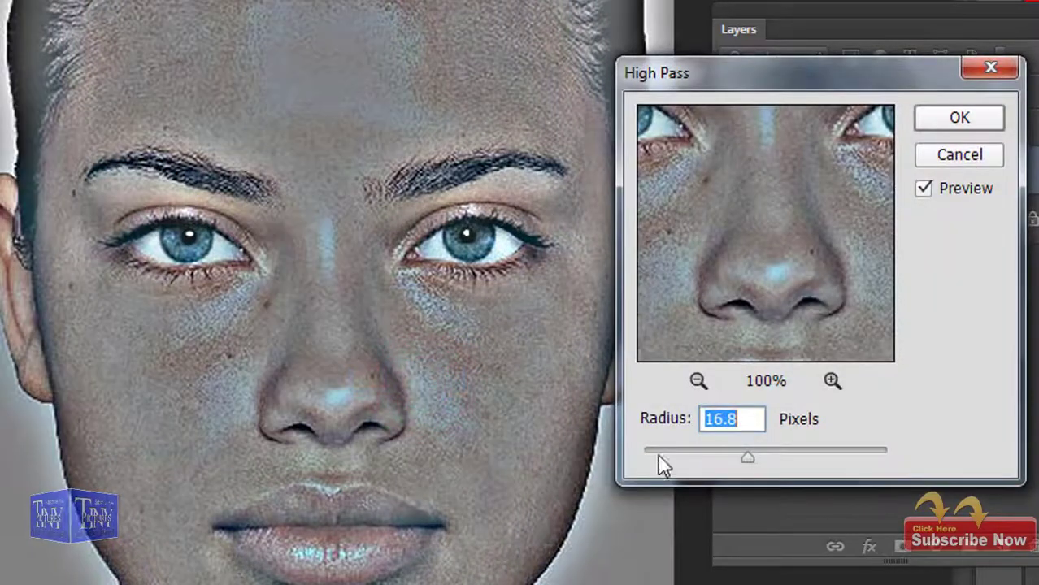
drag(747, 460, 703, 462)
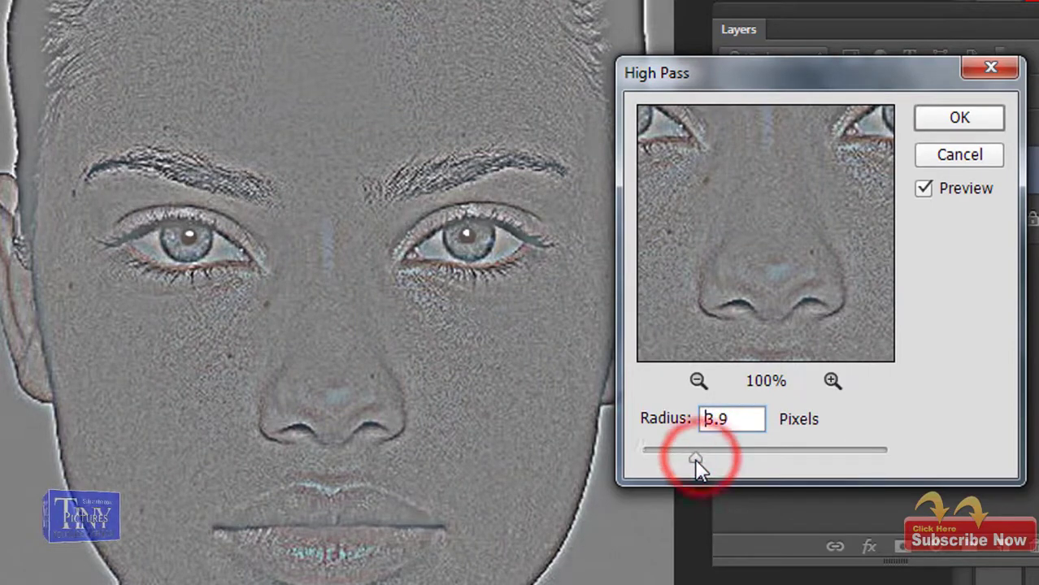
drag(697, 458, 702, 460)
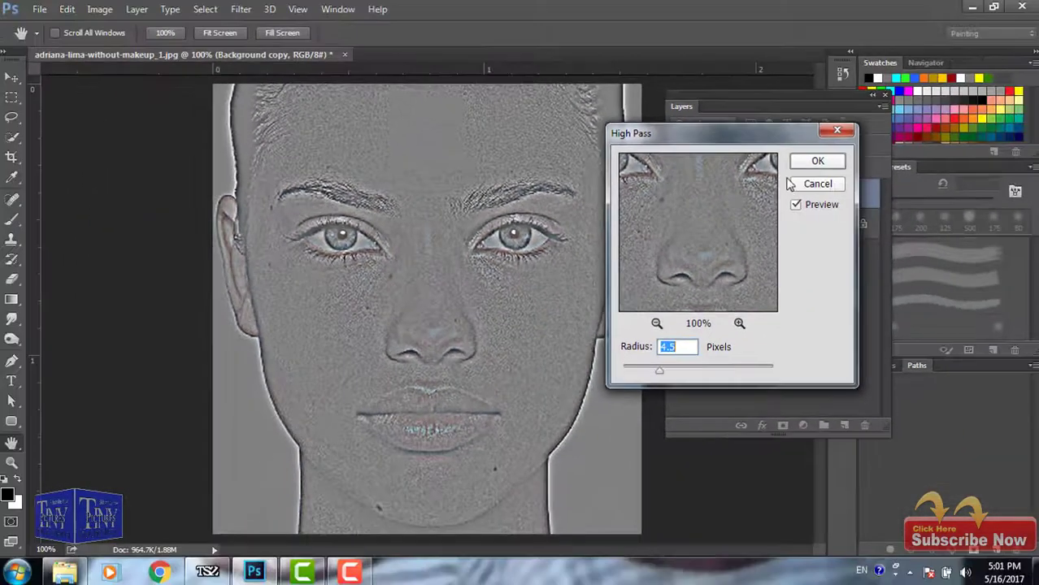
click(814, 162)
Step: Duplicate the original Background layer again as 'Background copy 2'
key(v)
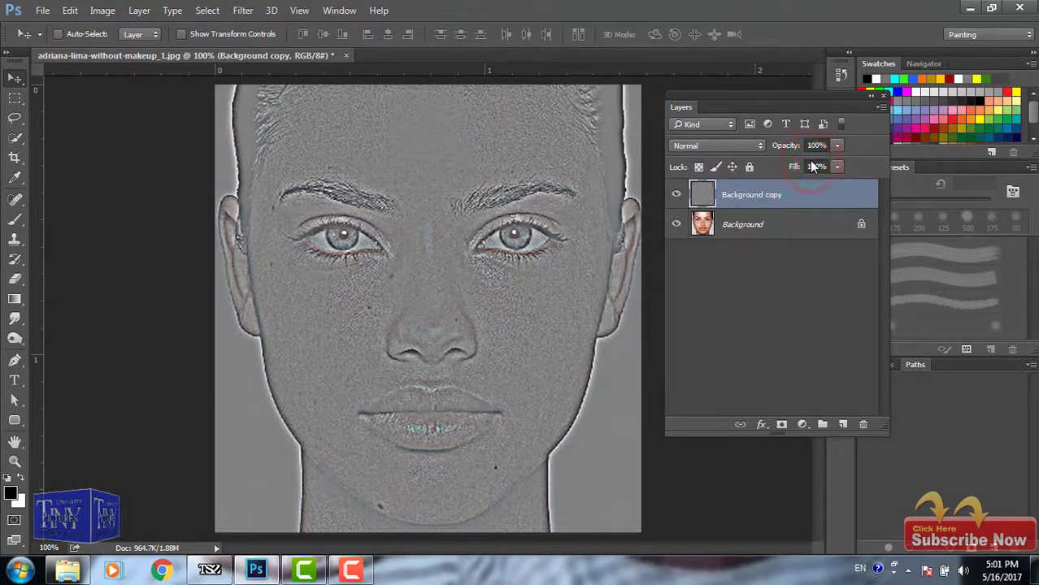
click(784, 225)
right_click(785, 232)
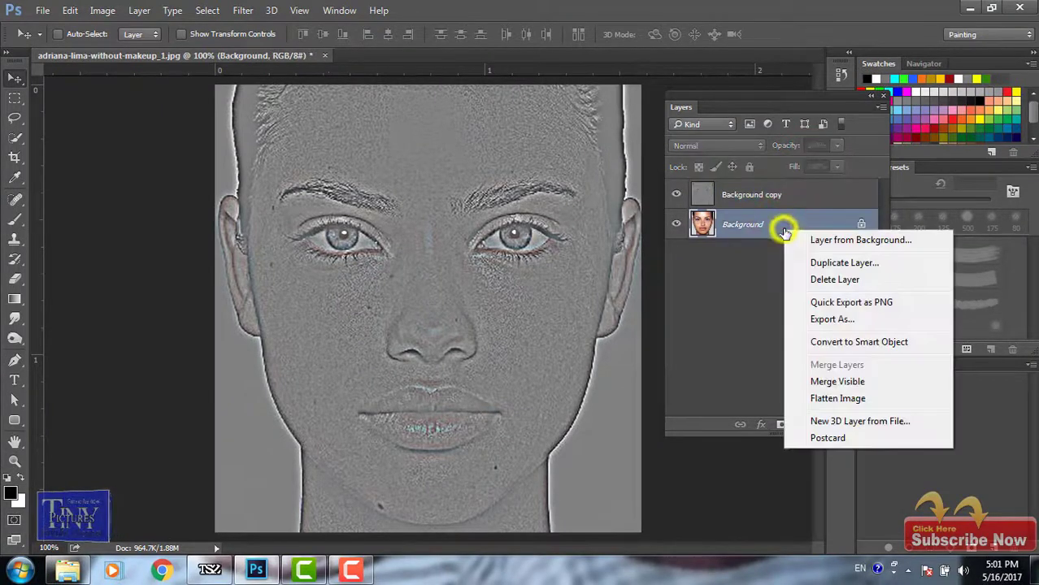
click(851, 263)
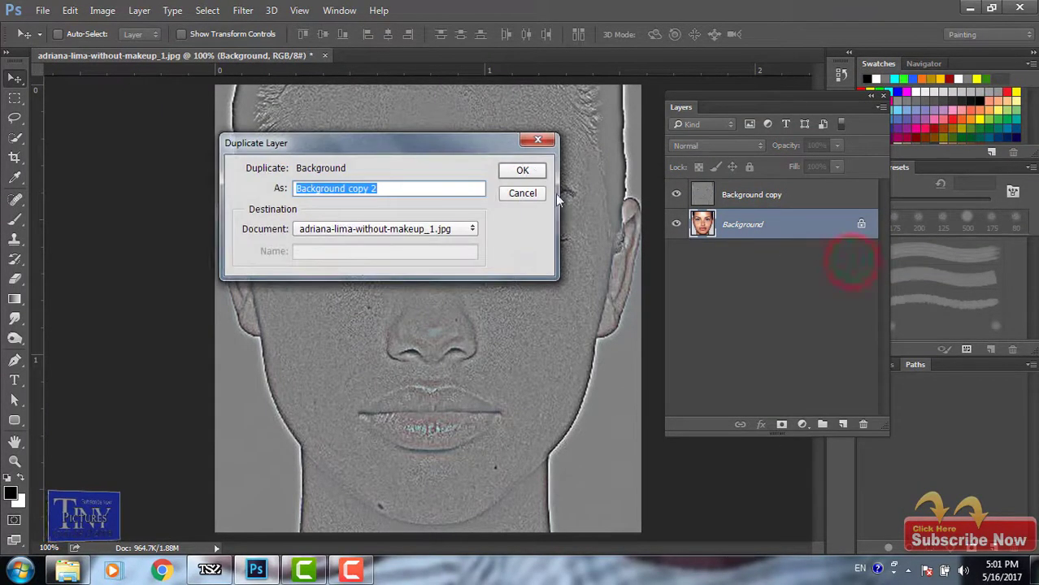
click(523, 170)
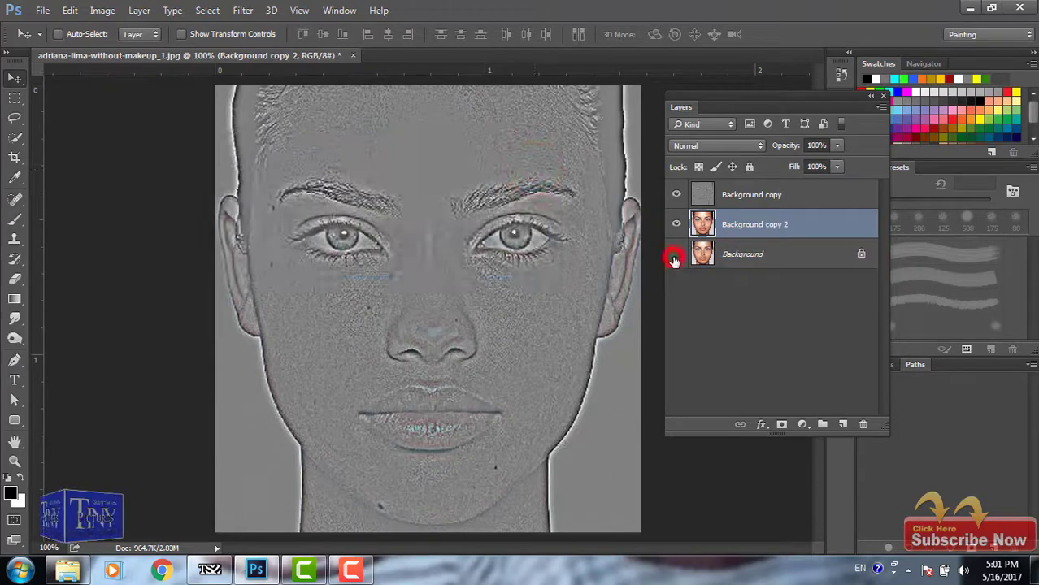
Step: Set the high-pass layer to Overlay and merge it with Background copy 2
click(747, 195)
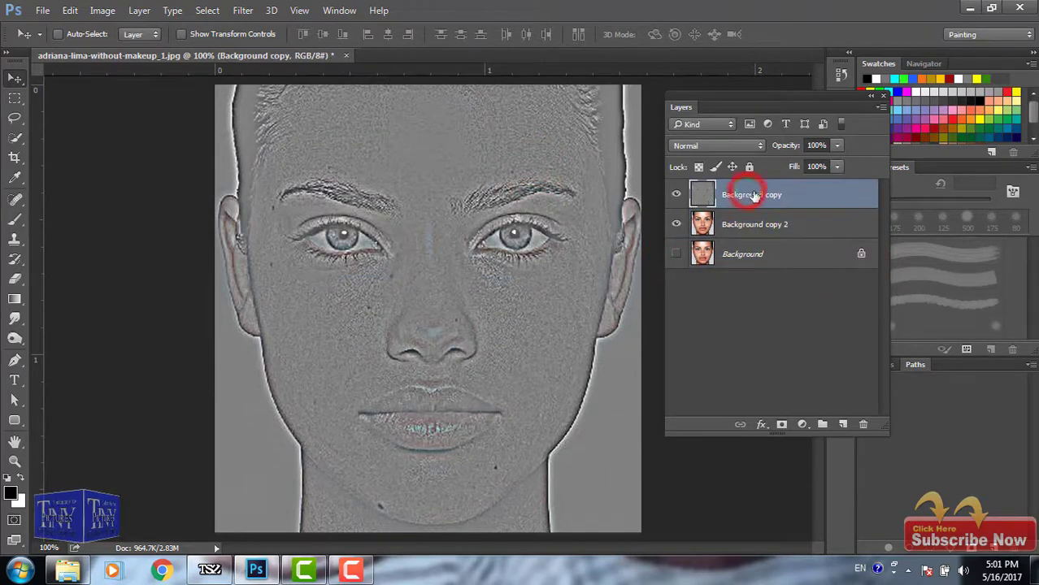
click(726, 148)
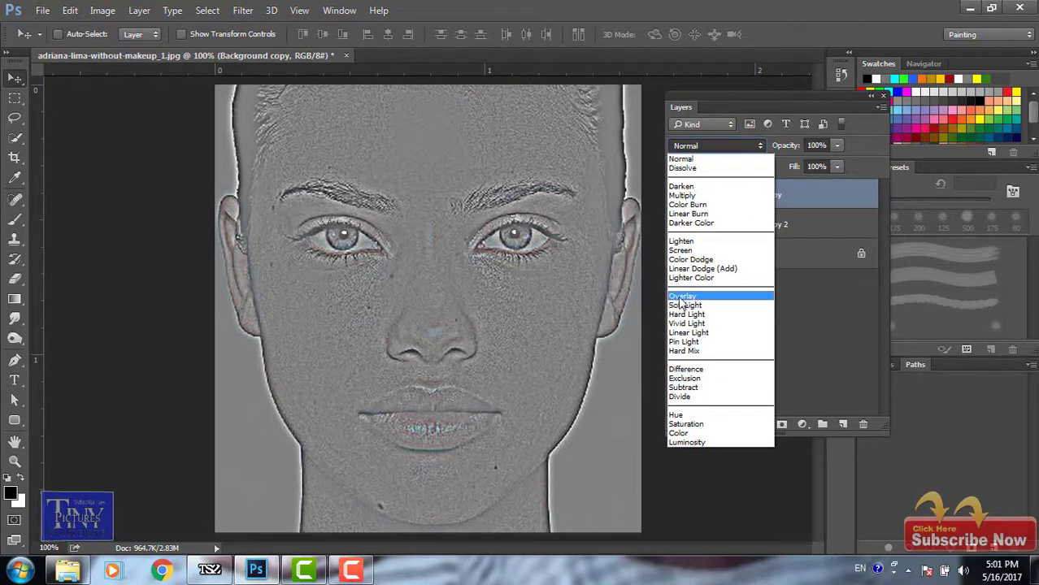
click(699, 297)
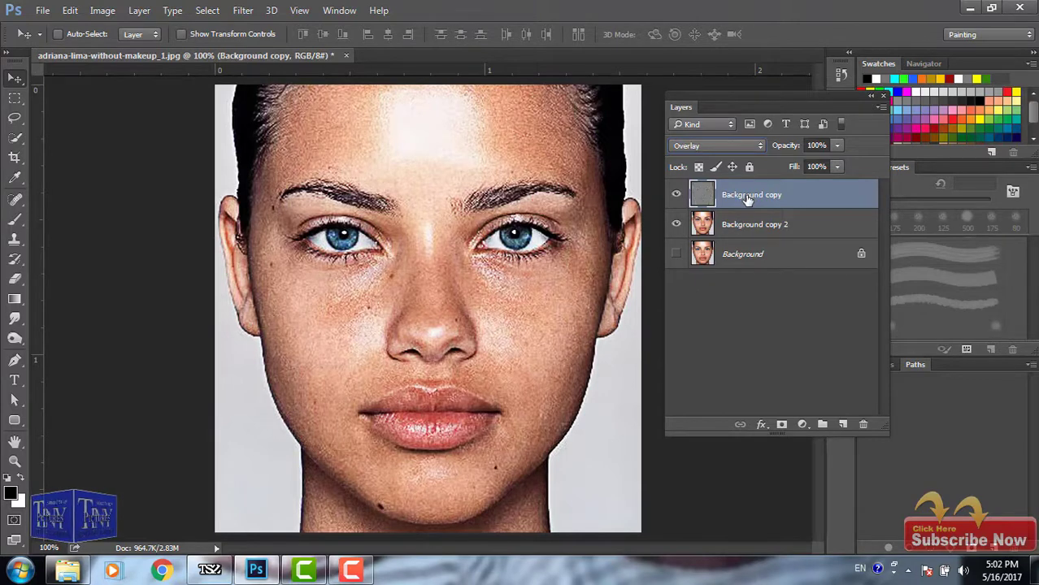
shift+click(746, 224)
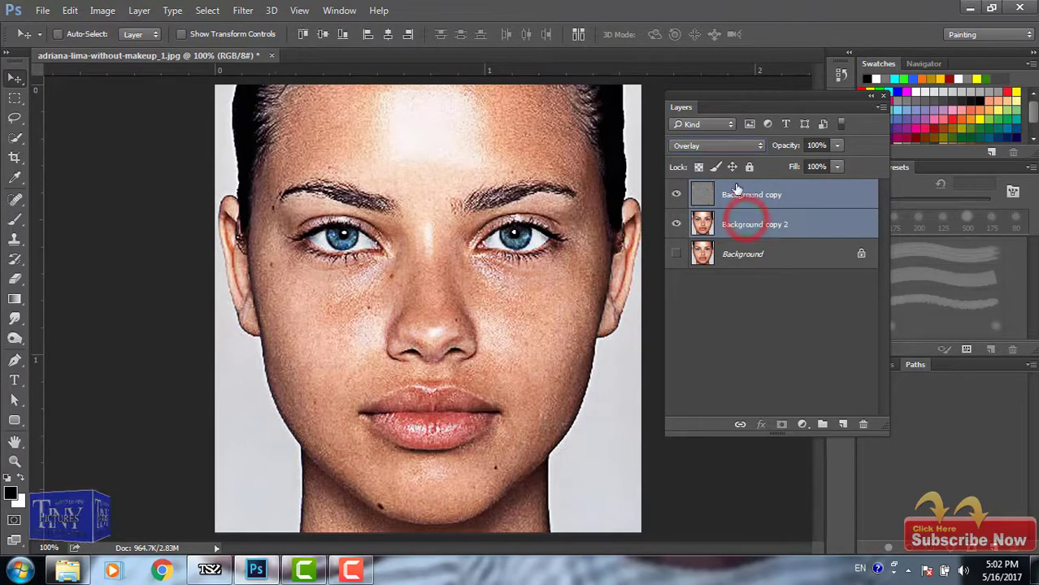
click(136, 11)
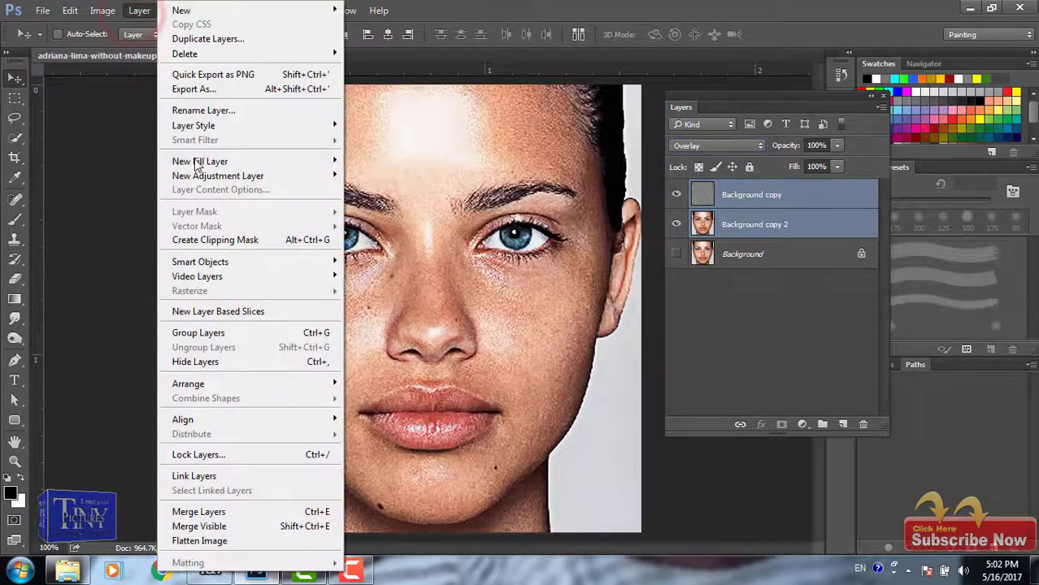
click(209, 513)
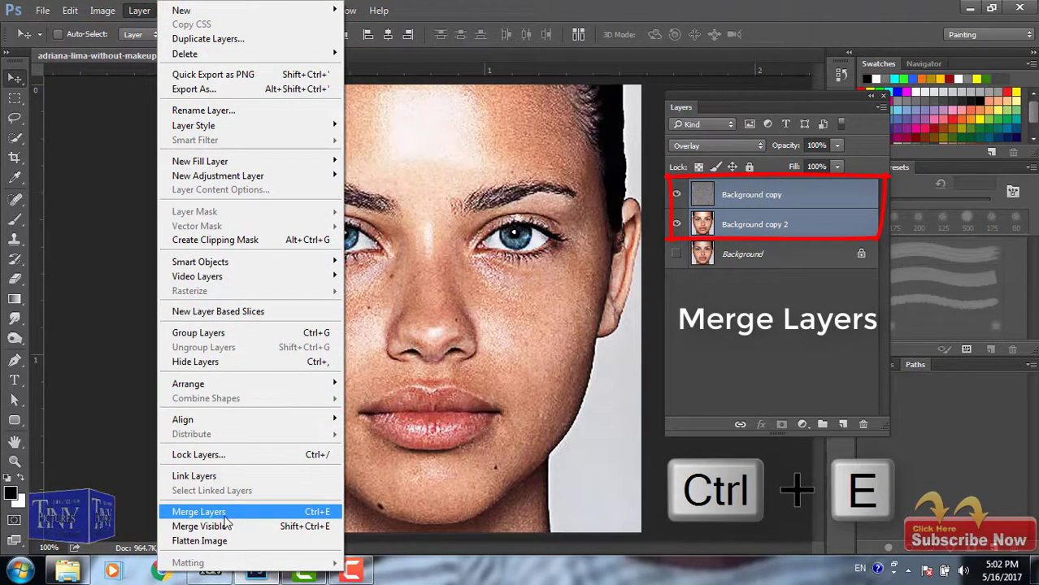
click(225, 514)
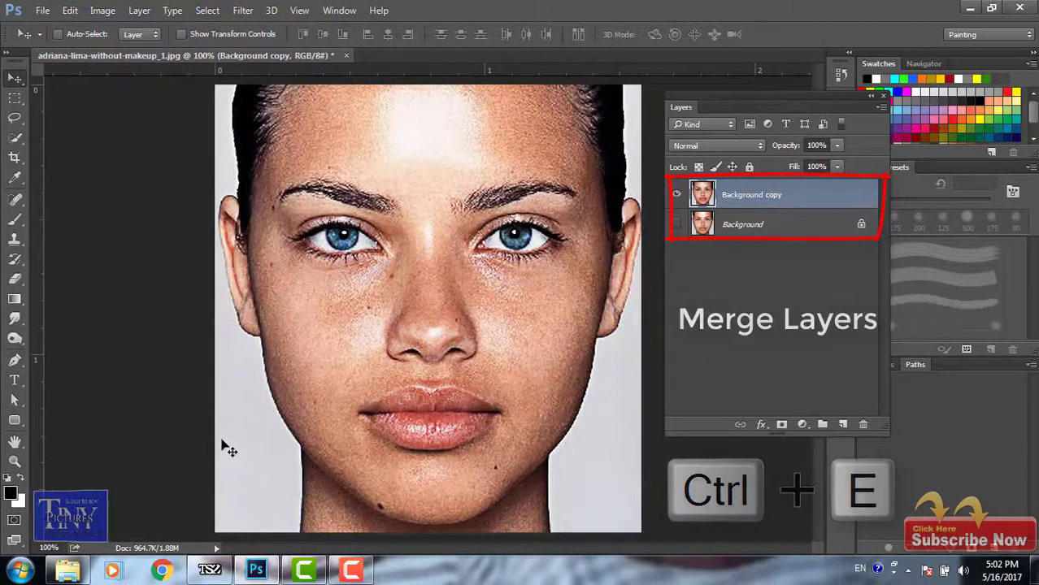
Step: Toggle the merged layer's visibility to compare it with the original
click(678, 198)
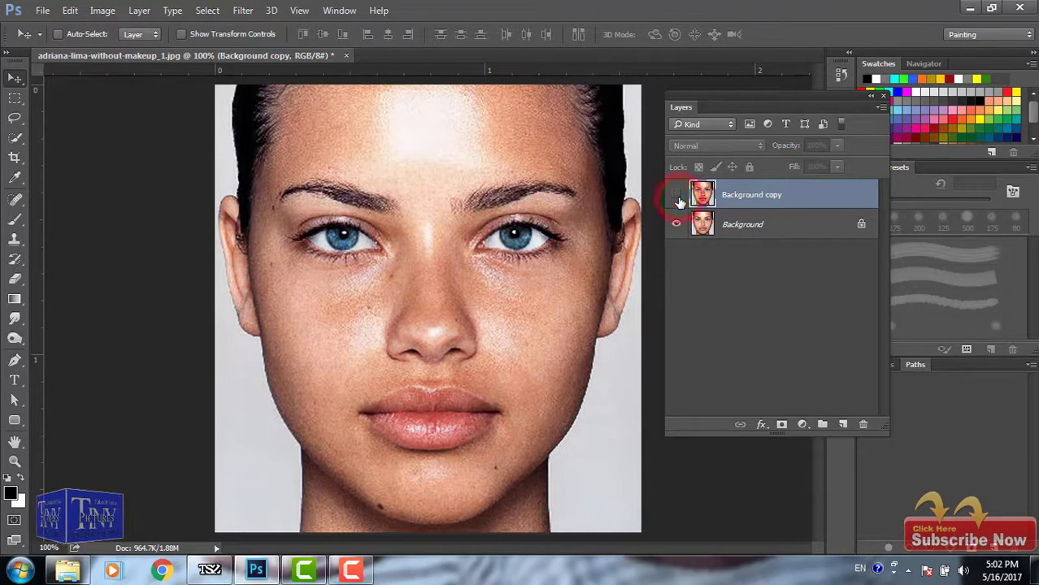
click(677, 198)
click(678, 198)
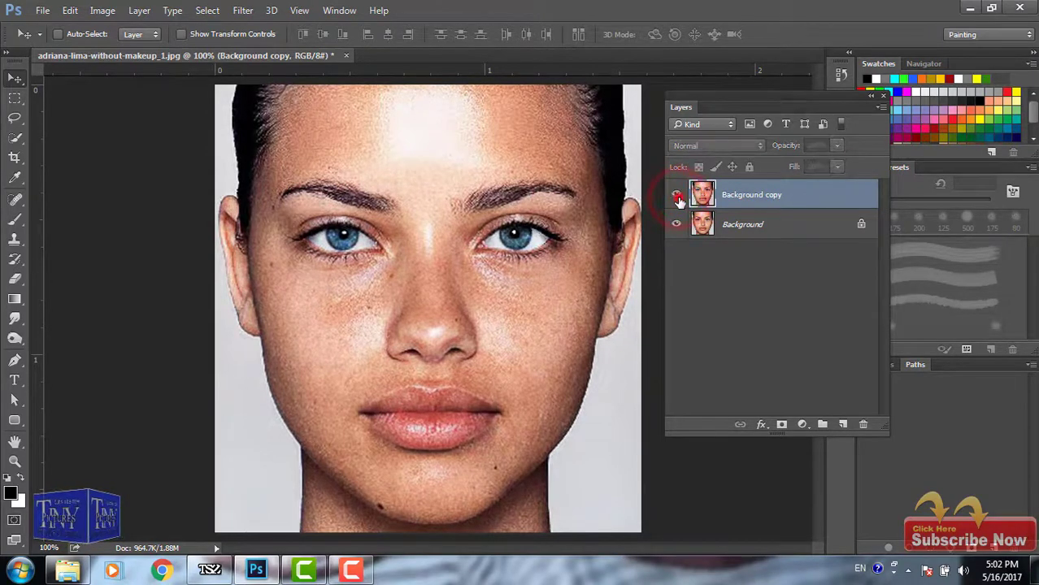
click(678, 198)
click(678, 199)
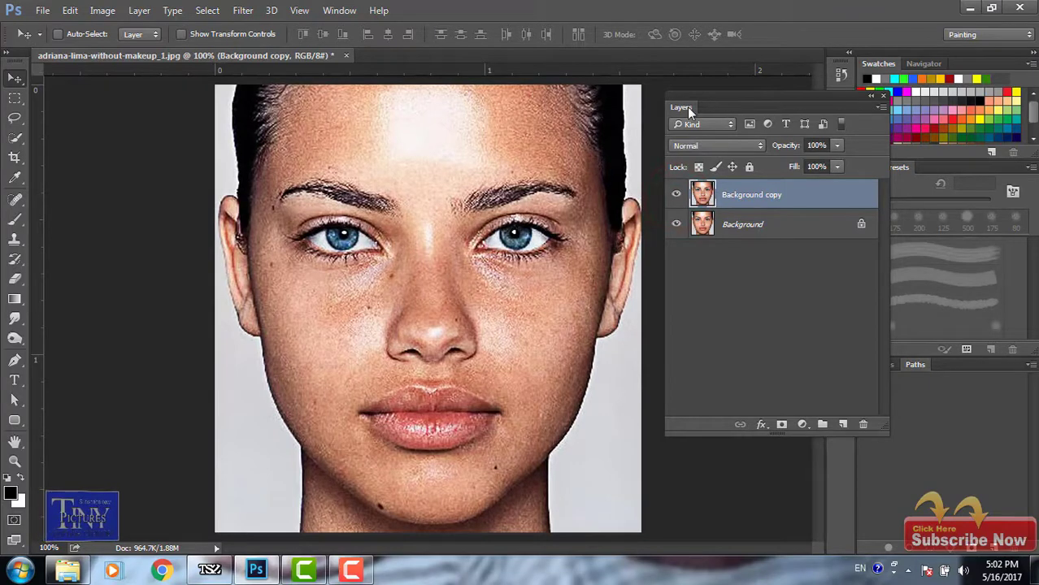
drag(687, 107, 736, 112)
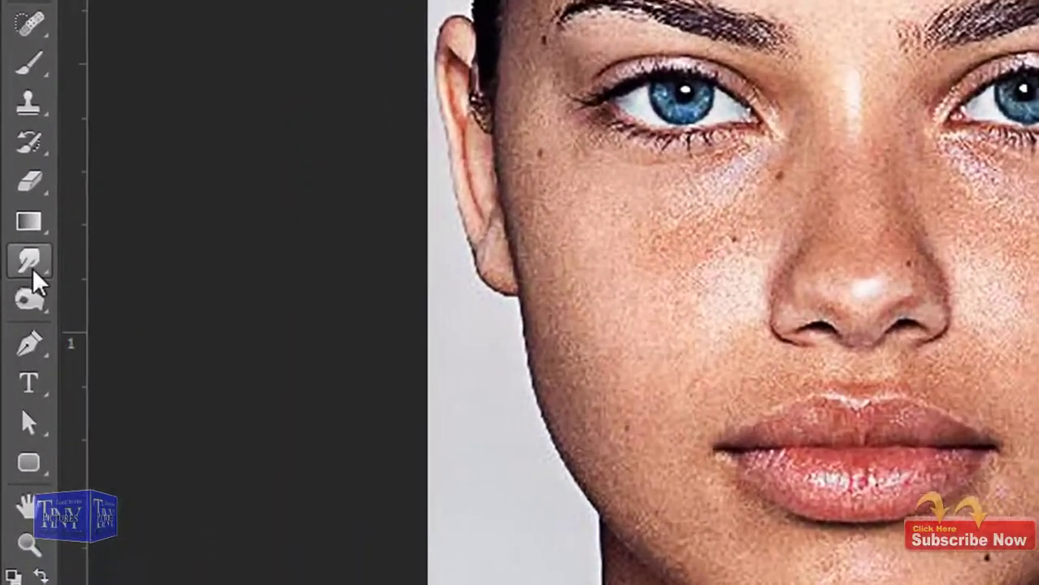
Step: Select the Smudge Tool and replace the brushes with the Smudge paint set
right_click(19, 325)
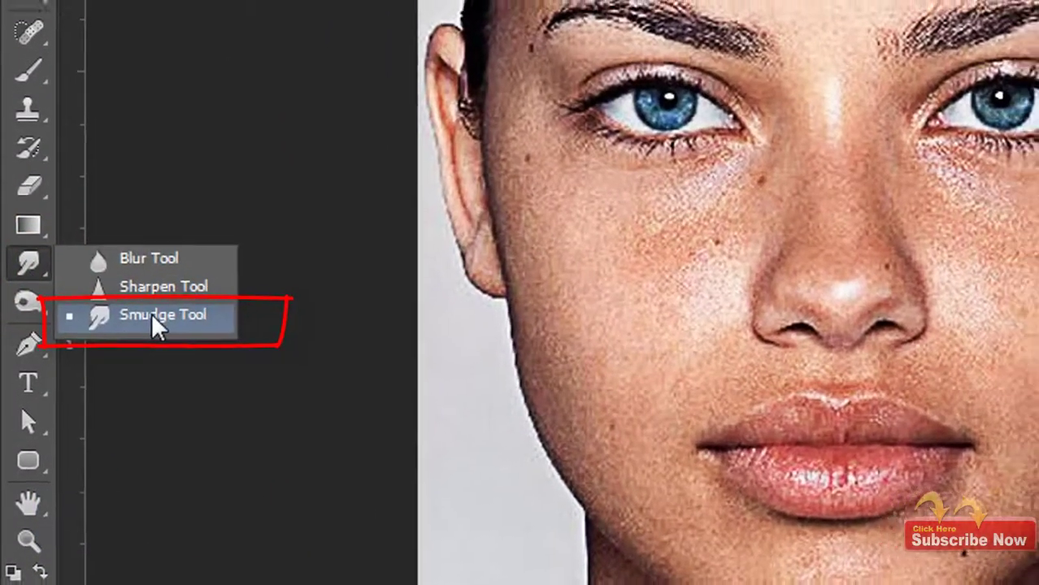
click(156, 324)
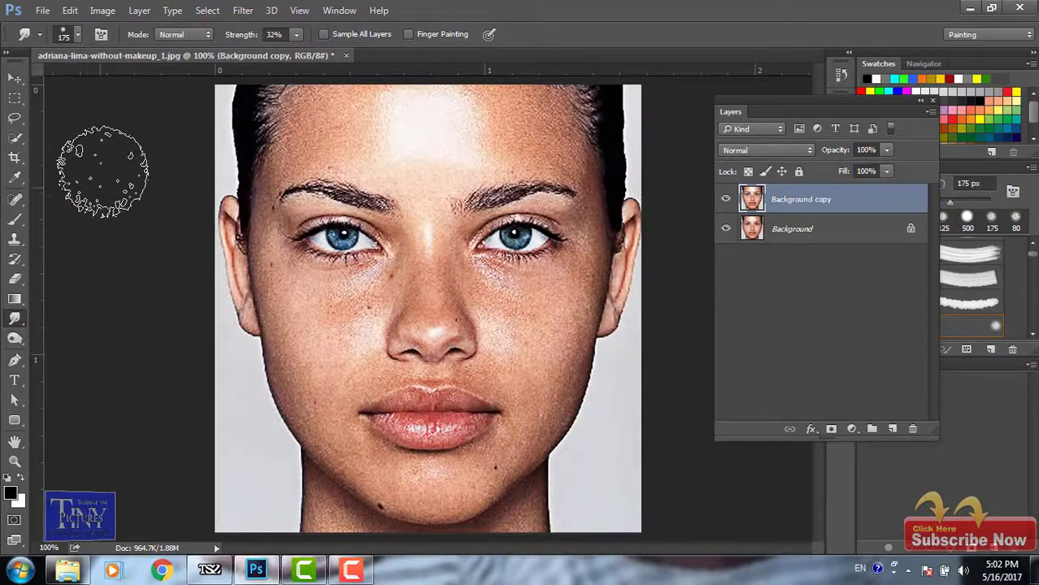
click(78, 35)
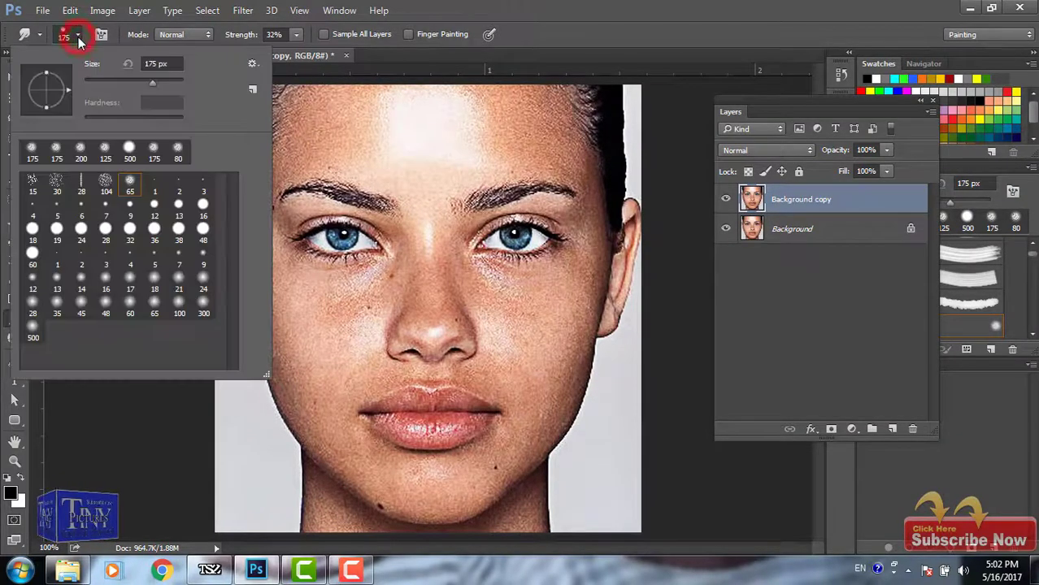
click(252, 63)
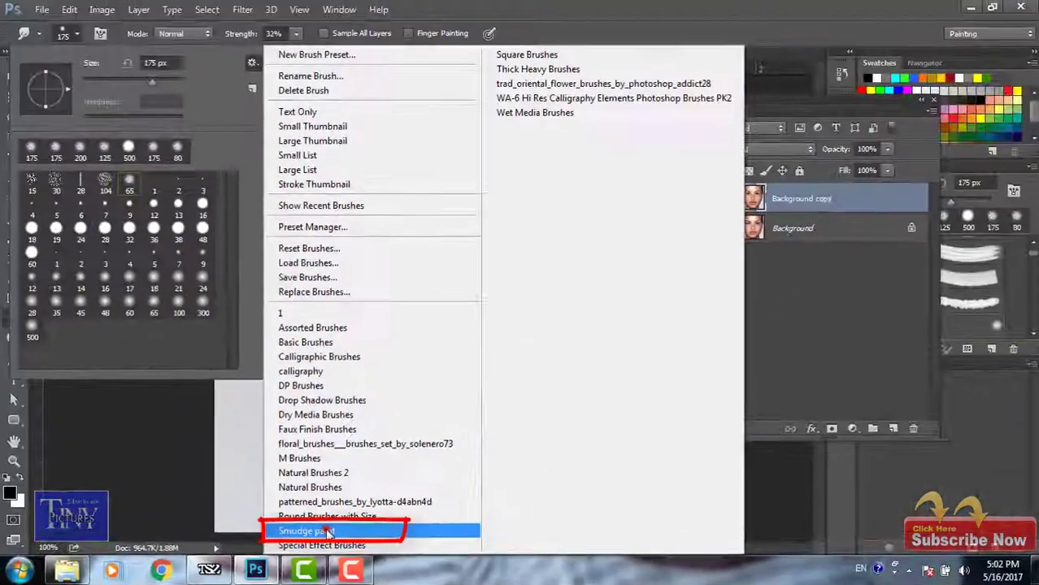
click(232, 468)
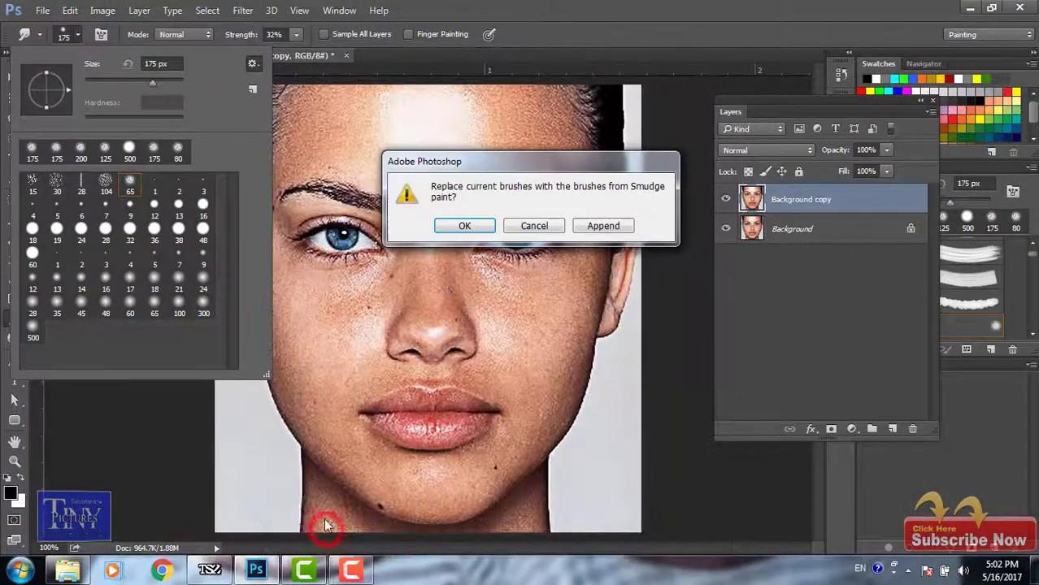
click(465, 226)
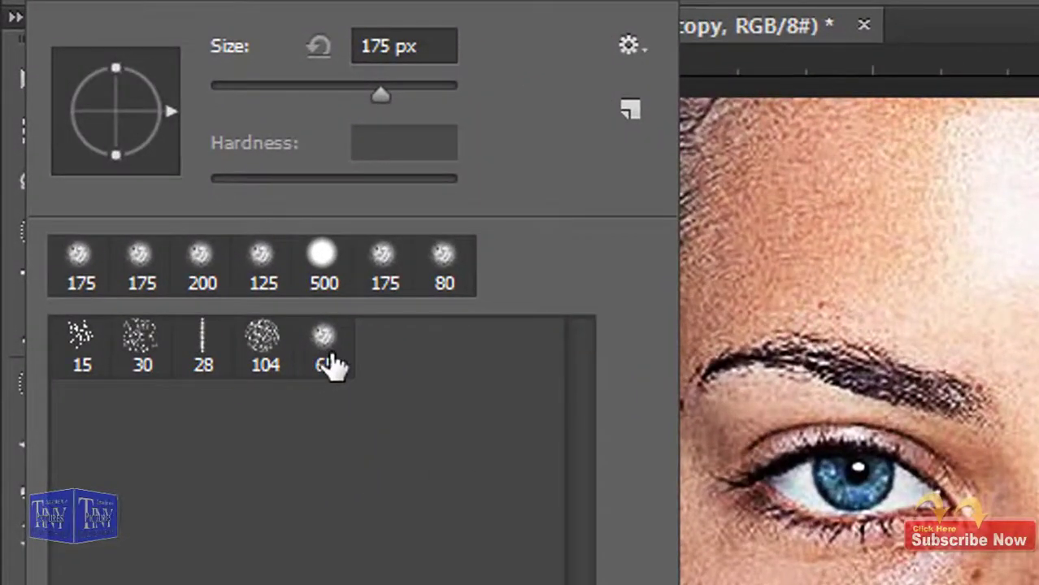
Step: Choose the 65 px Smudge paint brush and set strength to 31%
click(329, 348)
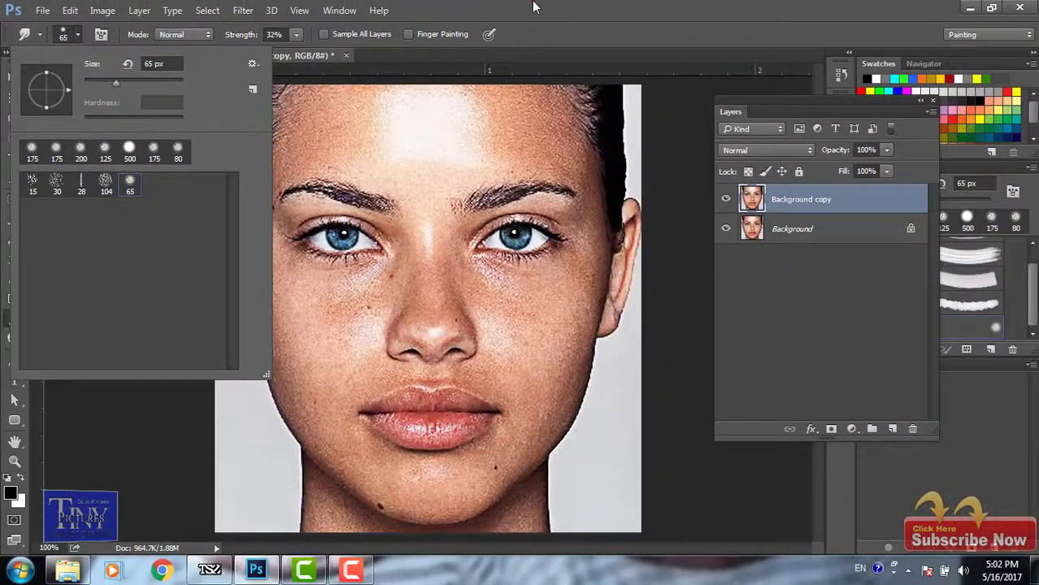
click(534, 6)
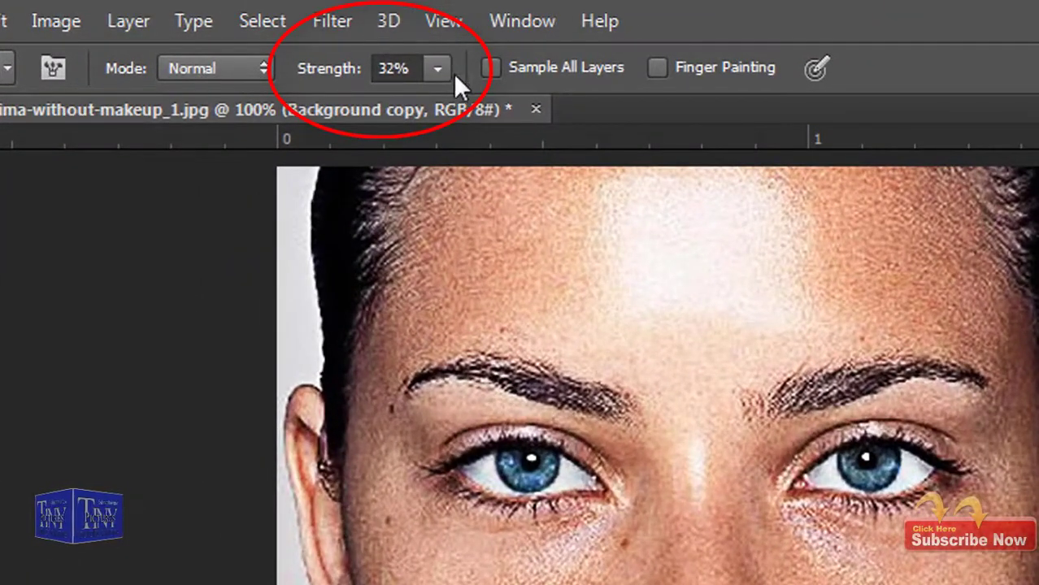
click(436, 71)
mouse_move(436, 95)
mouse_down()
mouse_move(452, 113)
mouse_move(437, 114)
mouse_up()
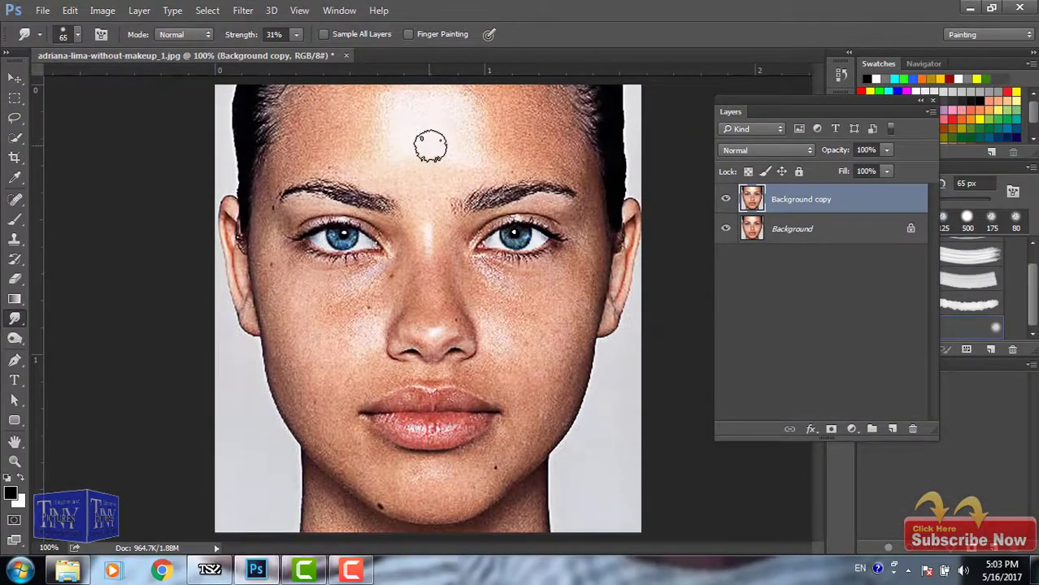
Step: Zoom to 300% and smudge the forehead skin along the hairline with a 20-25 px brush
key(ctrl+plus)
key(ctrl+plus)
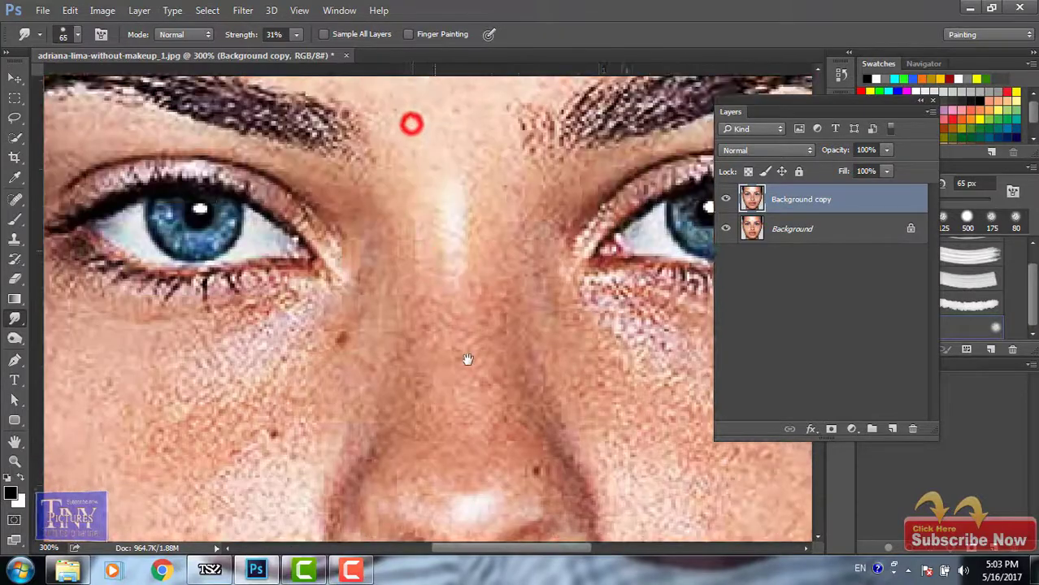
drag(411, 122, 454, 234)
mouse_move(433, 192)
mouse_down()
mouse_move(457, 375)
mouse_move(412, 335)
mouse_up()
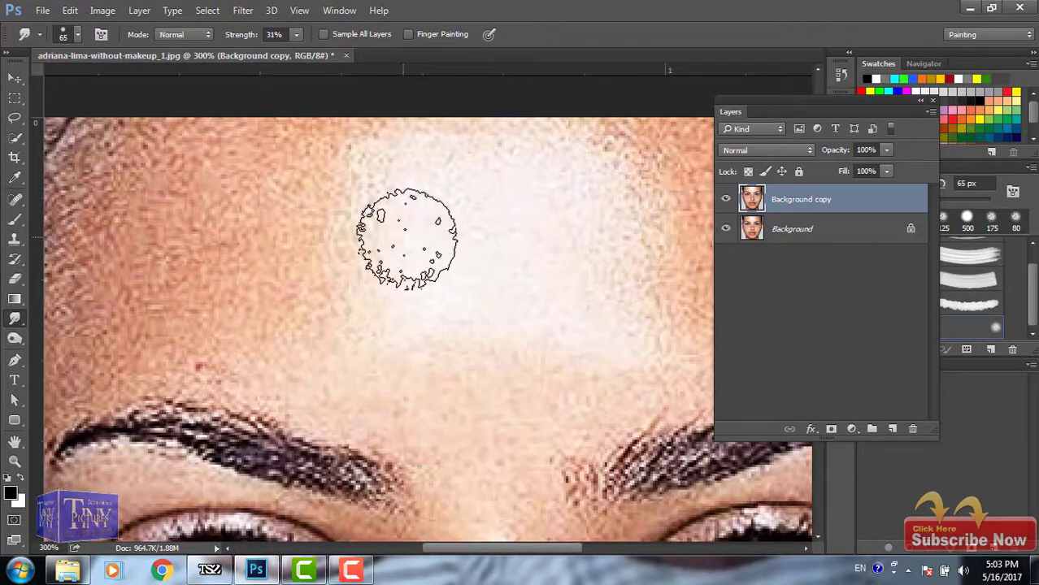
key(bracketleft)
key(bracketleft)
key(bracketleft)
key(bracketleft)
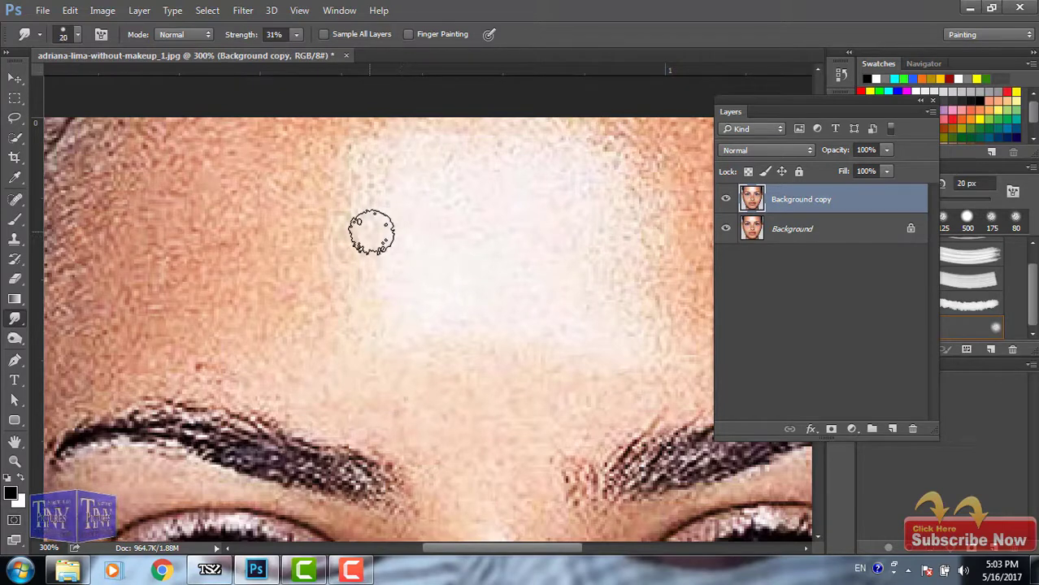
key(bracketright)
mouse_move(340, 199)
mouse_down()
mouse_move(313, 181)
mouse_move(348, 177)
mouse_move(346, 156)
mouse_move(312, 143)
mouse_move(348, 134)
mouse_move(332, 130)
mouse_up()
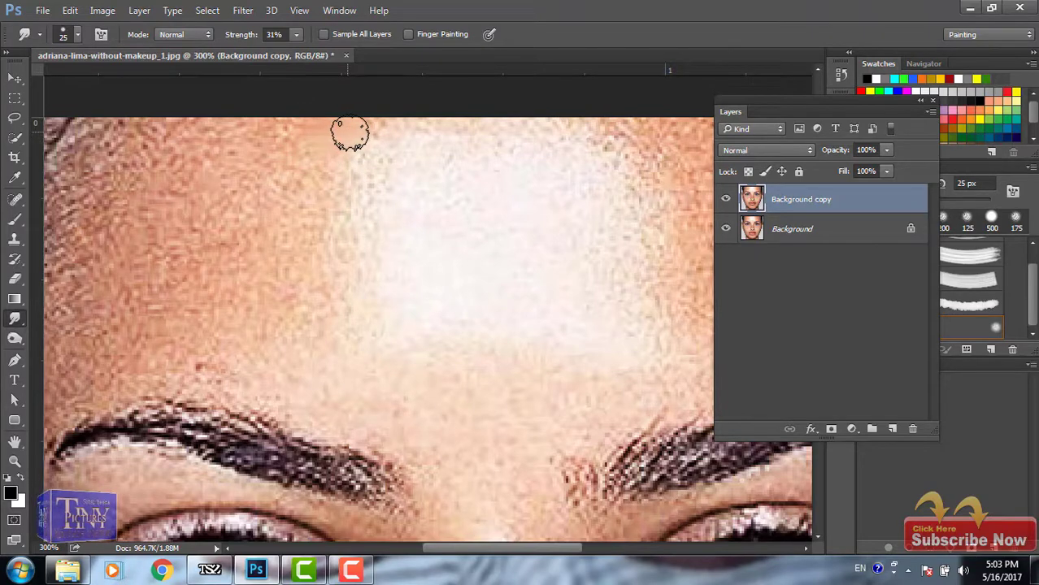
drag(249, 133, 250, 133)
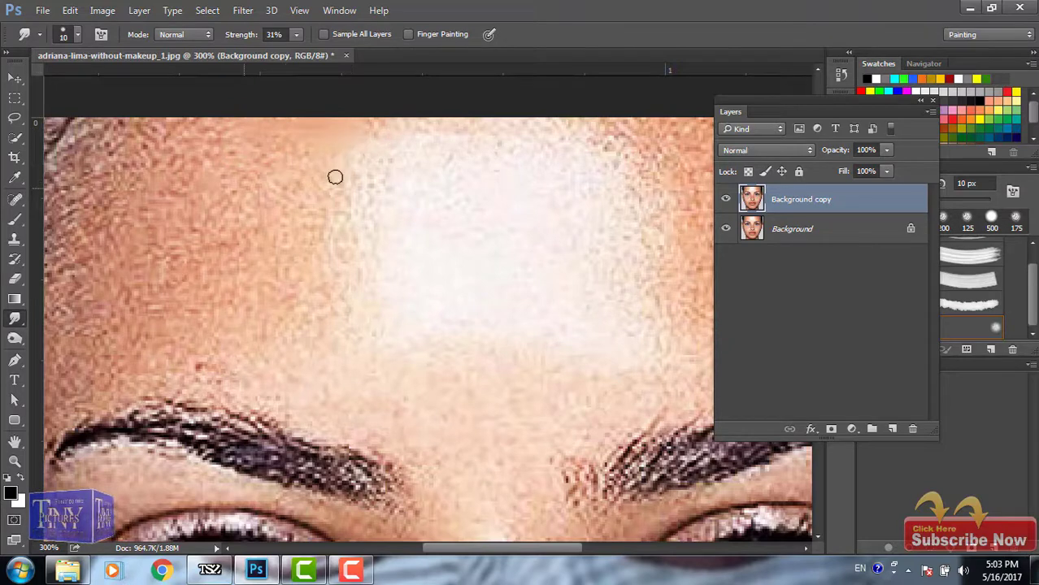
key(bracketright)
mouse_move(288, 164)
mouse_down()
mouse_move(343, 157)
mouse_move(361, 133)
mouse_up()
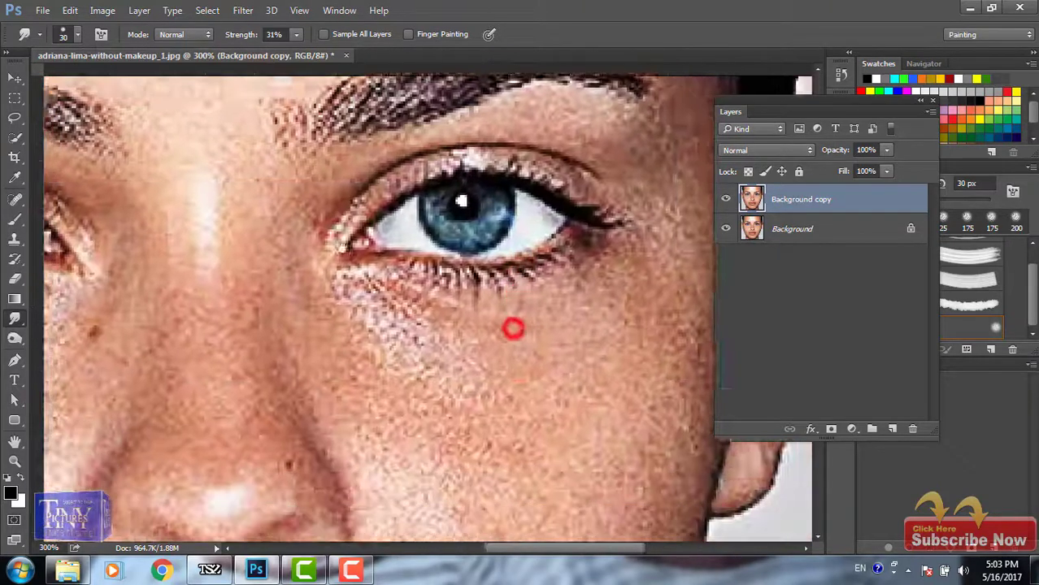
Step: Smudge the under-eye and cheek skin smooth with a 30 px brush
mouse_move(337, 233)
mouse_down()
mouse_move(350, 267)
mouse_move(455, 309)
mouse_up()
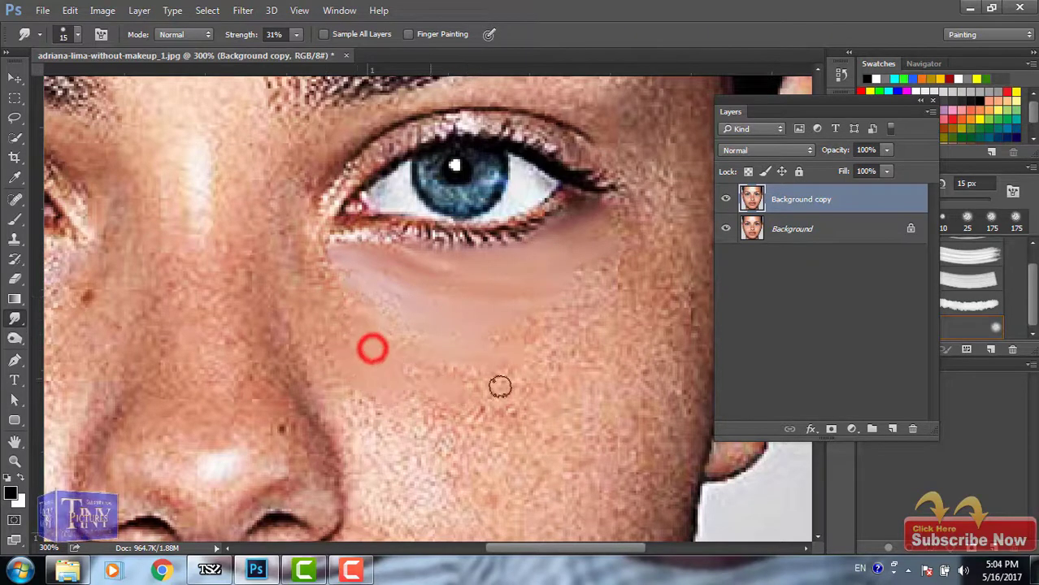
key(])
drag(547, 318, 452, 341)
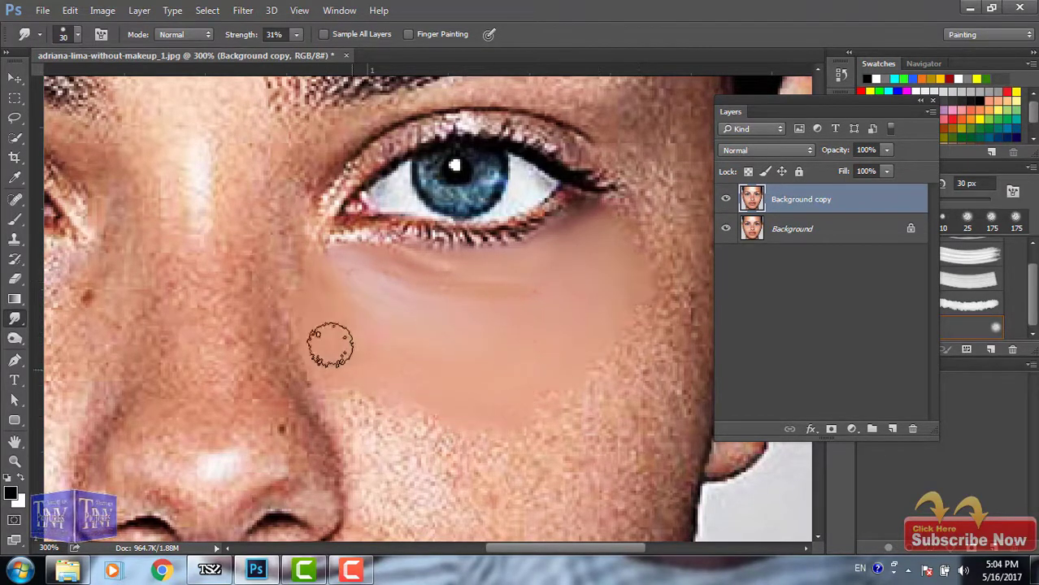
drag(353, 414, 411, 476)
drag(350, 291, 622, 255)
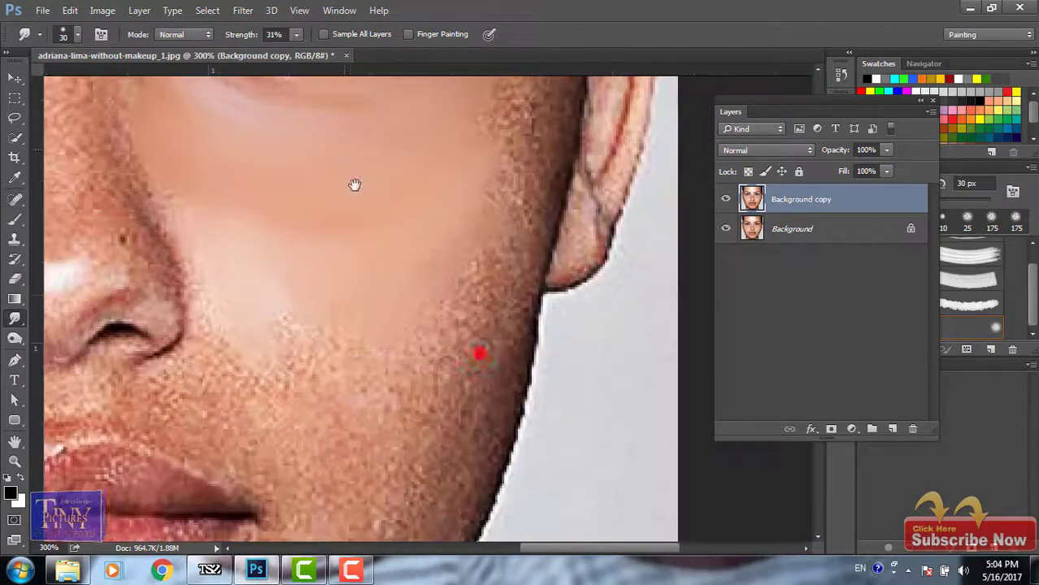
mouse_move(478, 353)
mouse_down()
mouse_move(400, 325)
mouse_move(476, 227)
mouse_up()
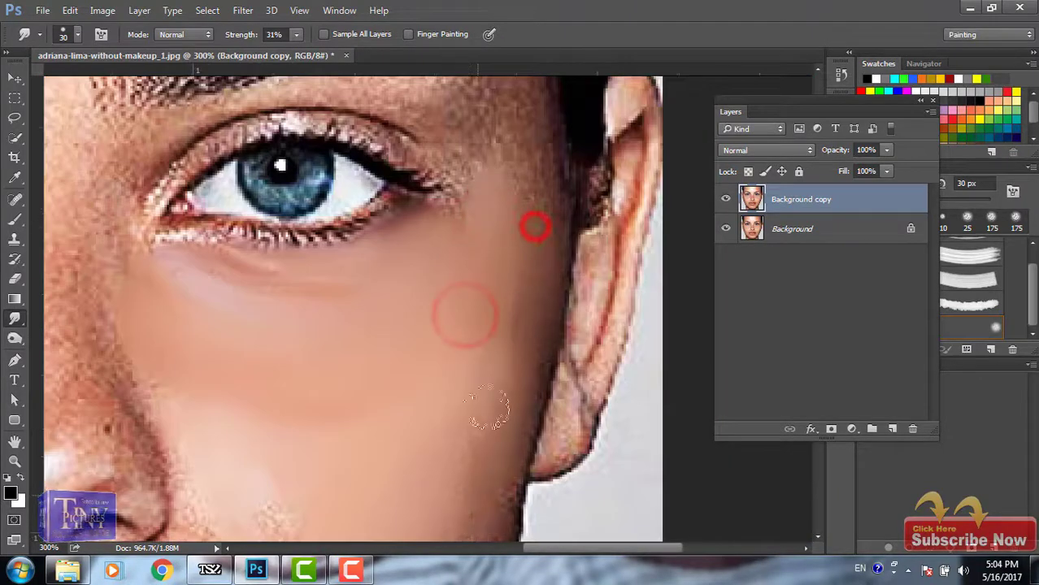
Step: Smudge the jaw and chin skin below the lower lip smooth
mouse_move(444, 380)
mouse_down()
mouse_move(507, 373)
mouse_move(475, 441)
mouse_up()
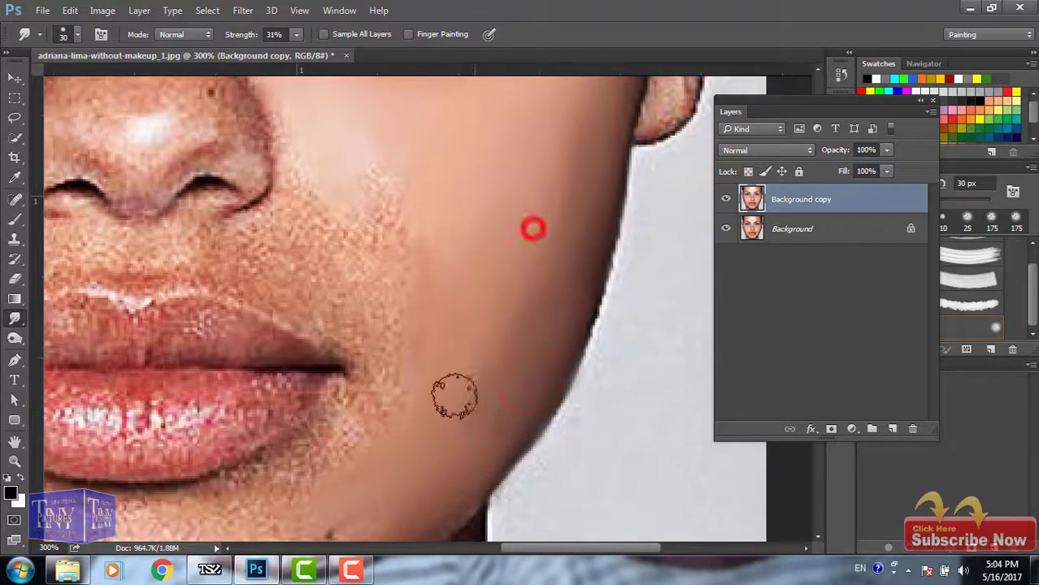
drag(453, 396, 452, 433)
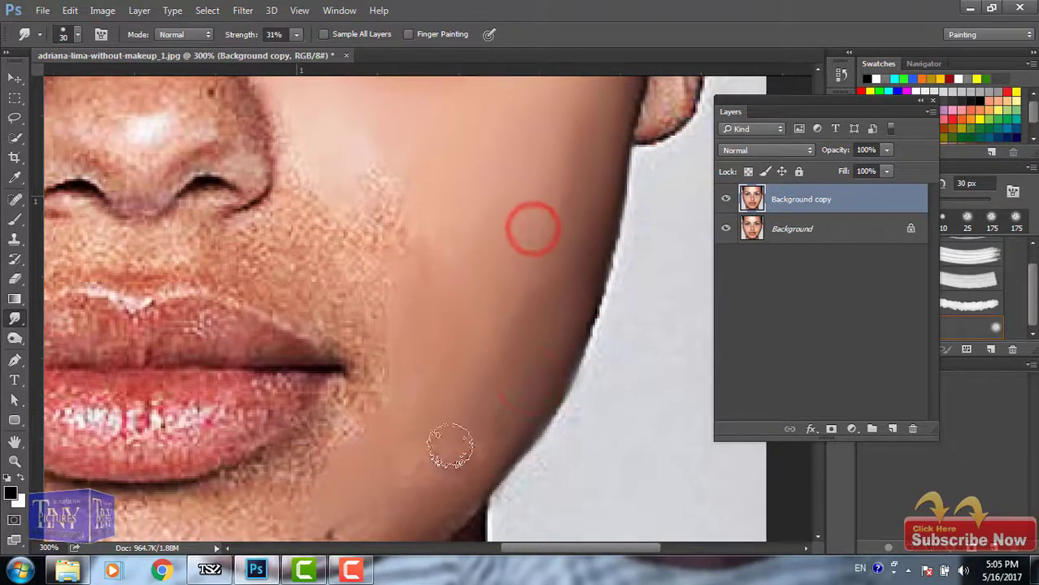
drag(485, 318, 470, 352)
drag(232, 352, 227, 360)
mouse_move(355, 358)
mouse_down()
mouse_move(374, 404)
mouse_move(220, 418)
mouse_up()
drag(362, 332, 356, 329)
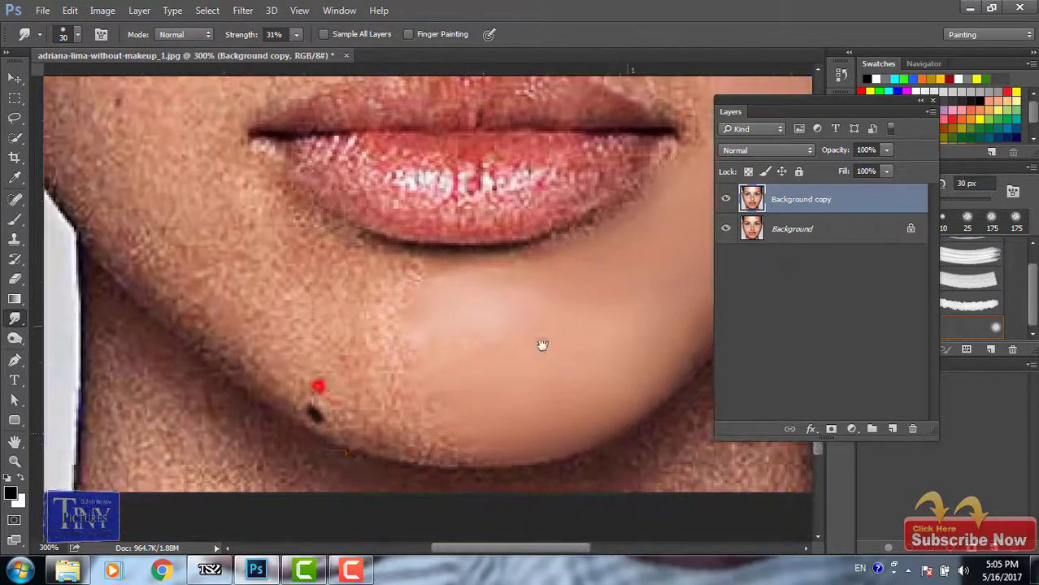
Step: Blend away the chin mole and smooth the left side of the chin
drag(313, 385, 318, 384)
drag(476, 431, 478, 429)
drag(338, 399, 341, 398)
mouse_move(446, 316)
mouse_down()
mouse_move(522, 311)
mouse_move(429, 290)
mouse_up()
mouse_move(305, 356)
mouse_down()
mouse_move(325, 343)
mouse_move(498, 413)
mouse_move(544, 399)
mouse_up()
drag(493, 379, 441, 281)
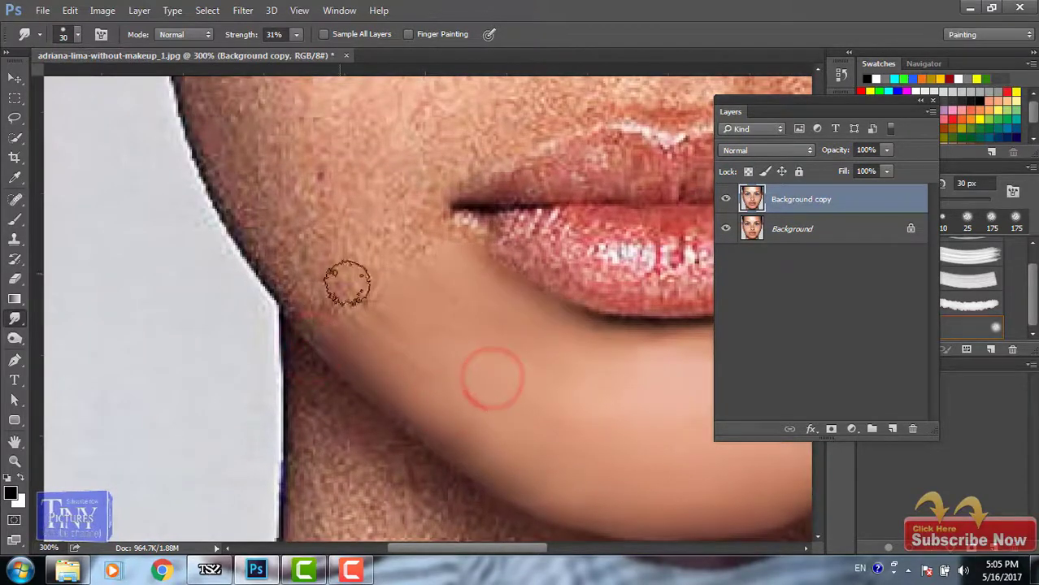
drag(367, 306, 302, 225)
Step: Pan to the other eye and smudge under it with a 20 px brush
drag(375, 216, 348, 451)
mouse_move(511, 209)
mouse_down()
mouse_move(459, 232)
mouse_move(492, 331)
mouse_up()
key(bracketleft)
mouse_move(498, 366)
mouse_down()
mouse_move(531, 399)
mouse_move(527, 277)
mouse_move(569, 262)
mouse_move(395, 299)
mouse_up()
Step: Smooth the skin under the lower lashes and eye corner
drag(559, 225, 476, 292)
drag(599, 165, 608, 264)
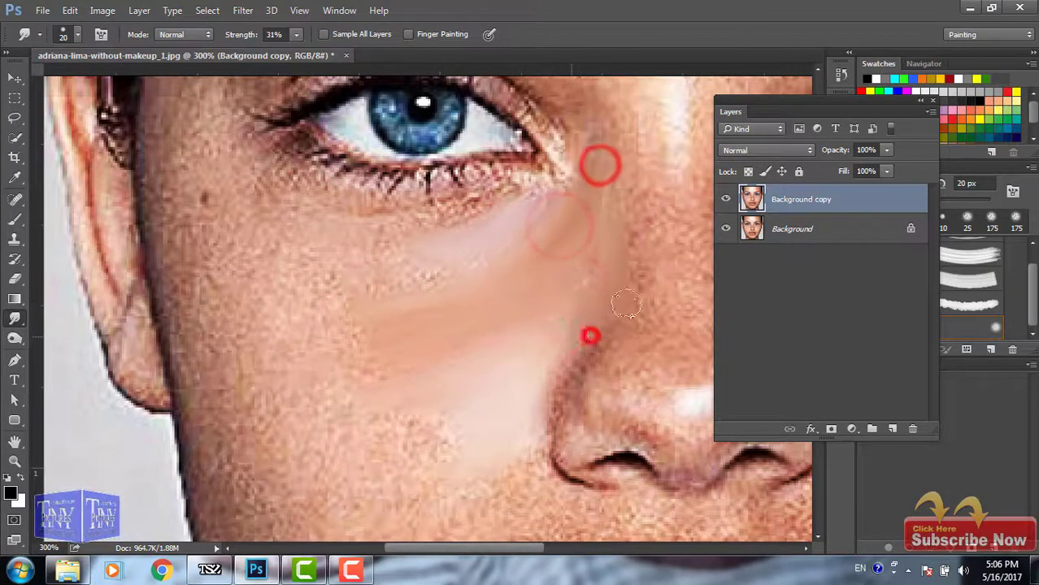
mouse_move(591, 337)
mouse_down()
mouse_move(598, 190)
mouse_move(471, 274)
mouse_up()
mouse_move(389, 329)
mouse_down()
mouse_move(510, 195)
mouse_move(452, 207)
mouse_up()
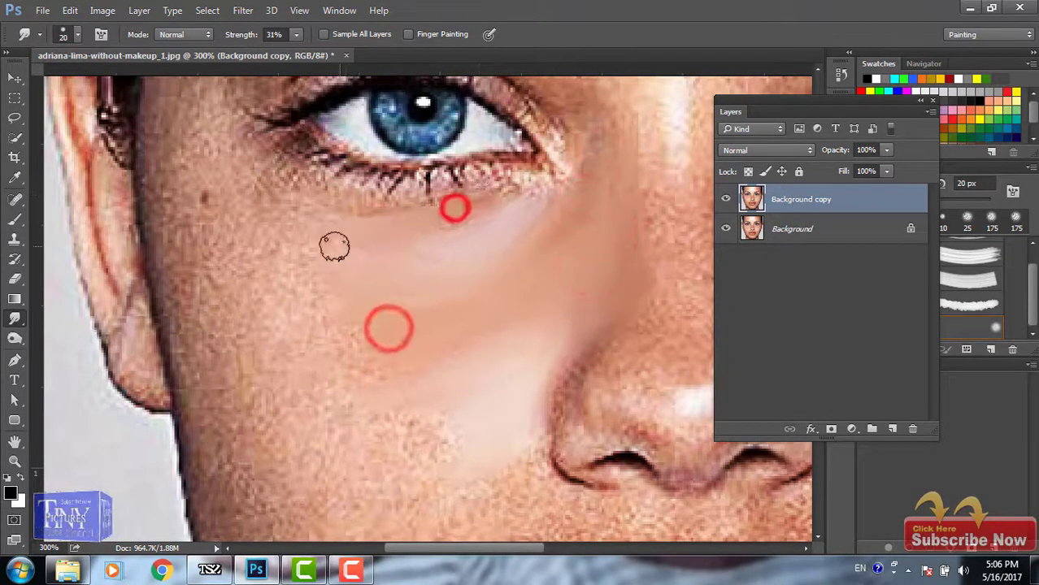
drag(332, 244, 427, 185)
drag(326, 193, 479, 183)
drag(324, 233, 370, 239)
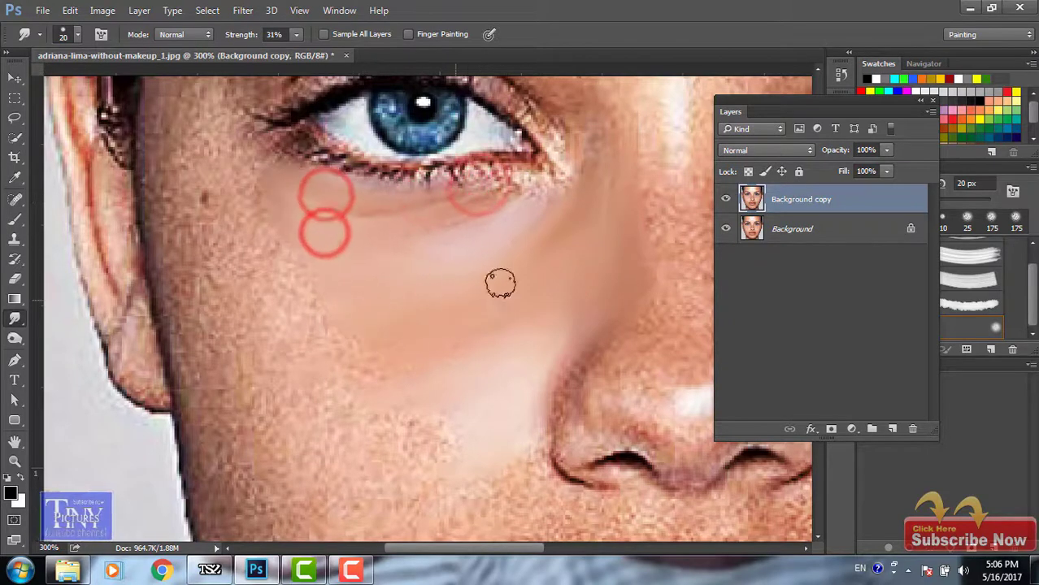
drag(559, 213, 467, 246)
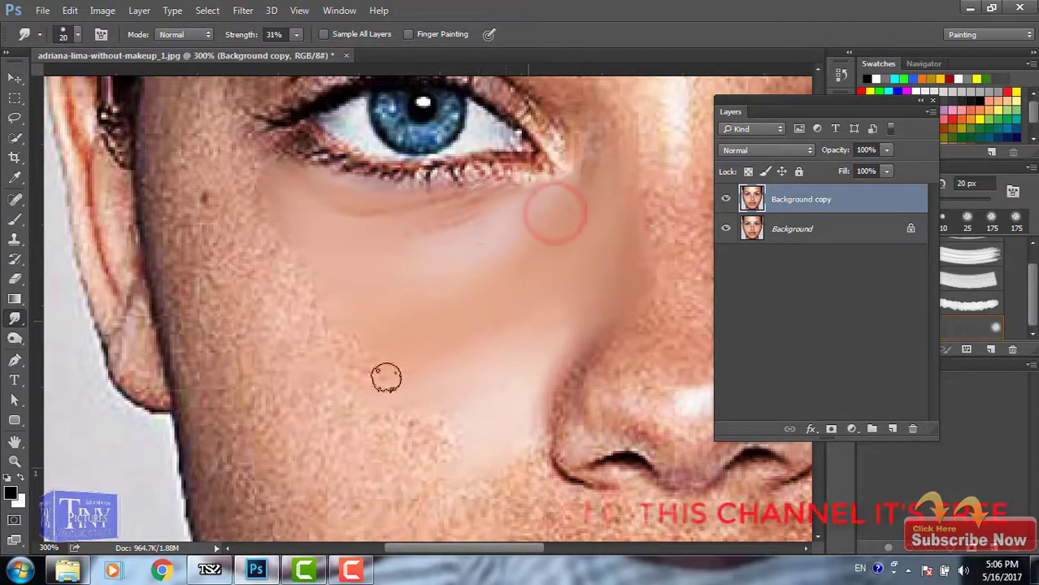
Step: Smooth the temple and grainy lower-cheek skin
mouse_move(163, 154)
mouse_down()
mouse_move(288, 297)
mouse_move(225, 163)
mouse_up()
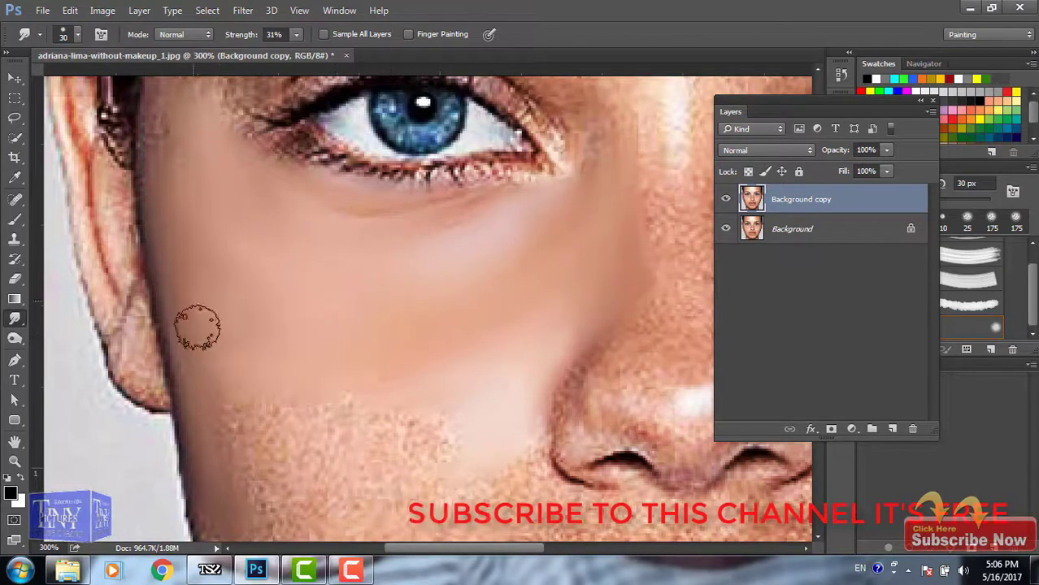
drag(261, 331, 236, 382)
drag(241, 389, 261, 406)
drag(269, 399, 350, 482)
drag(447, 381, 396, 461)
drag(524, 351, 440, 430)
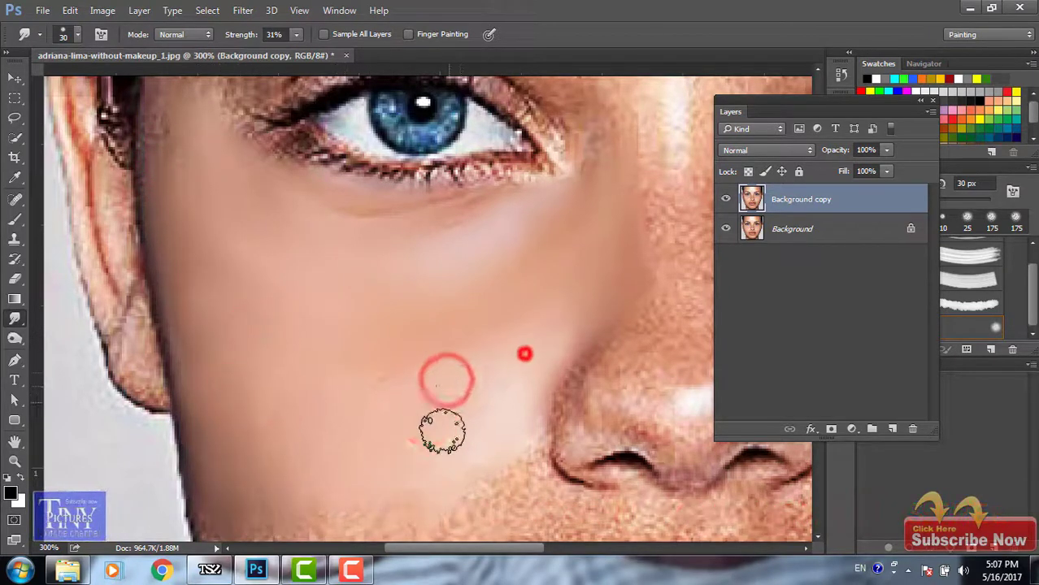
scroll(440, 429, down, 3)
drag(359, 283, 367, 336)
Step: Smooth the jaw edge and cheek beside the nose and lip corner
drag(228, 301, 233, 382)
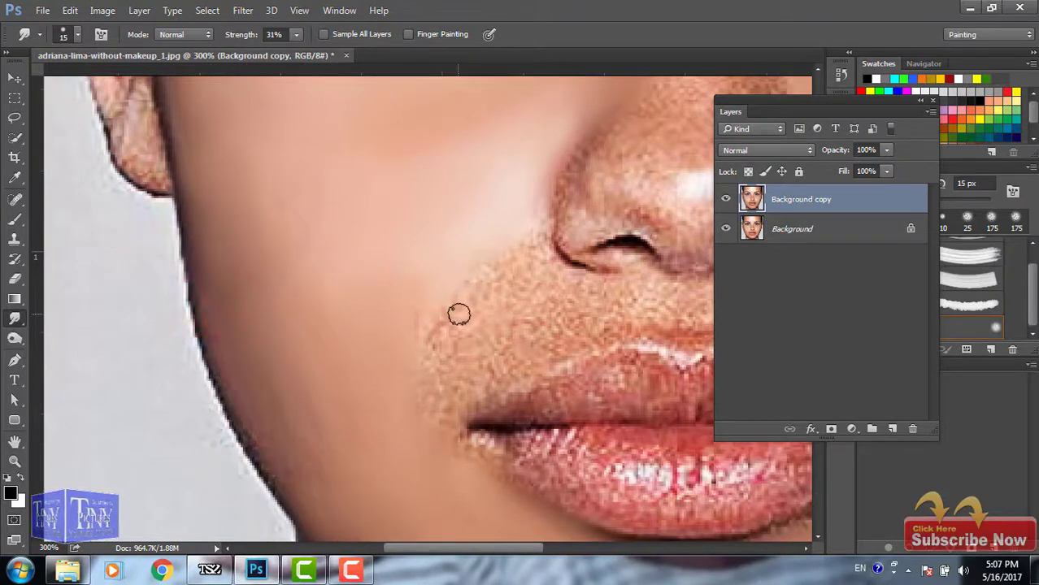
drag(429, 344, 445, 417)
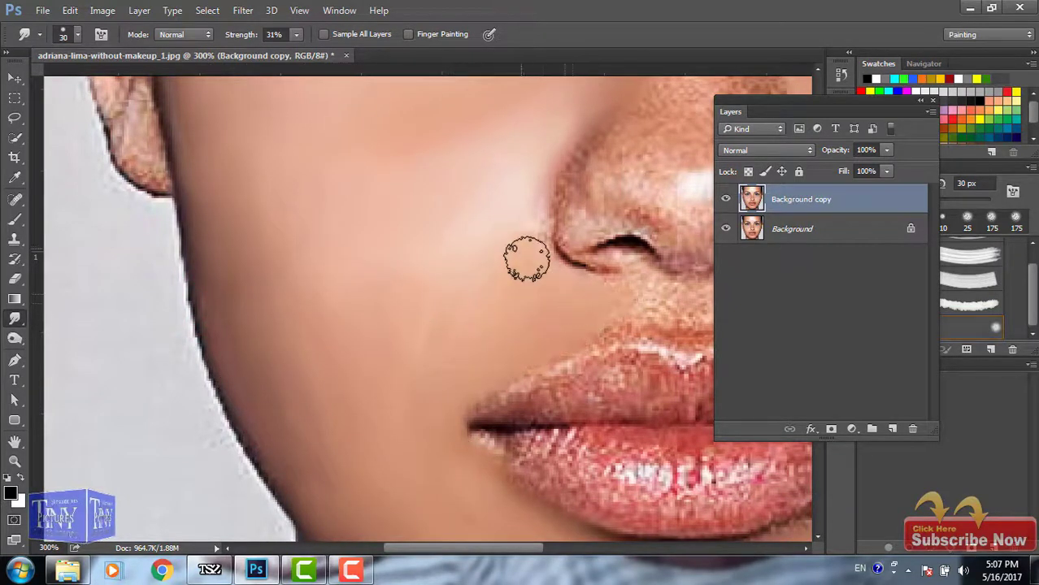
scroll(395, 323, down, 2)
mouse_move(232, 208)
mouse_down()
mouse_move(475, 231)
mouse_move(405, 317)
mouse_up()
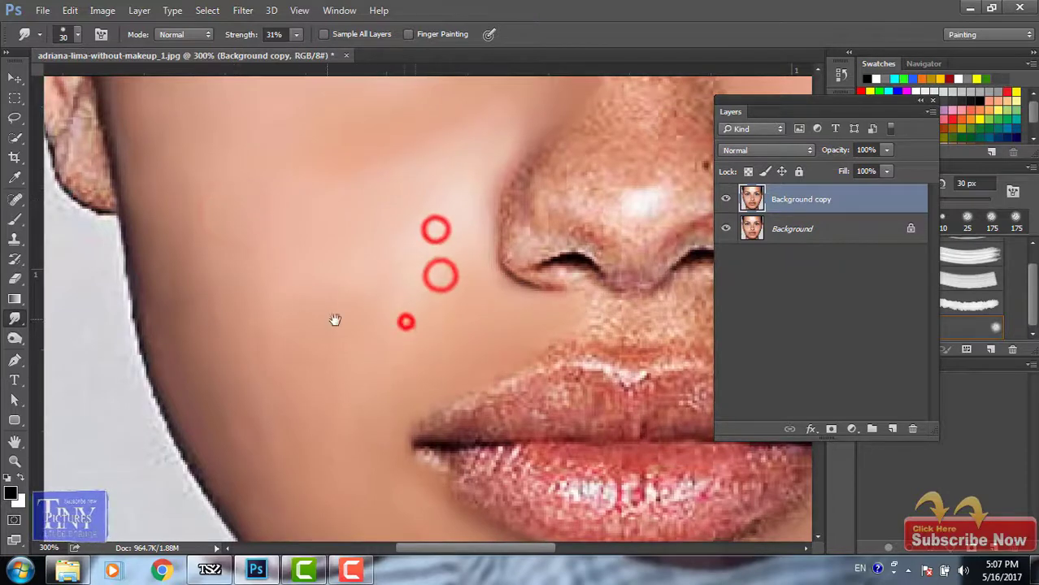
scroll(341, 286, right, 5)
key(bracketleft)
key(bracketleft)
Step: Smooth the skin under the nose and right of the upper lip
drag(352, 254, 371, 283)
key(bracketleft)
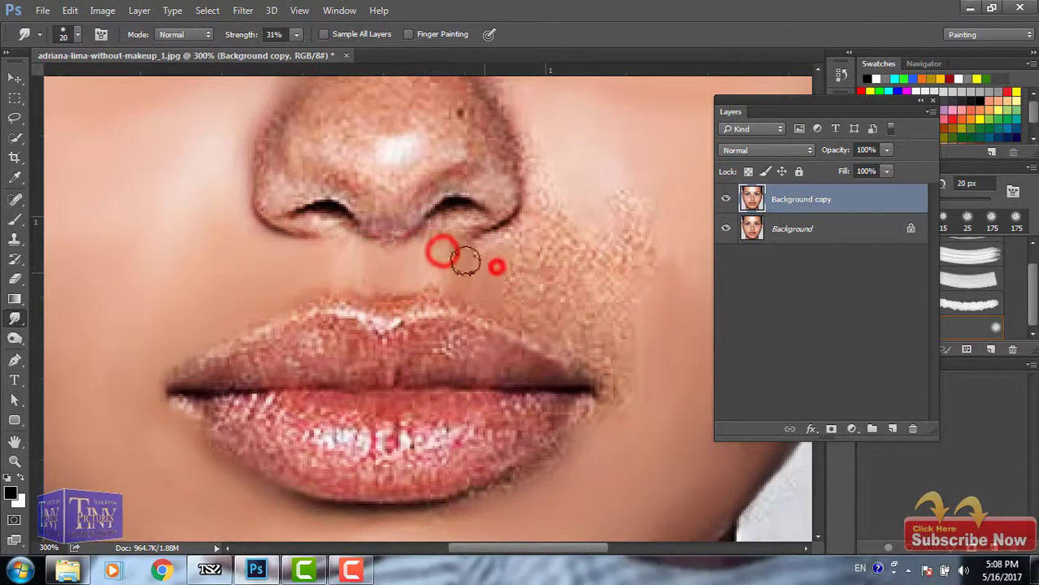
drag(465, 260, 493, 267)
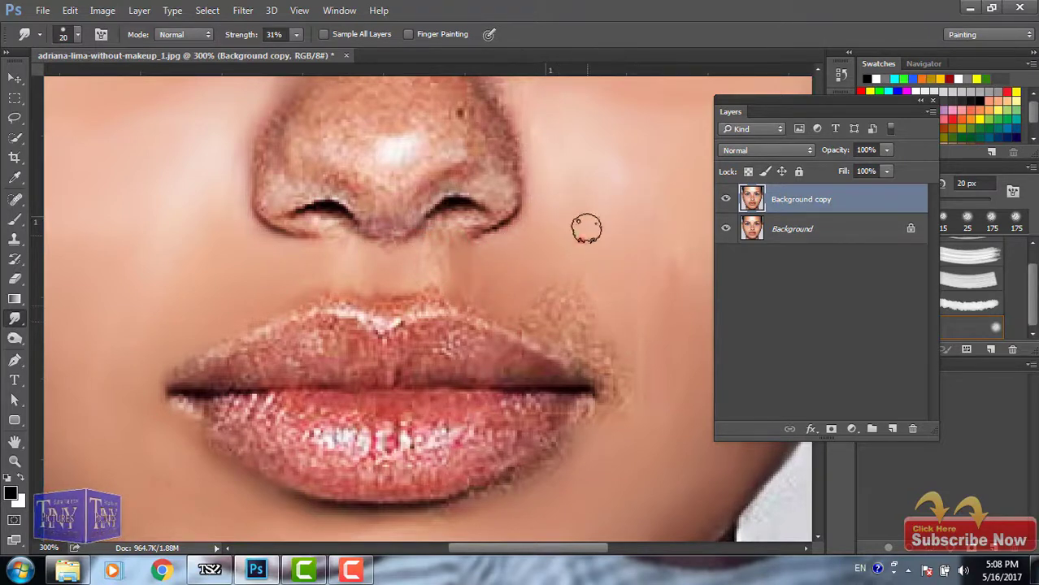
drag(489, 305, 621, 415)
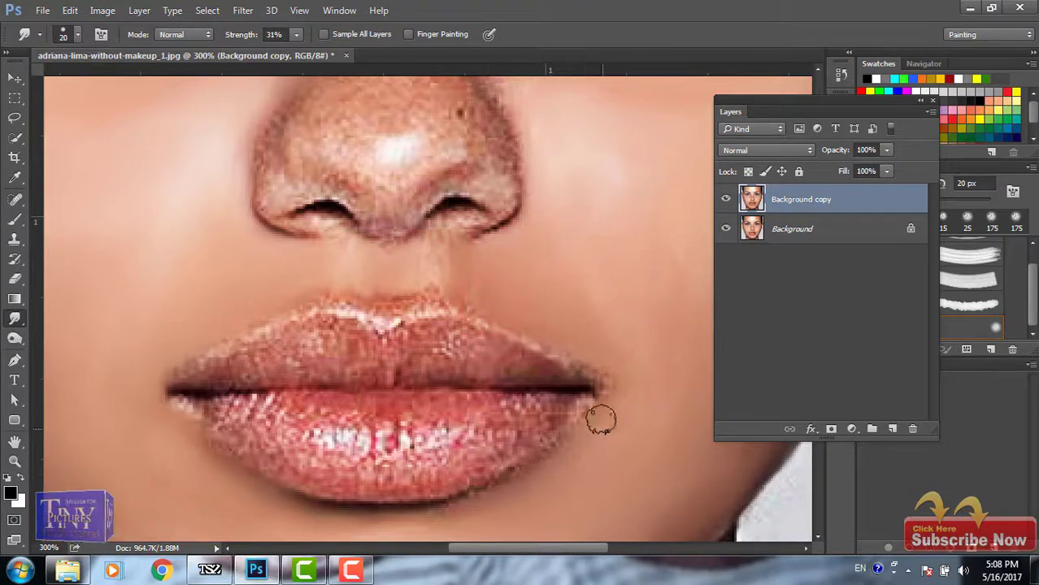
Step: Smudge the skin down the nose bridge smooth
click(311, 283)
click(481, 271)
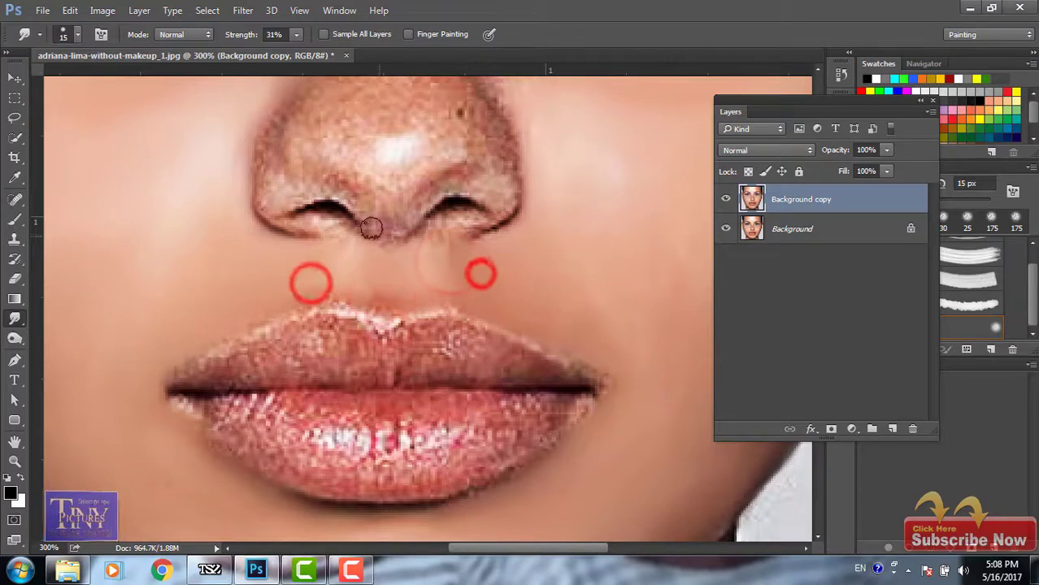
scroll(406, 277, up, 5)
key(bracketright)
key(bracketright)
click(387, 169)
key(bracketleft)
click(457, 204)
click(373, 237)
click(501, 224)
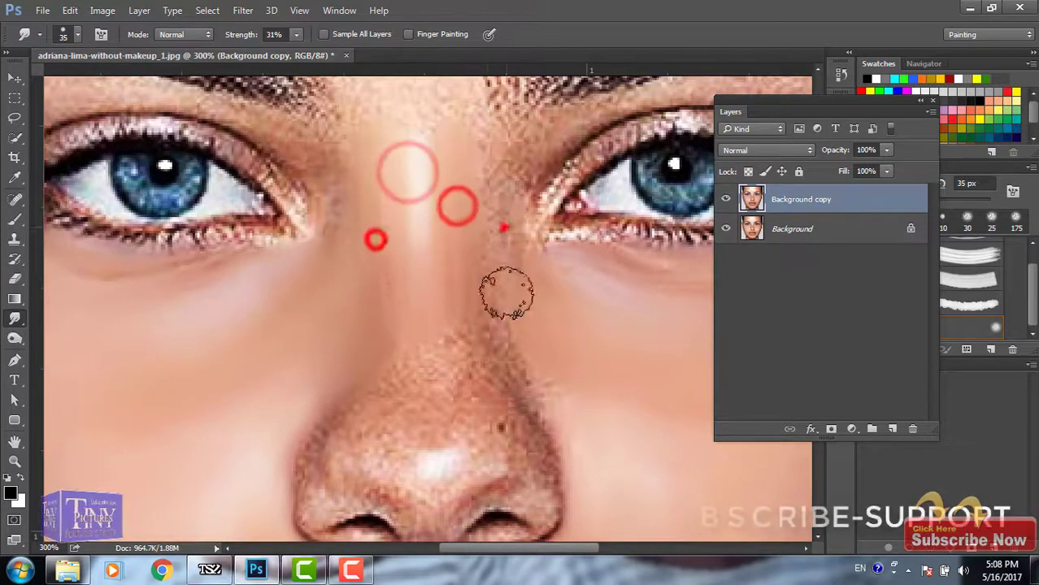
click(472, 295)
click(460, 344)
click(454, 237)
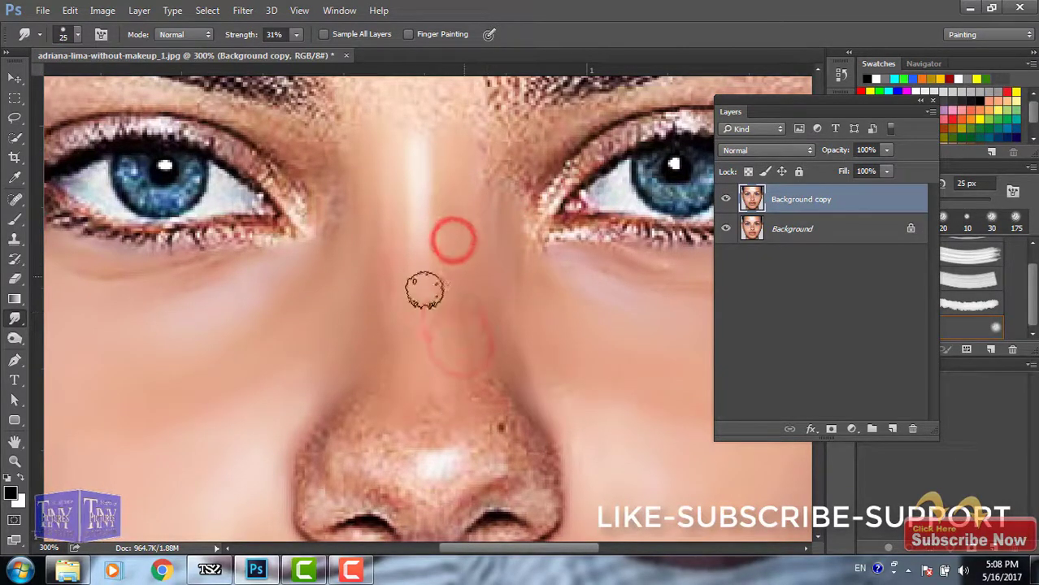
Step: Smooth the nose tip and the skin between the nostrils with a smaller brush
key(bracketleft)
click(378, 394)
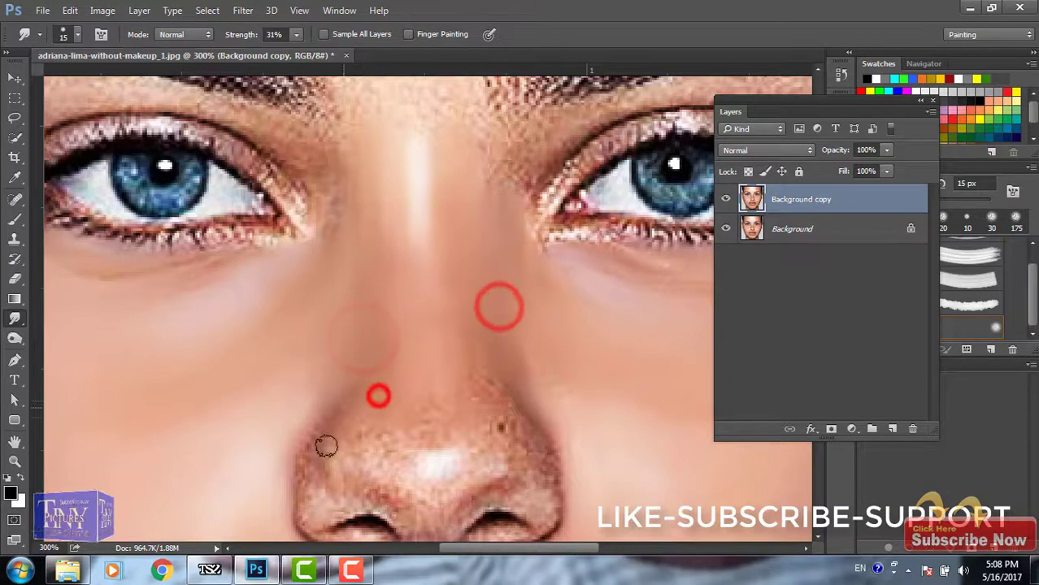
click(389, 470)
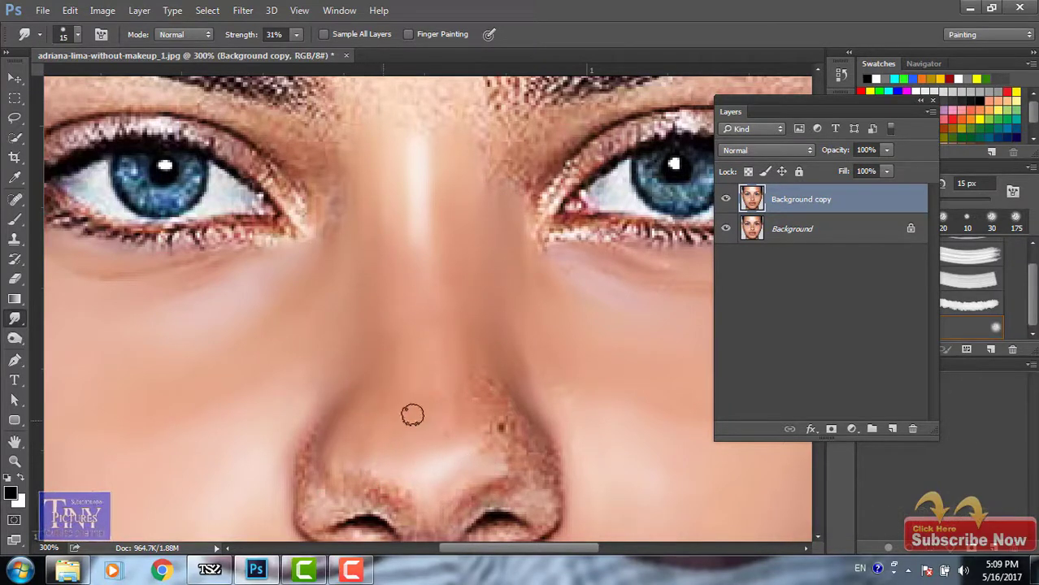
scroll(548, 417, down, 5)
click(434, 457)
click(503, 309)
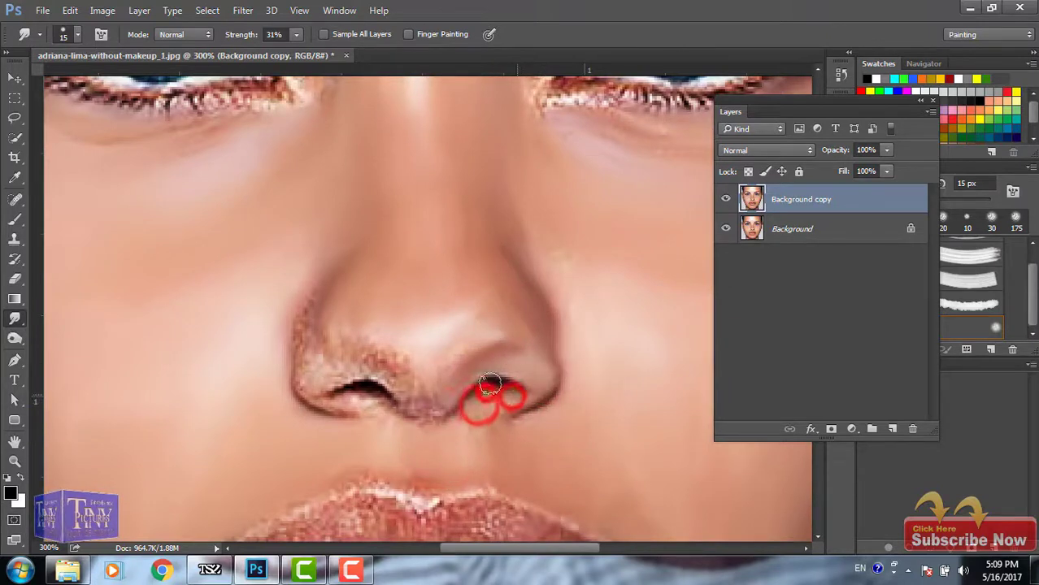
click(448, 394)
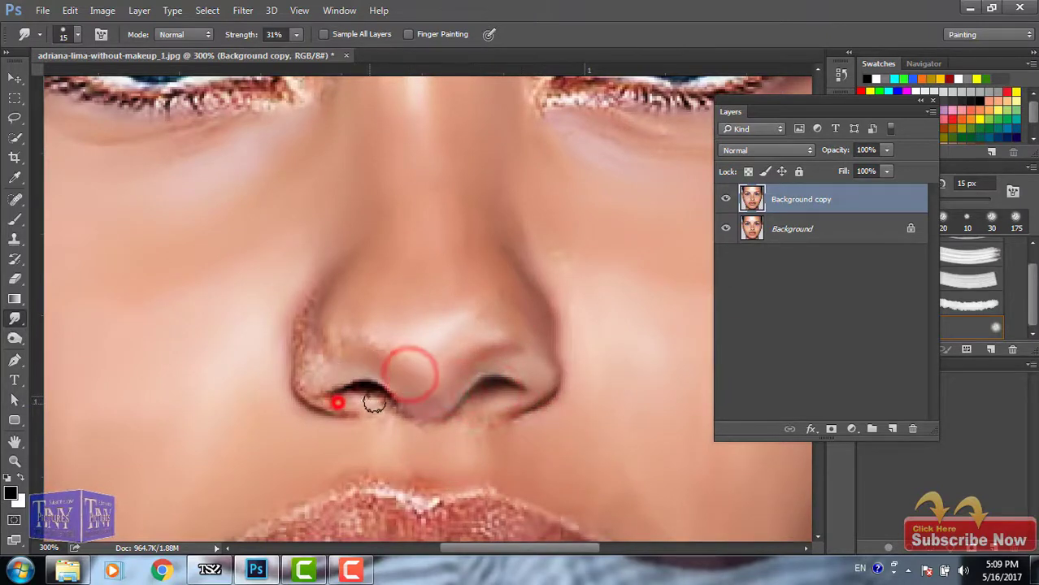
Step: Smooth the nostril and nose-wing skin on both sides
drag(295, 328, 369, 342)
drag(364, 412, 434, 421)
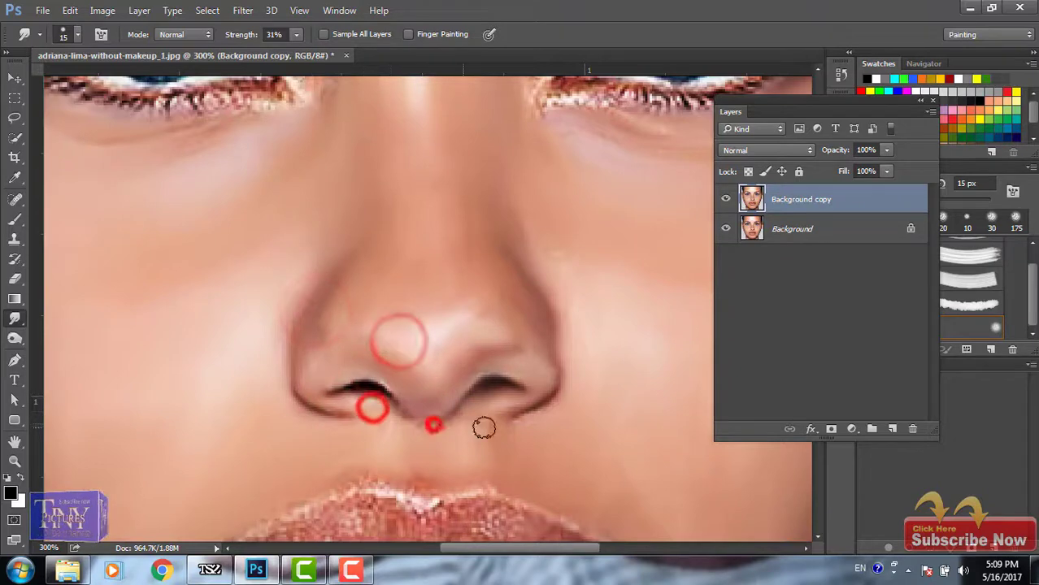
click(364, 426)
drag(292, 325, 351, 304)
drag(526, 248, 520, 274)
Step: Smooth the forehead between the brows with an enlarged Smudge brush and smear the eyebrow outward
scroll(570, 334, up, 5)
click(431, 155)
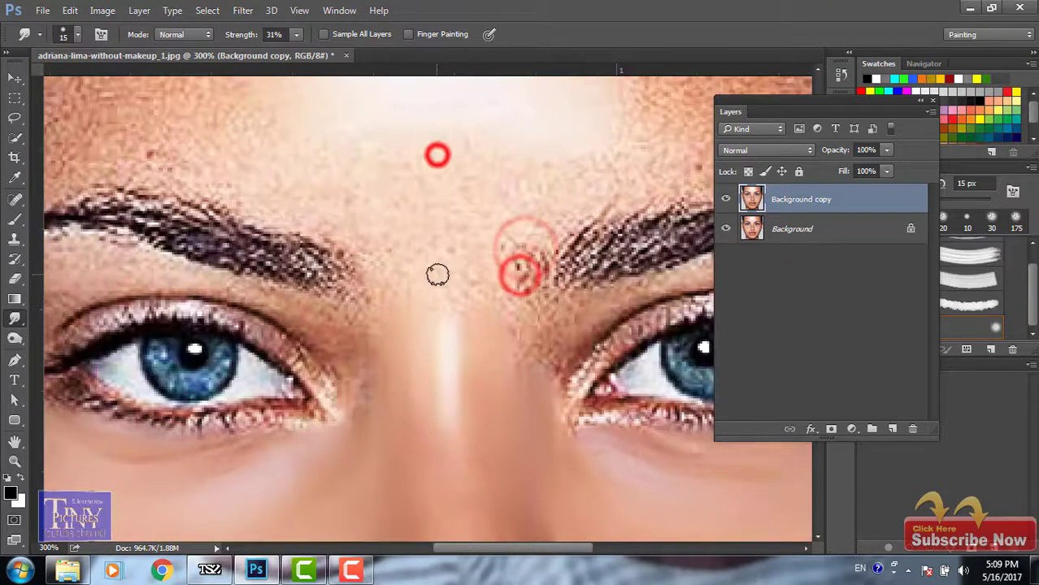
key(bracketright)
key(bracketright)
key(bracketright)
click(415, 304)
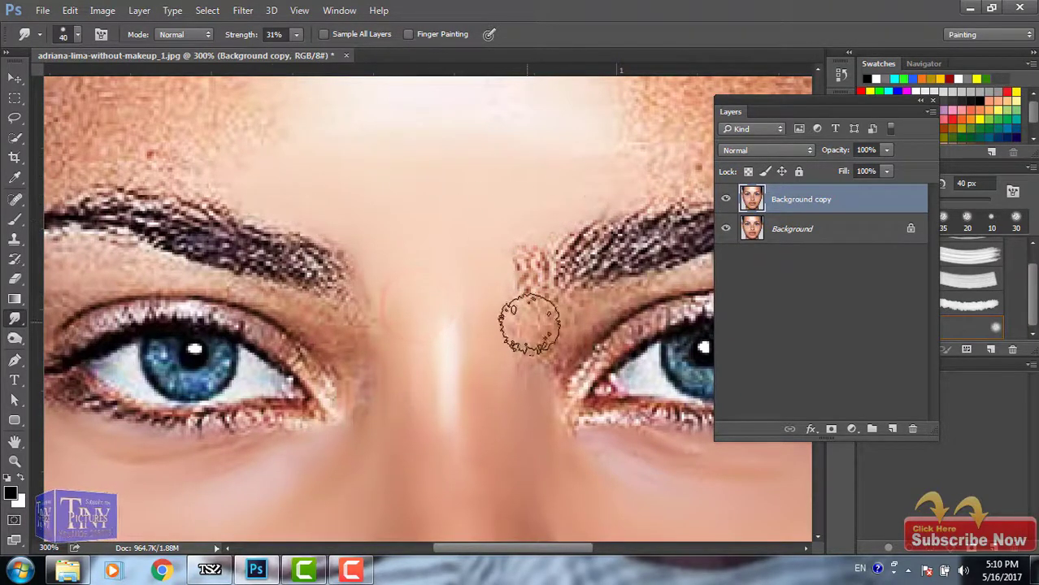
mouse_move(464, 272)
mouse_down()
mouse_move(215, 248)
mouse_move(439, 174)
mouse_up()
mouse_move(268, 203)
mouse_down()
mouse_move(439, 175)
mouse_move(561, 191)
mouse_move(520, 166)
mouse_up()
Step: Smudge along the eyebrow's full length with a smaller brush
key(bracketleft)
drag(277, 239, 466, 168)
drag(244, 187, 557, 186)
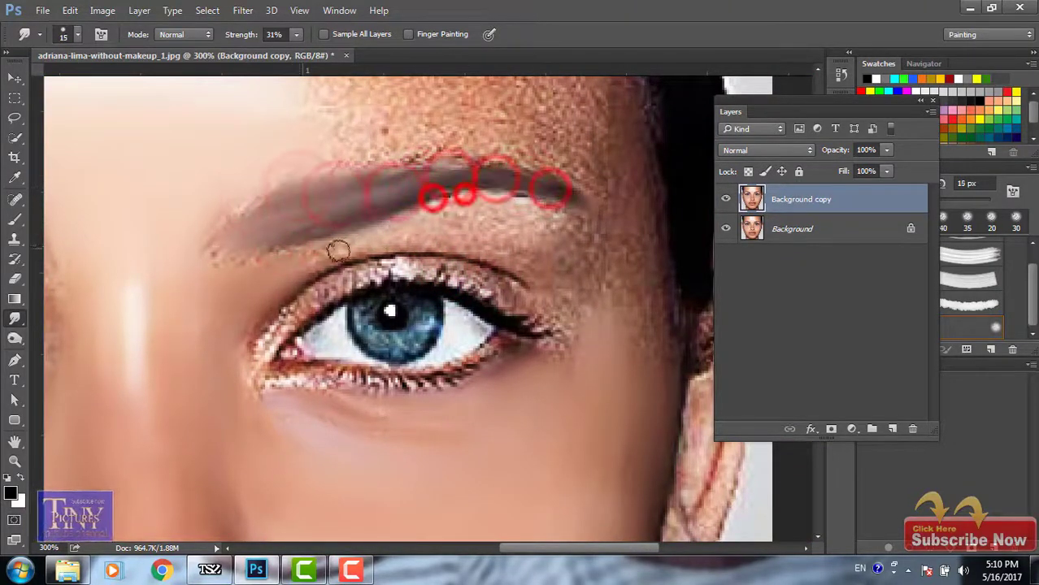
drag(313, 255, 366, 239)
drag(218, 267, 226, 209)
Step: Smooth the skin above the upper eyelid and at the inner eye corner with a 10 px brush
click(406, 240)
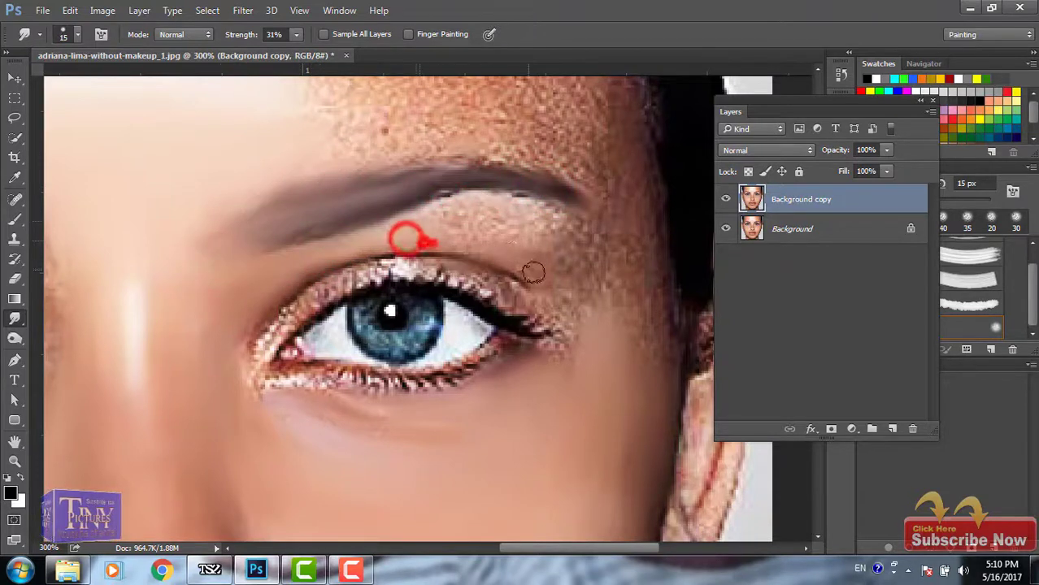
mouse_move(429, 239)
mouse_down()
mouse_move(492, 215)
mouse_move(559, 250)
mouse_up()
key(bracketleft)
mouse_move(256, 358)
mouse_down()
mouse_move(275, 329)
mouse_move(290, 383)
mouse_up()
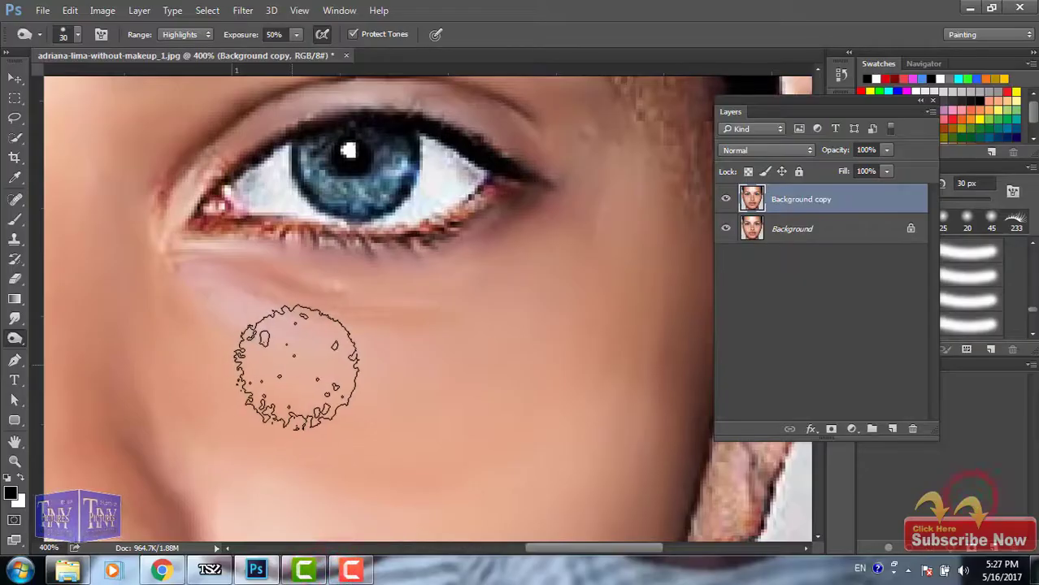
Step: Return to the canvas at 400% zoom with the Dodge tool (Highlights, 50% exposure, 25 px) active
click(660, 155)
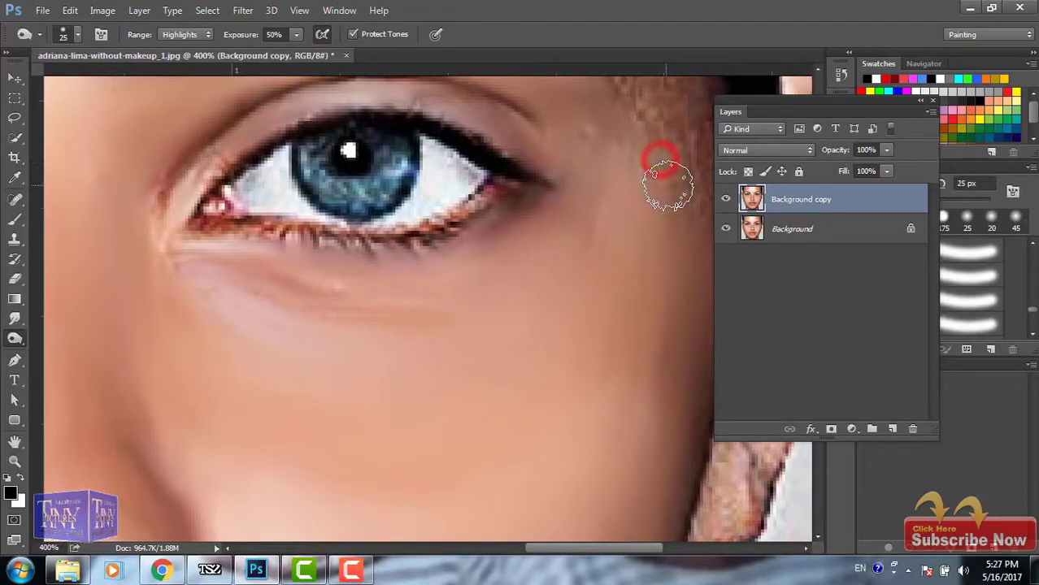
Step: Switch back to the Smudge tool at 31% and smooth the skin beside the outer eye, brow and cheek
click(13, 320)
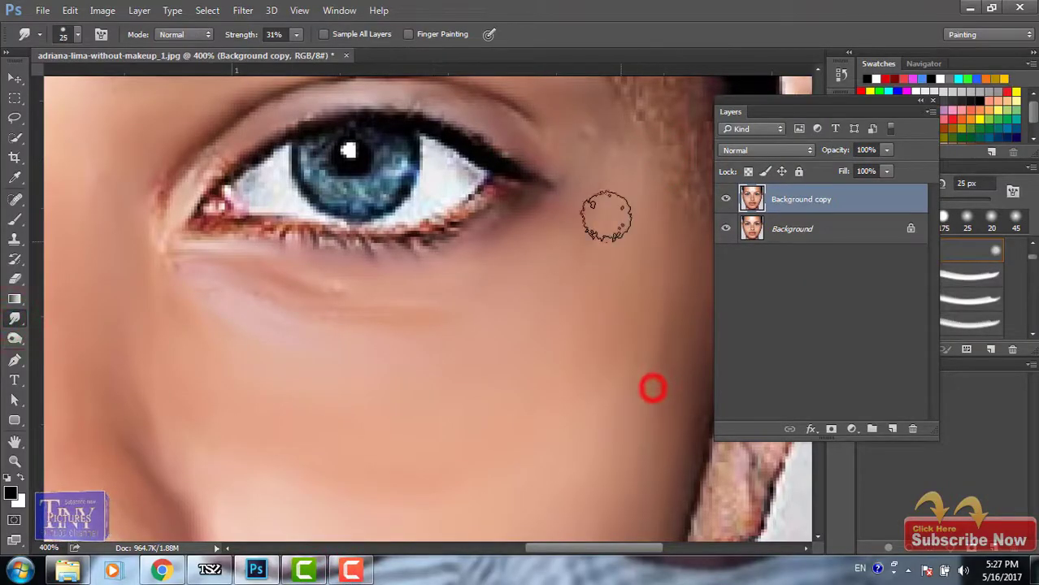
mouse_move(605, 215)
mouse_down()
mouse_move(369, 399)
mouse_move(348, 343)
mouse_up()
click(366, 291)
click(401, 390)
click(370, 278)
click(309, 153)
mouse_move(95, 164)
mouse_down()
mouse_move(290, 371)
mouse_move(350, 265)
mouse_move(378, 139)
mouse_move(325, 299)
mouse_up()
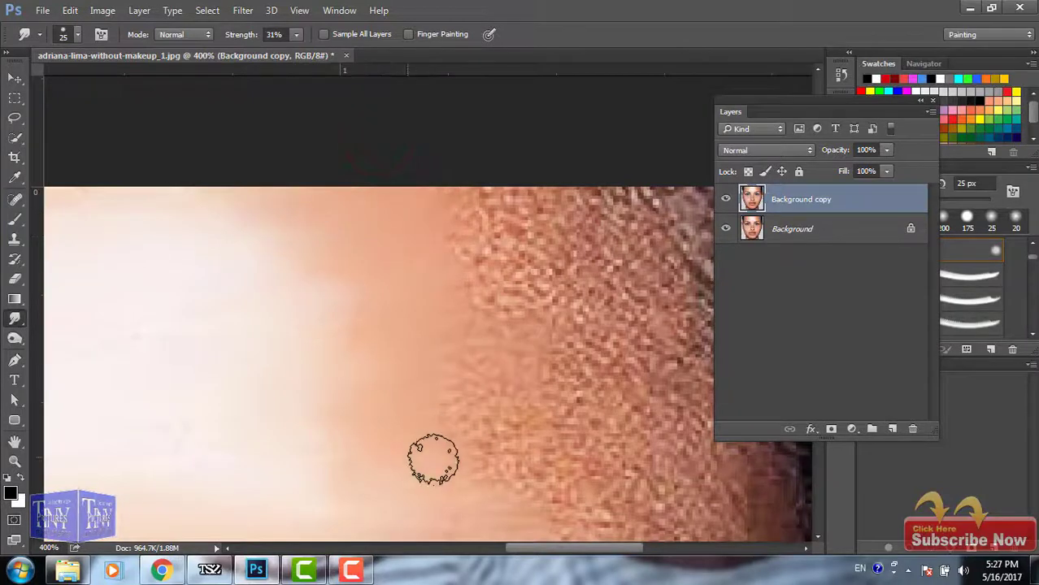
Step: Smooth the temple, the grainy hairline skin and the patch above the eyebrow
drag(440, 229, 622, 207)
click(590, 232)
drag(511, 318, 252, 329)
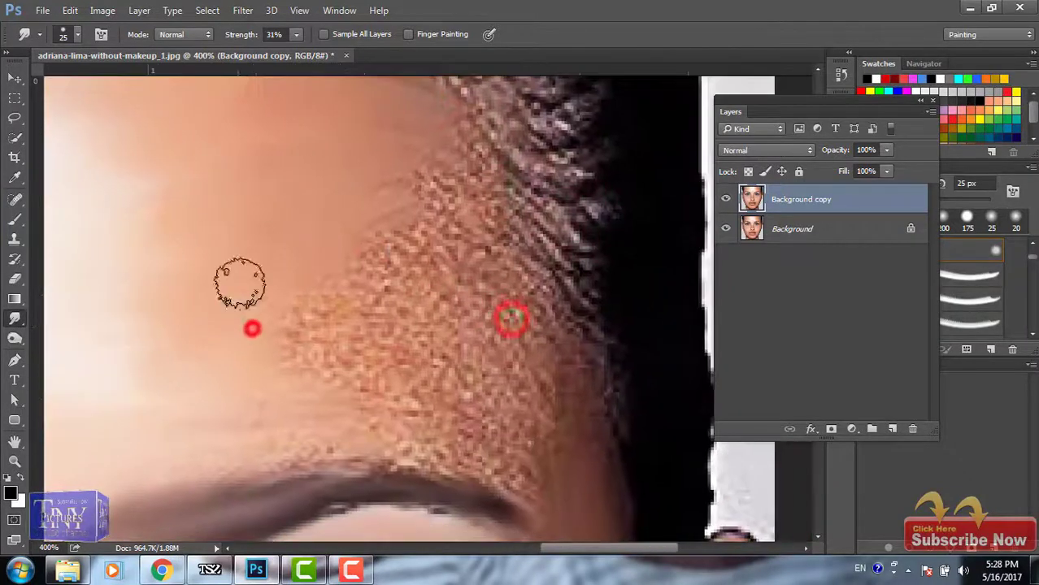
mouse_move(240, 283)
mouse_down()
mouse_move(322, 306)
mouse_move(448, 120)
mouse_move(482, 225)
mouse_move(402, 300)
mouse_move(403, 356)
mouse_up()
mouse_move(195, 448)
mouse_down()
mouse_move(439, 439)
mouse_move(494, 427)
mouse_up()
Step: Blend the forehead skin with an enlarged brush, zoom out, and shrink the brush to 35 px
click(228, 232)
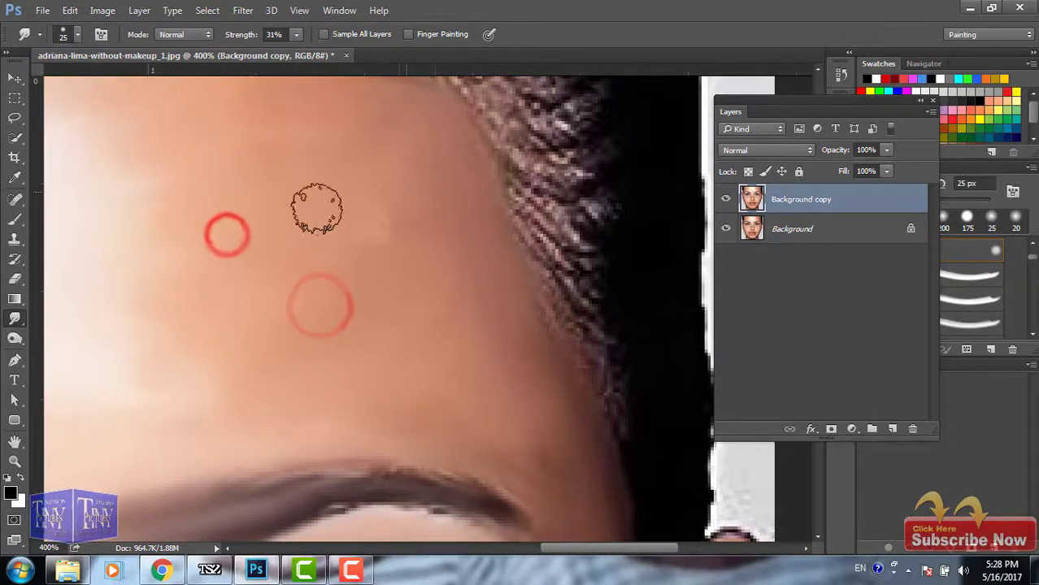
drag(323, 209, 473, 263)
key(bracketright)
key(bracketright)
drag(335, 196, 371, 185)
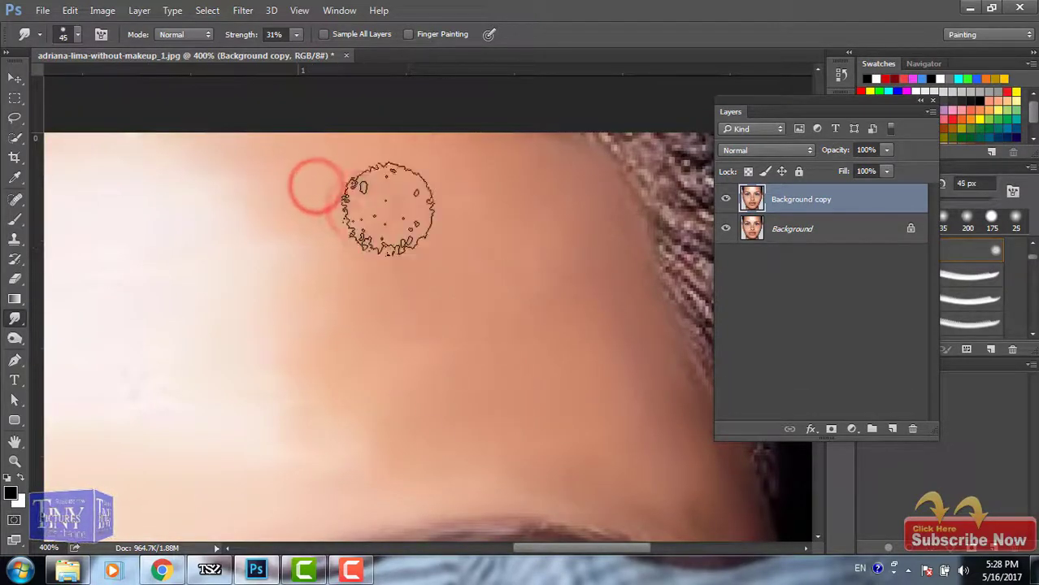
key(ctrl+minus)
key(ctrl+minus)
click(383, 359)
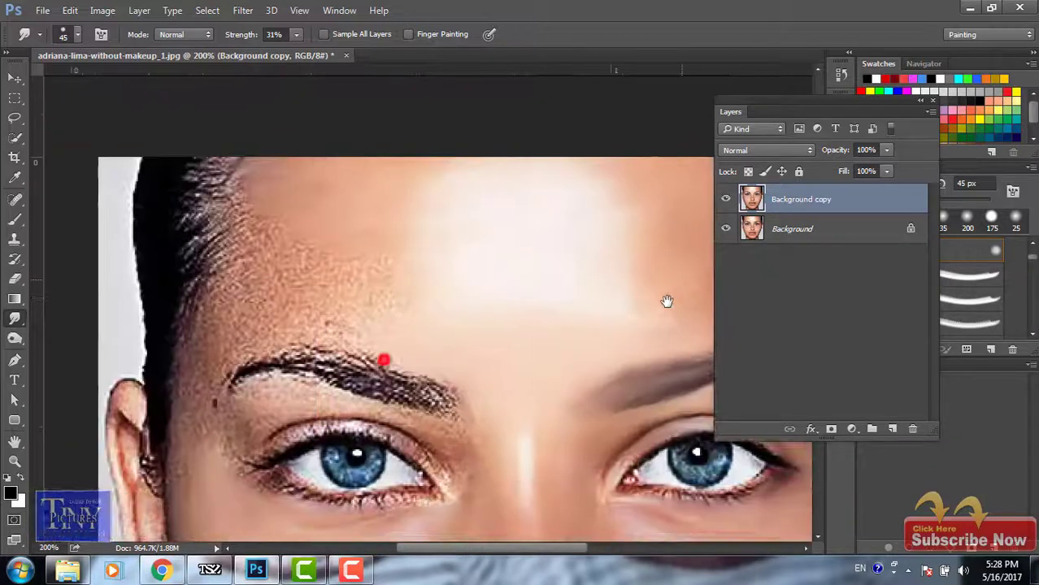
click(441, 297)
key(bracketleft)
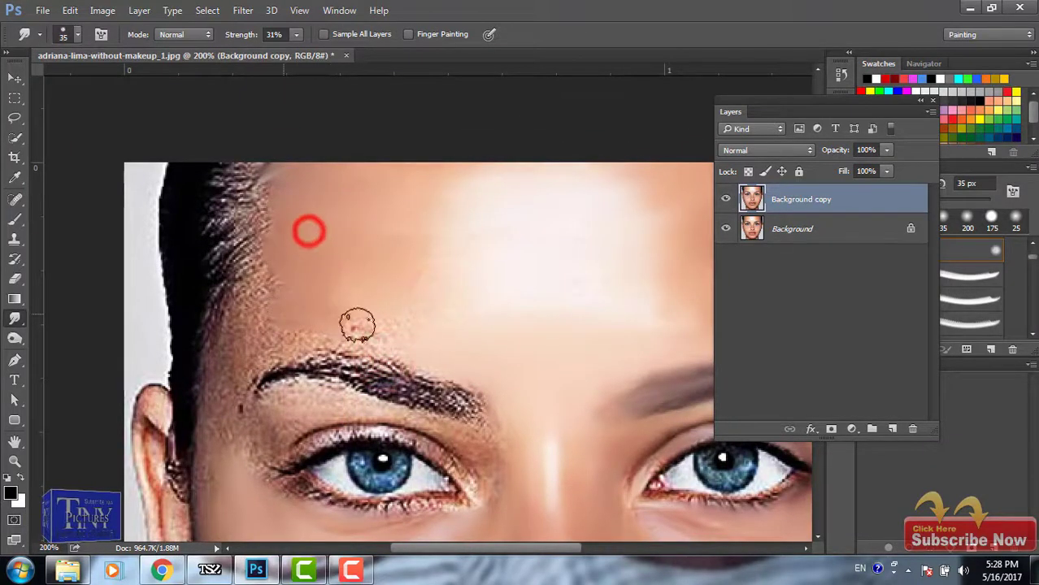
Step: Zoom in to 500% on the left eye, centred on the lower eyelid
key(ctrl+minus)
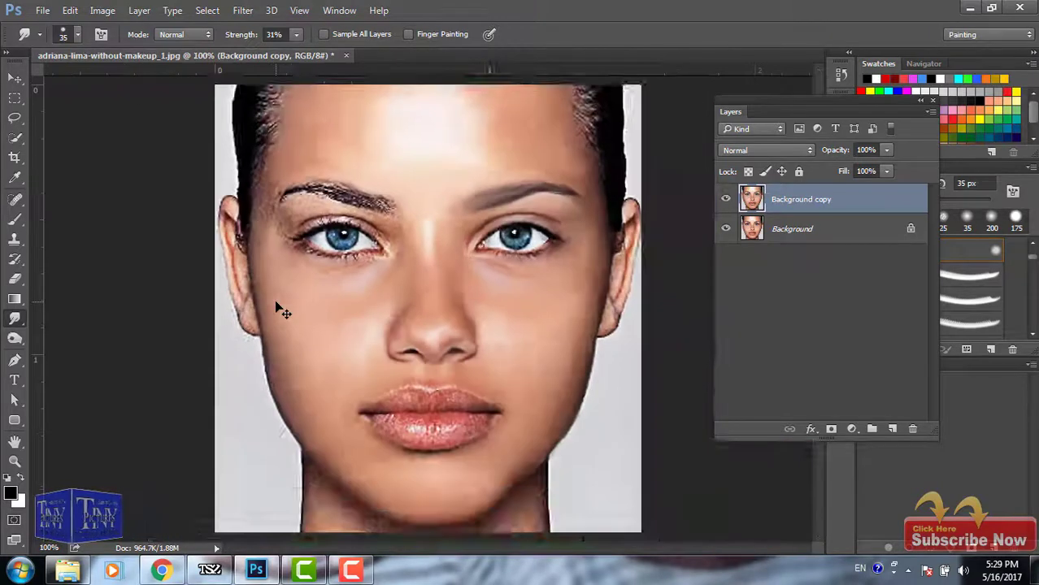
scroll(239, 215, up, 2)
click(479, 289)
click(437, 226)
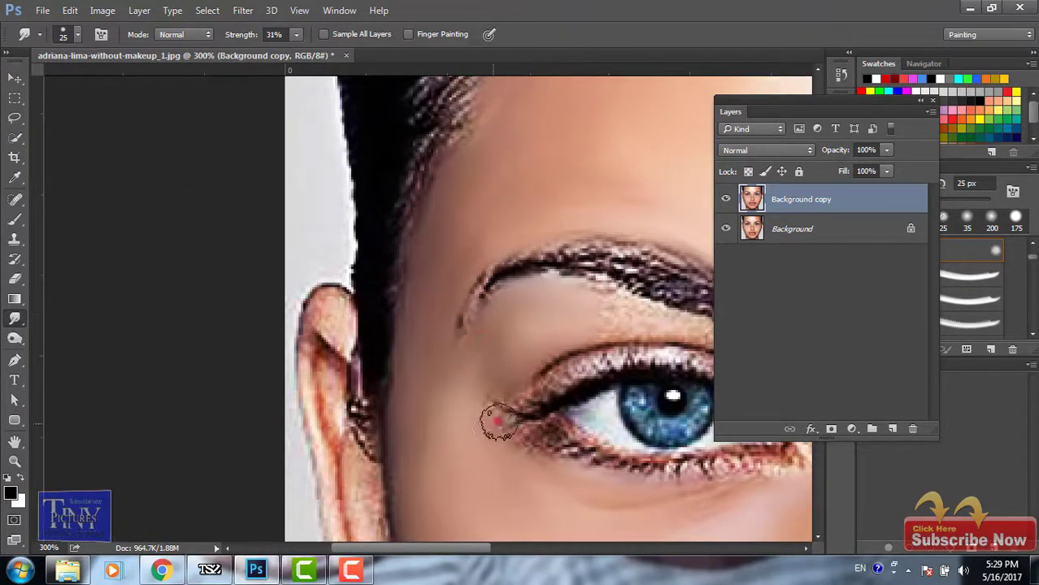
drag(609, 315, 471, 342)
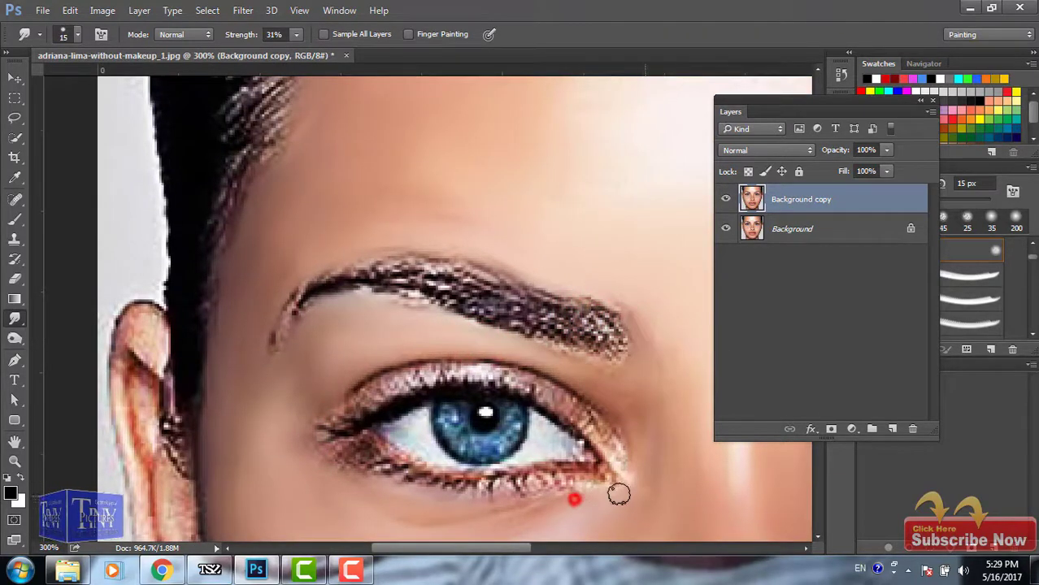
click(574, 499)
click(401, 380)
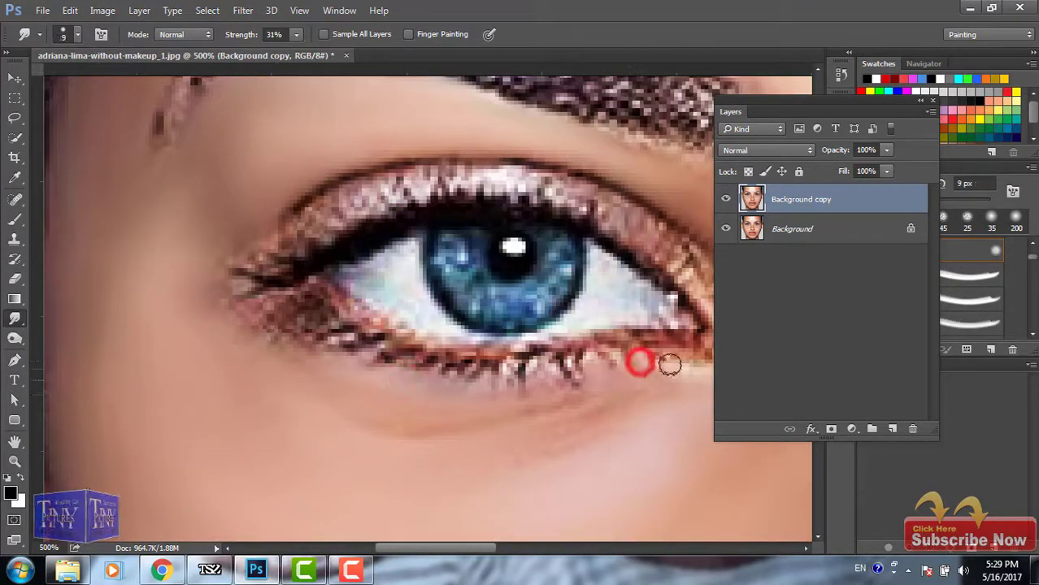
Step: Smooth the lower and upper lash lines and the eye corners with a smaller smudge brush
mouse_move(524, 366)
mouse_down()
mouse_move(407, 357)
mouse_move(285, 290)
mouse_up()
key(bracketleft)
drag(358, 350, 244, 268)
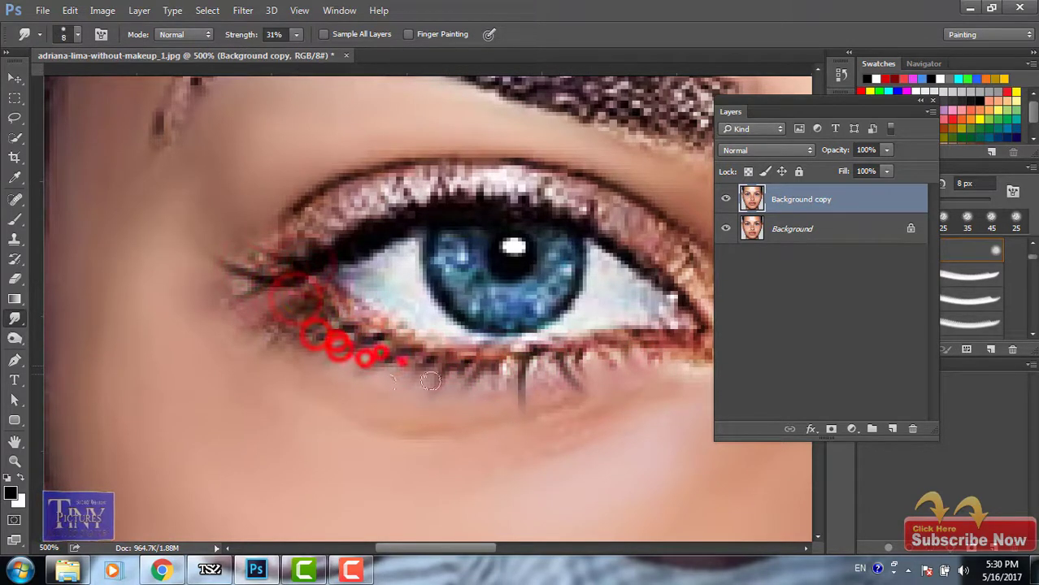
drag(430, 381, 691, 354)
mouse_move(305, 213)
mouse_down()
mouse_move(499, 157)
mouse_move(468, 209)
mouse_move(475, 204)
mouse_up()
drag(327, 285, 315, 309)
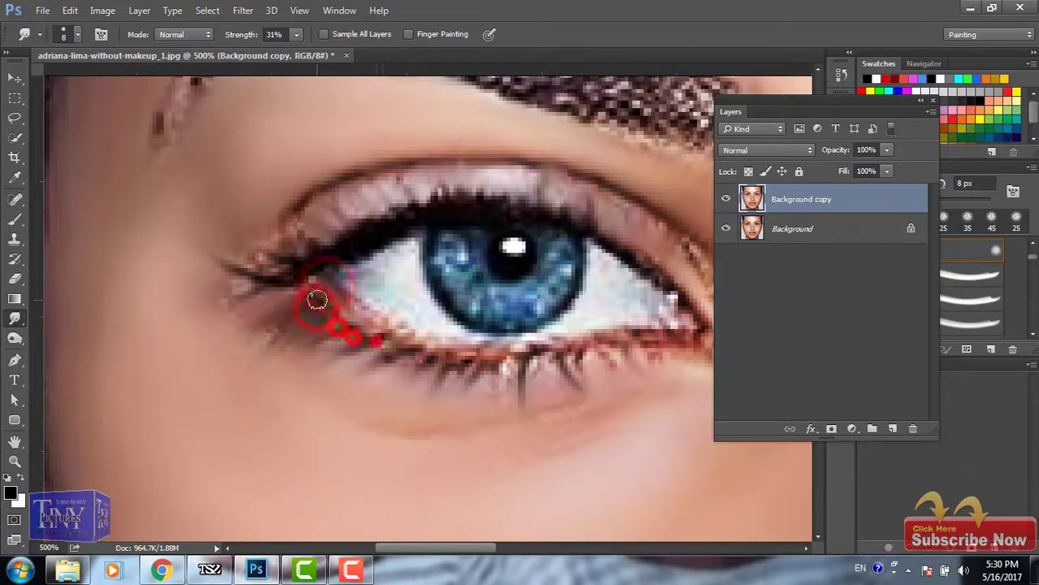
drag(573, 346, 623, 342)
drag(656, 266, 591, 294)
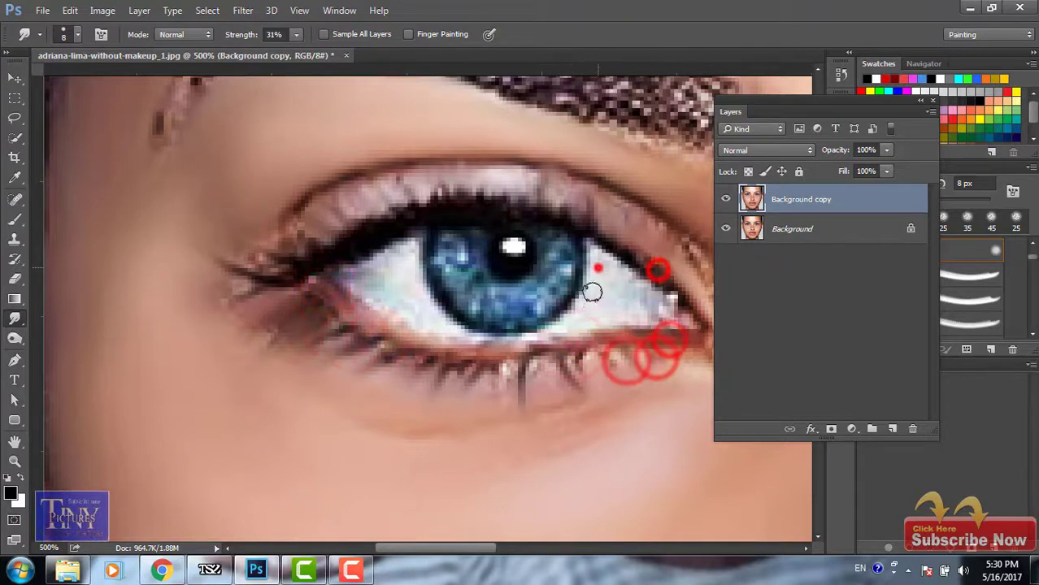
click(601, 268)
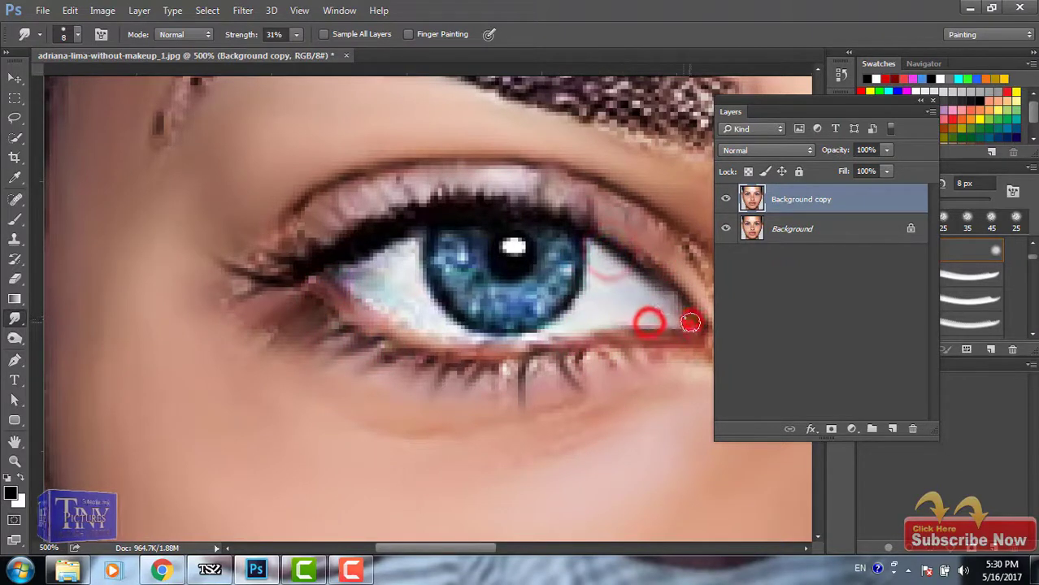
Step: Soften the eye white and iris texture with the 8 px brush
drag(413, 239, 417, 304)
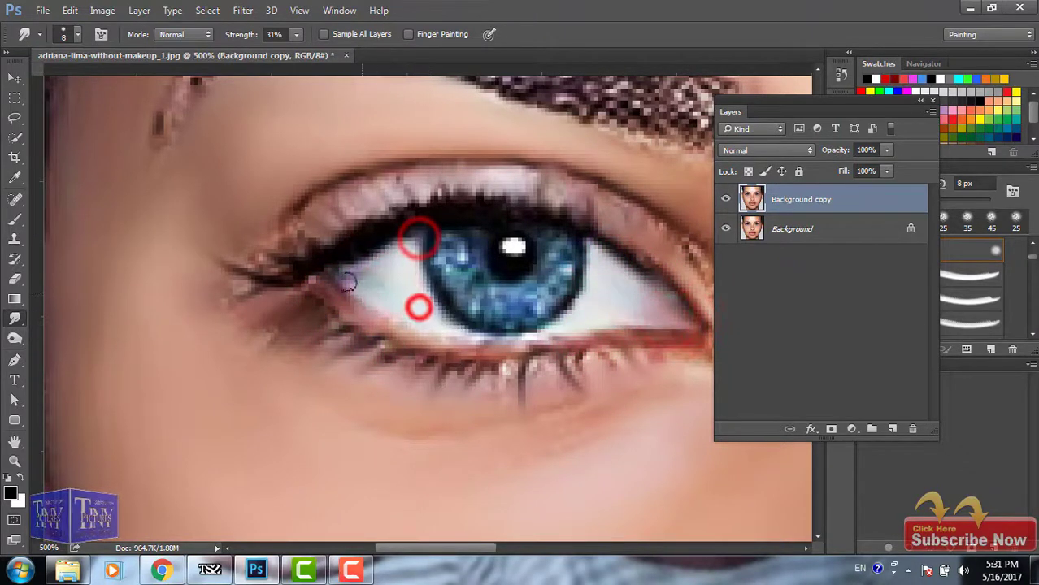
drag(337, 277, 398, 316)
click(422, 246)
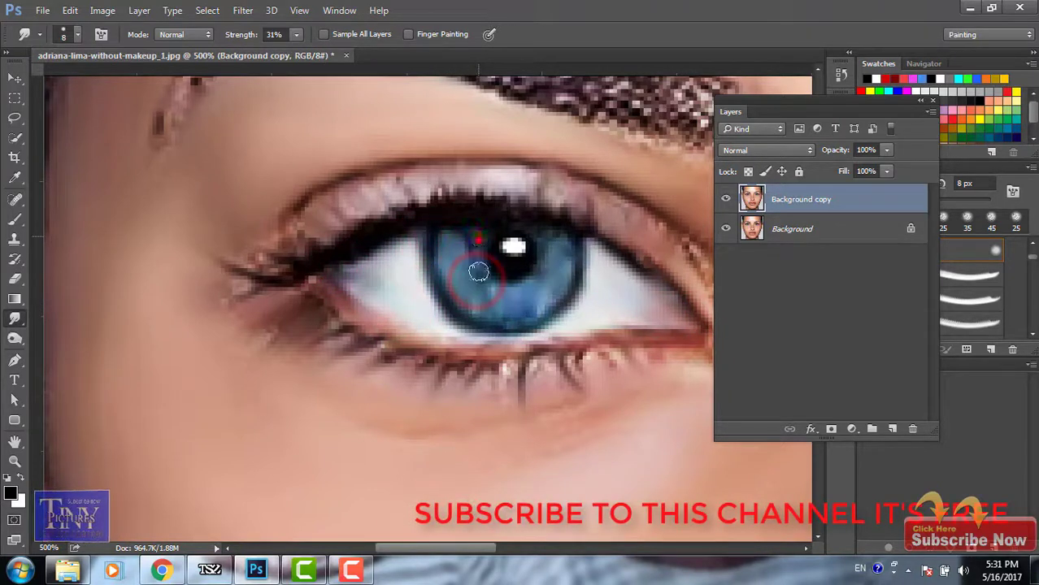
click(484, 296)
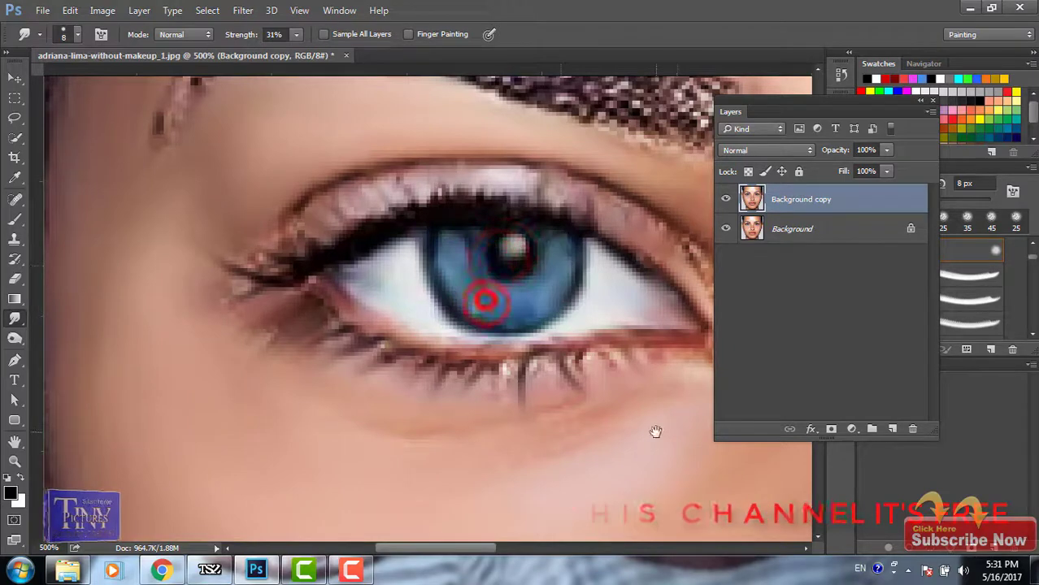
drag(634, 437, 283, 427)
click(339, 241)
drag(405, 342, 603, 262)
drag(255, 334, 244, 360)
Step: Smudge the other eye's lower lash line with a 4 px brush at 75% strength
drag(455, 337, 94, 383)
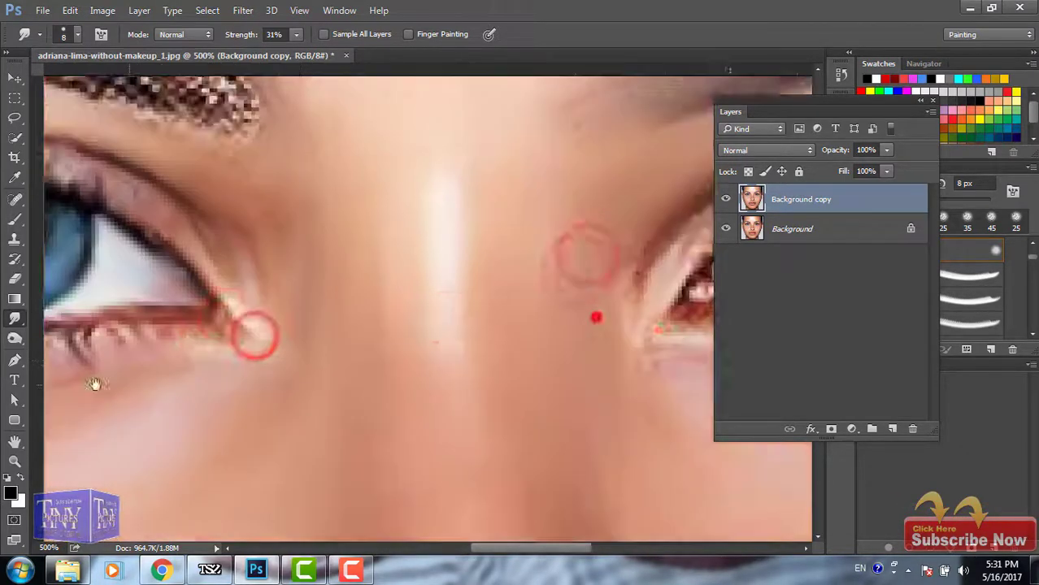
drag(712, 358, 367, 395)
click(394, 410)
click(428, 405)
key([)
key([)
key([)
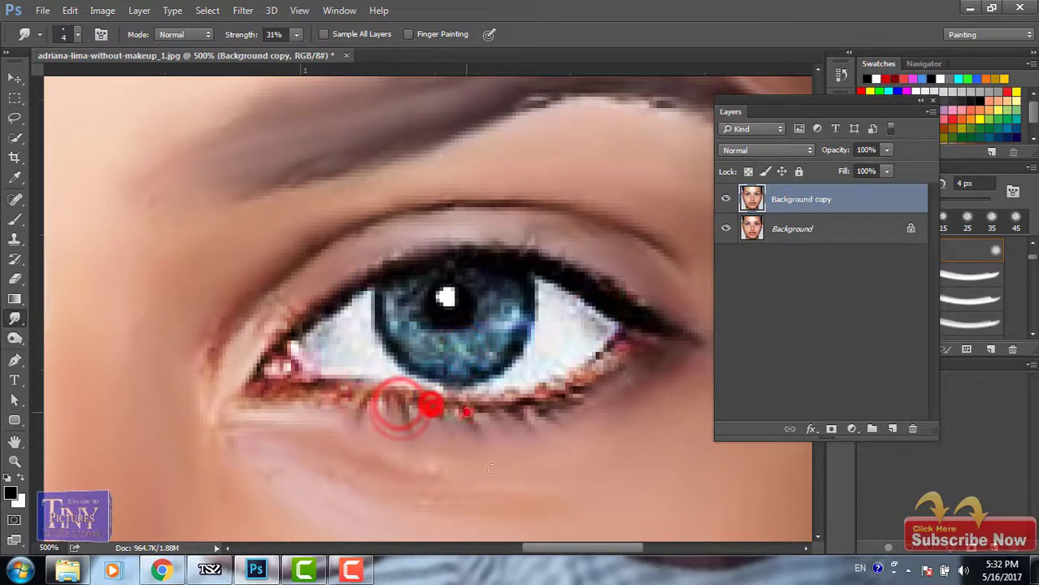
click(459, 415)
click(496, 414)
click(295, 35)
click(521, 413)
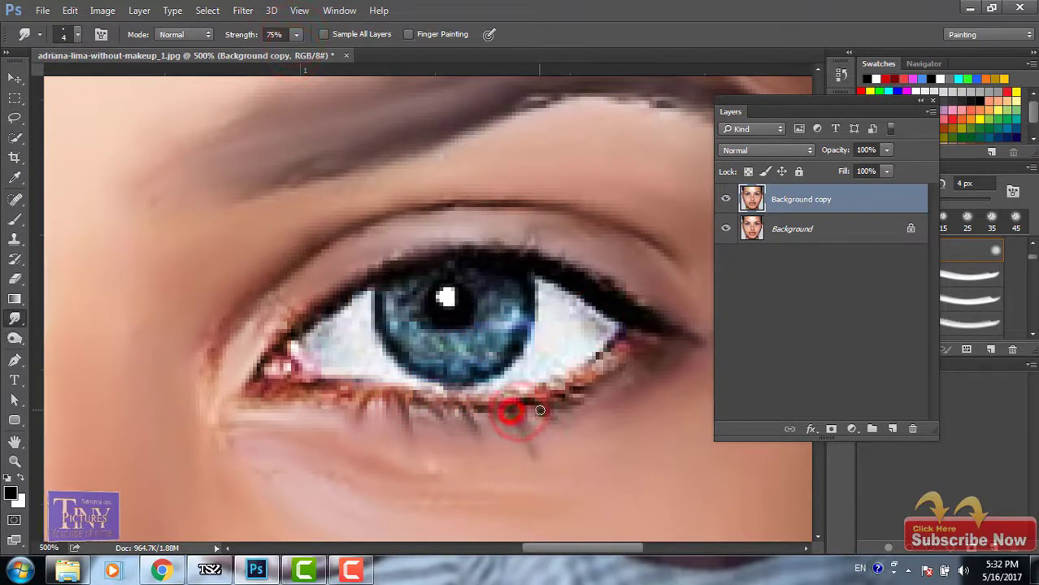
drag(607, 391, 610, 394)
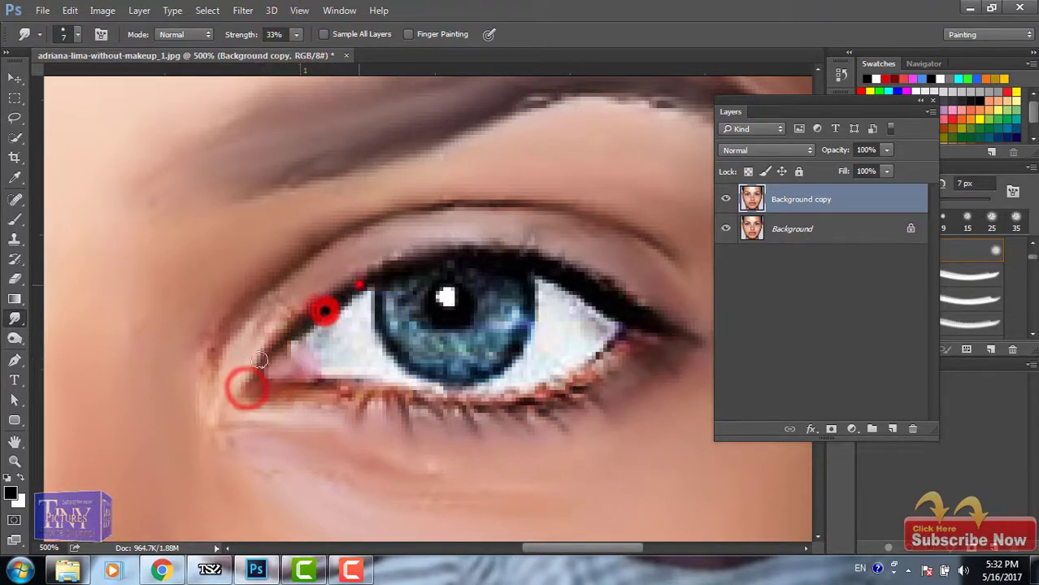
Step: Soften the inner corner and blend the upper lid and lash line with a 10 px brush
mouse_move(258, 361)
mouse_down()
mouse_move(325, 289)
mouse_move(251, 325)
mouse_up()
drag(213, 367, 260, 297)
key(])
key(])
key(])
drag(290, 266, 348, 228)
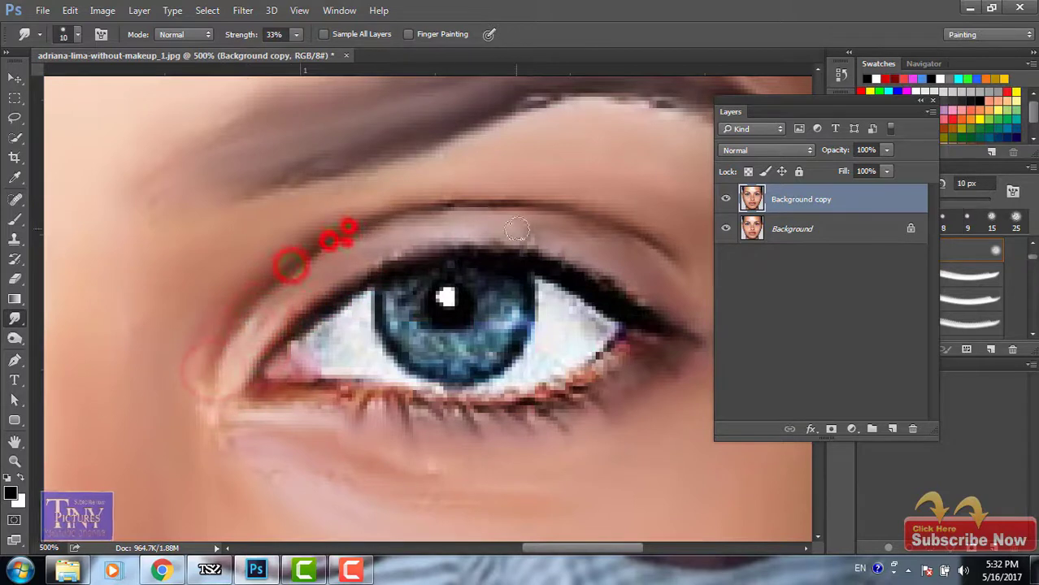
click(460, 228)
click(553, 235)
click(524, 257)
key(bracketleft)
key(bracketleft)
key(bracketleft)
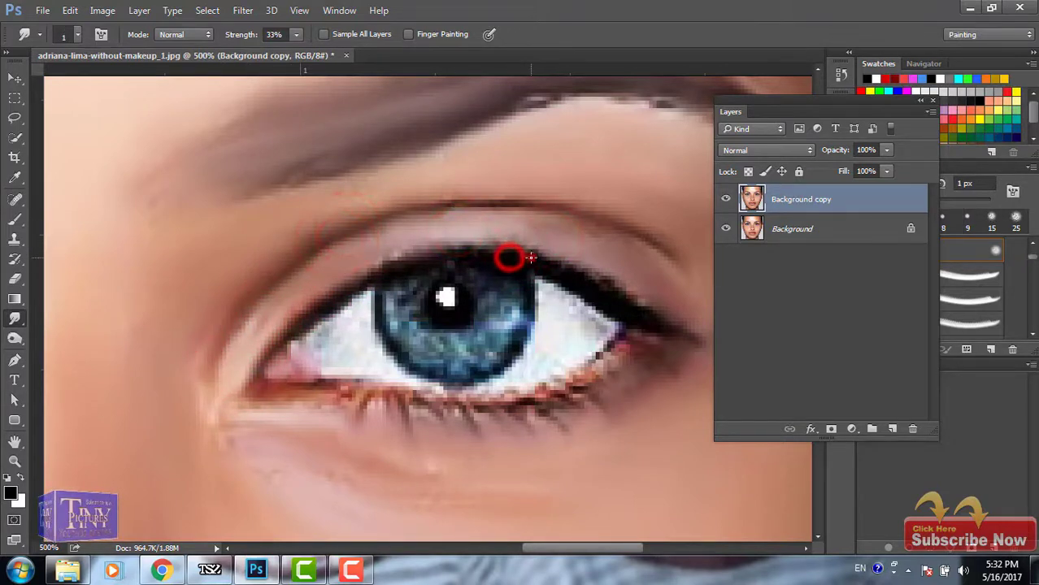
drag(530, 257, 626, 308)
Step: Smooth the upper lid crease, skin below the brow and outer eye corner with an 8 px brush
key(bracketright)
key(bracketright)
key(bracketright)
click(515, 232)
click(584, 238)
click(552, 206)
click(630, 223)
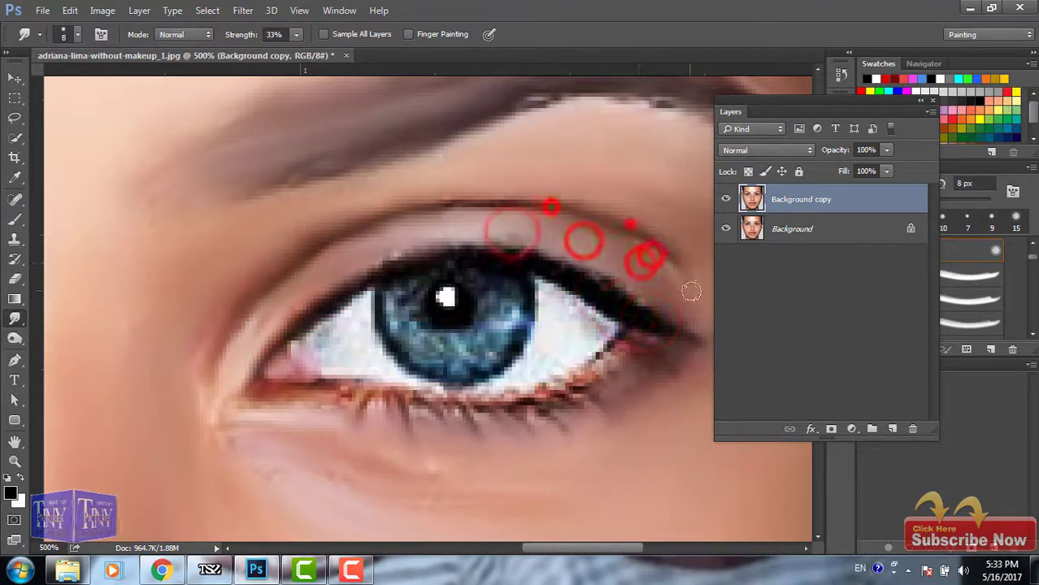
click(485, 145)
click(572, 108)
click(640, 206)
click(681, 269)
click(665, 384)
key(bracketleft)
key(bracketleft)
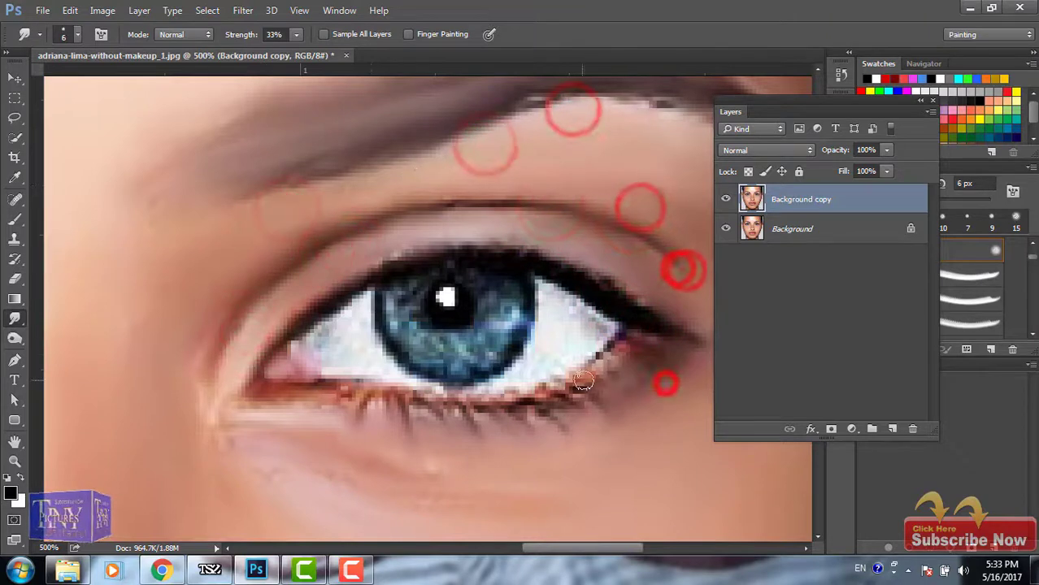
click(567, 386)
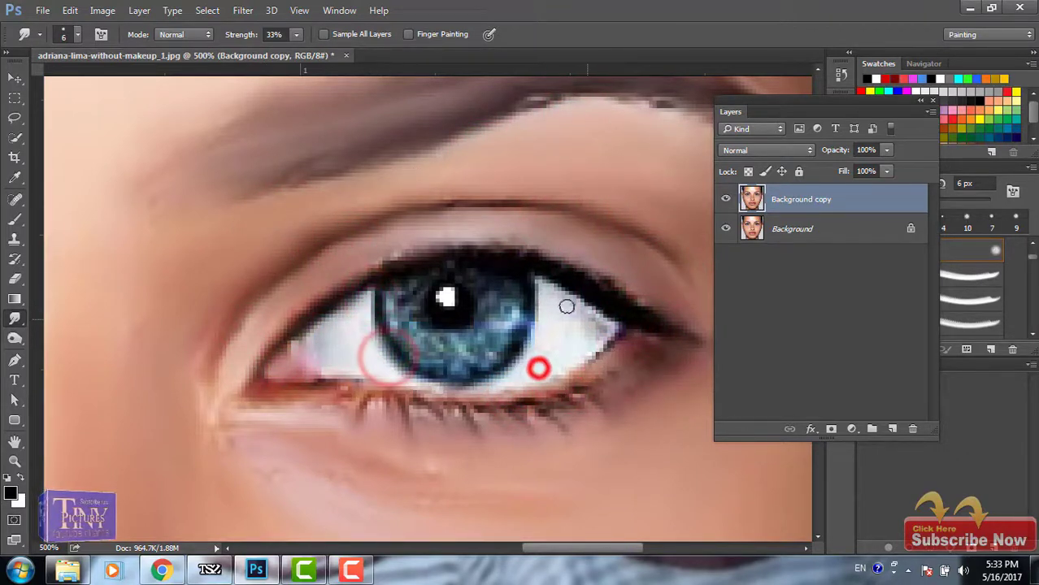
Step: Soften the iris, pupil catchlight and inner eye white with a 6 px brush
click(381, 300)
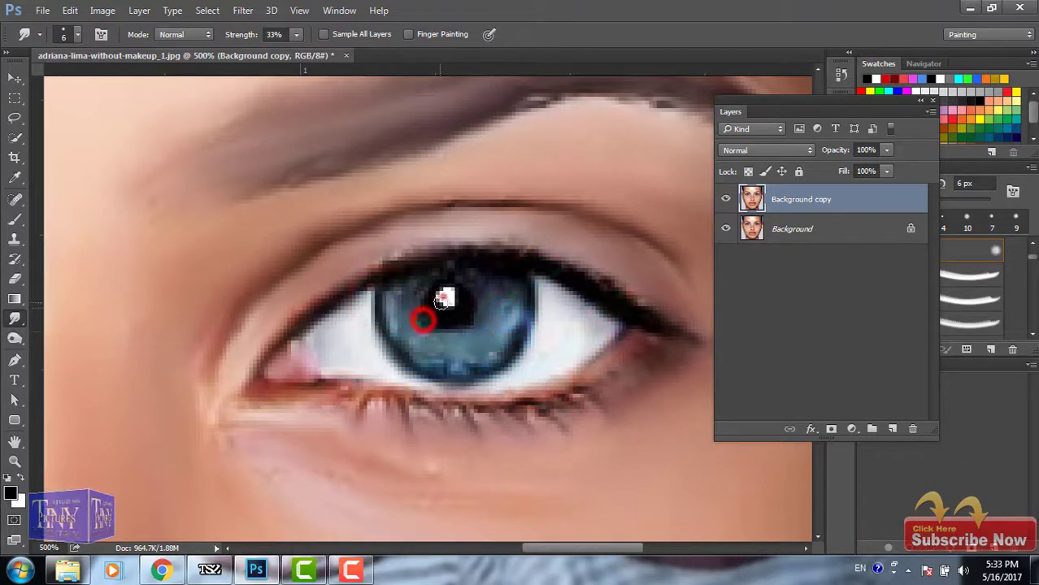
click(529, 291)
click(335, 363)
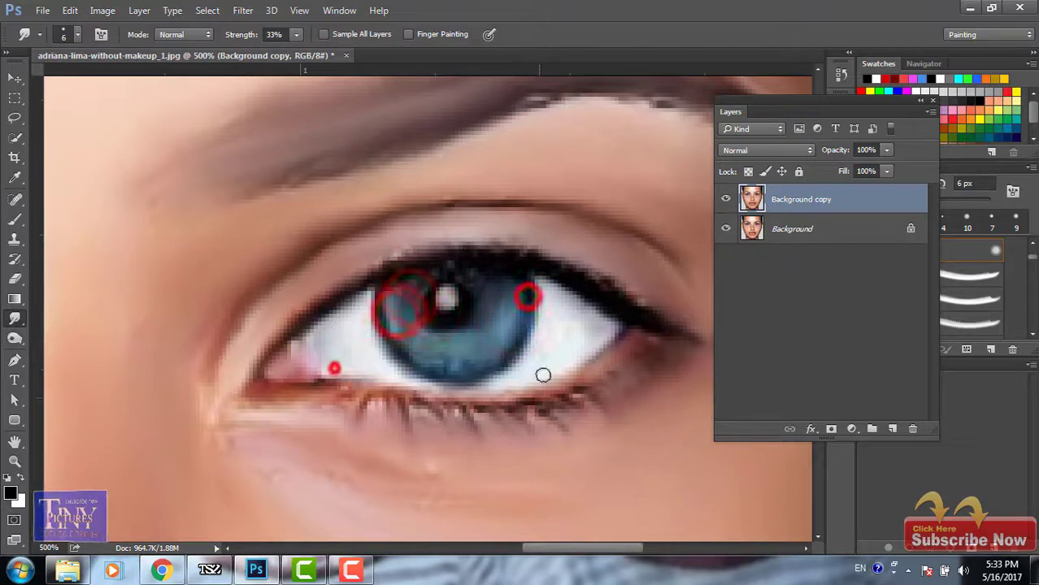
click(556, 285)
click(586, 291)
click(458, 129)
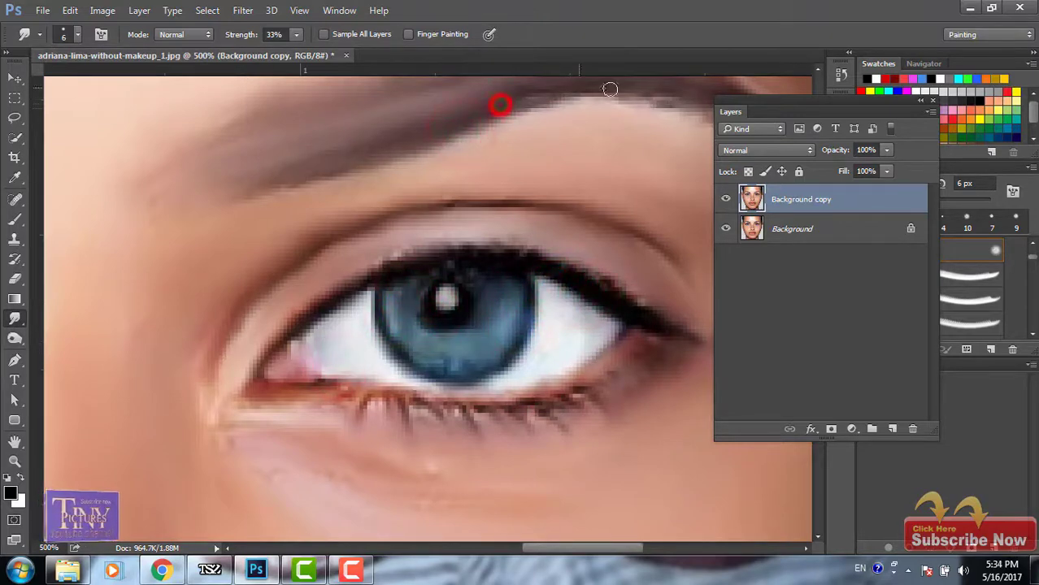
alt+click(547, 158)
alt+click(123, 201)
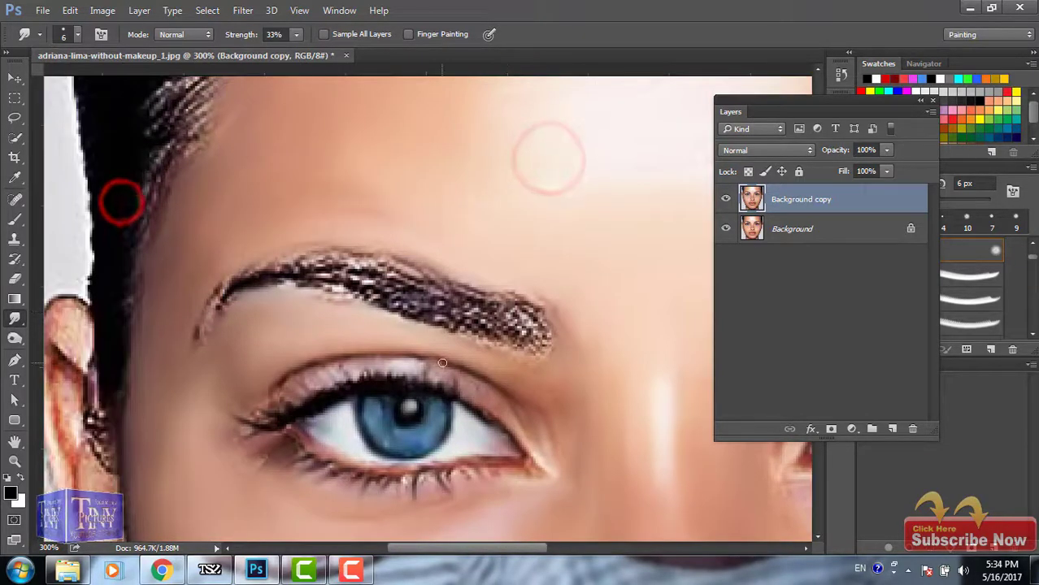
Step: Zoom back in to 500% and smooth the lower lash line and eyebrow from tail toward head
ctrl+click(395, 361)
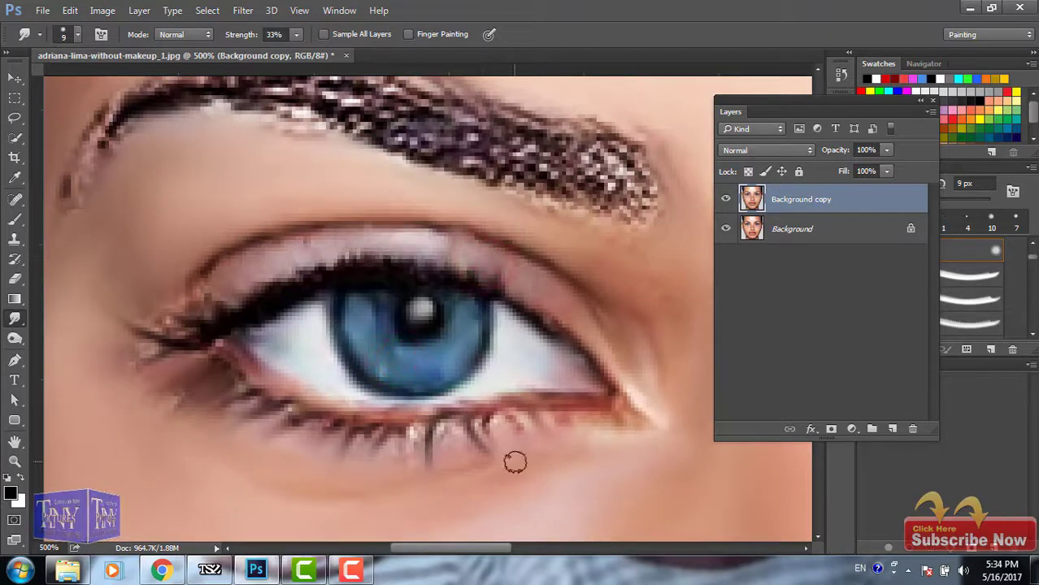
click(616, 412)
scroll(524, 158, up, 3)
click(644, 273)
click(660, 308)
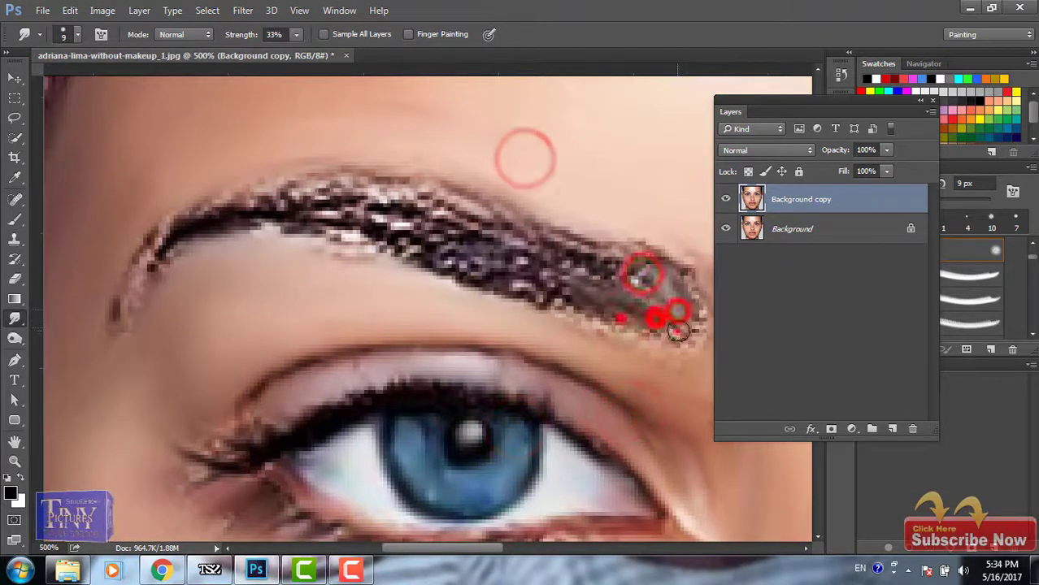
click(622, 317)
mouse_move(527, 274)
mouse_down()
mouse_move(638, 290)
mouse_move(510, 279)
mouse_up()
mouse_move(428, 220)
mouse_down()
mouse_move(303, 208)
mouse_move(176, 218)
mouse_up()
Step: Soften and reshape the eyebrow along its length, finishing at the brow head near the nose
mouse_move(135, 314)
mouse_down()
mouse_move(174, 220)
mouse_move(244, 232)
mouse_up()
drag(348, 236, 448, 269)
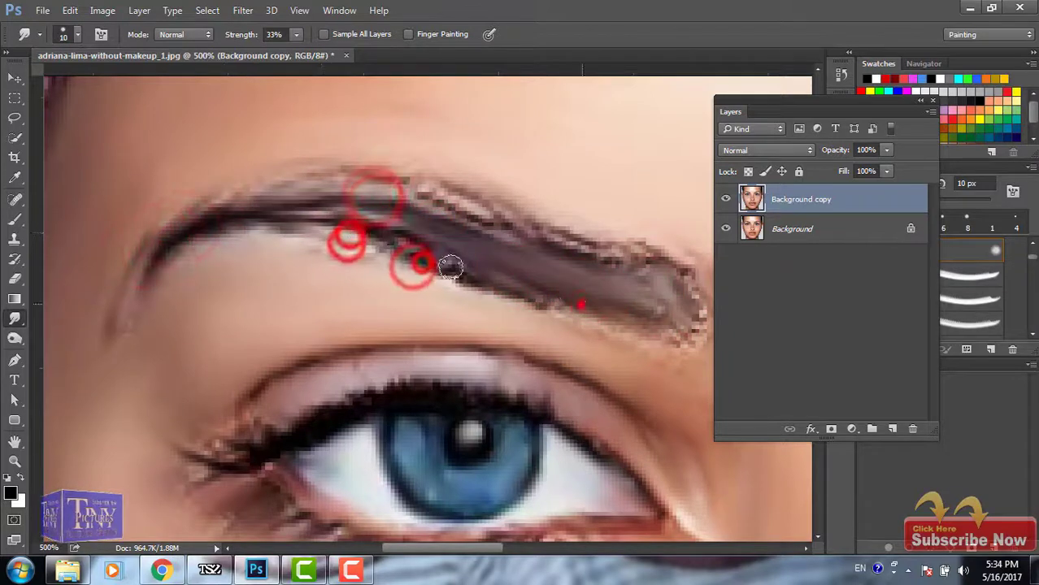
mouse_move(580, 305)
mouse_down()
mouse_move(687, 340)
mouse_move(566, 248)
mouse_move(343, 177)
mouse_up()
drag(248, 190, 608, 260)
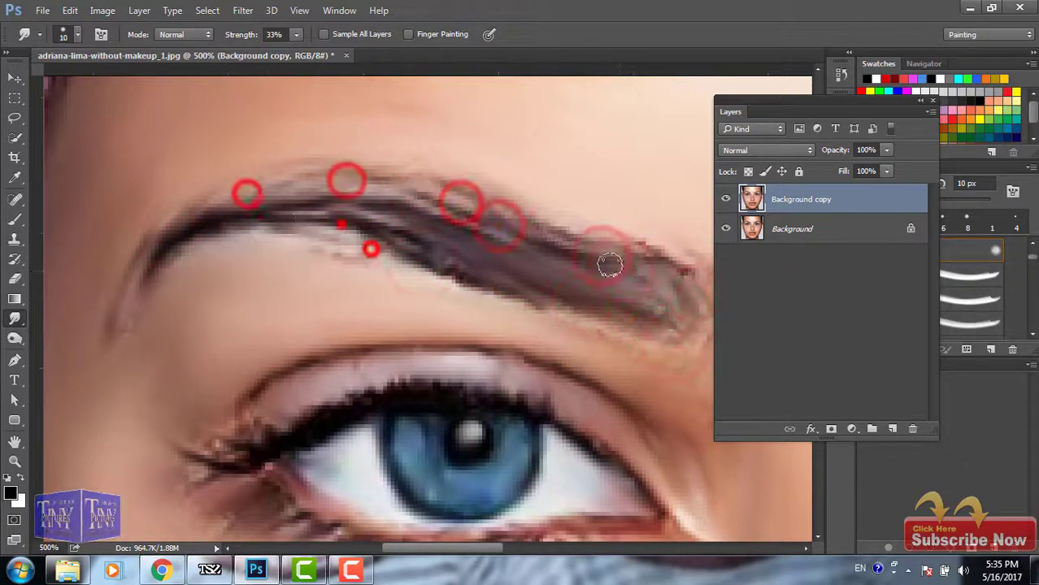
mouse_move(371, 248)
mouse_down()
mouse_move(683, 265)
mouse_move(691, 350)
mouse_up()
mouse_move(691, 244)
mouse_down()
mouse_move(622, 260)
mouse_move(244, 186)
mouse_up()
drag(273, 218, 367, 288)
mouse_move(280, 268)
mouse_down()
mouse_move(236, 235)
mouse_move(216, 235)
mouse_up()
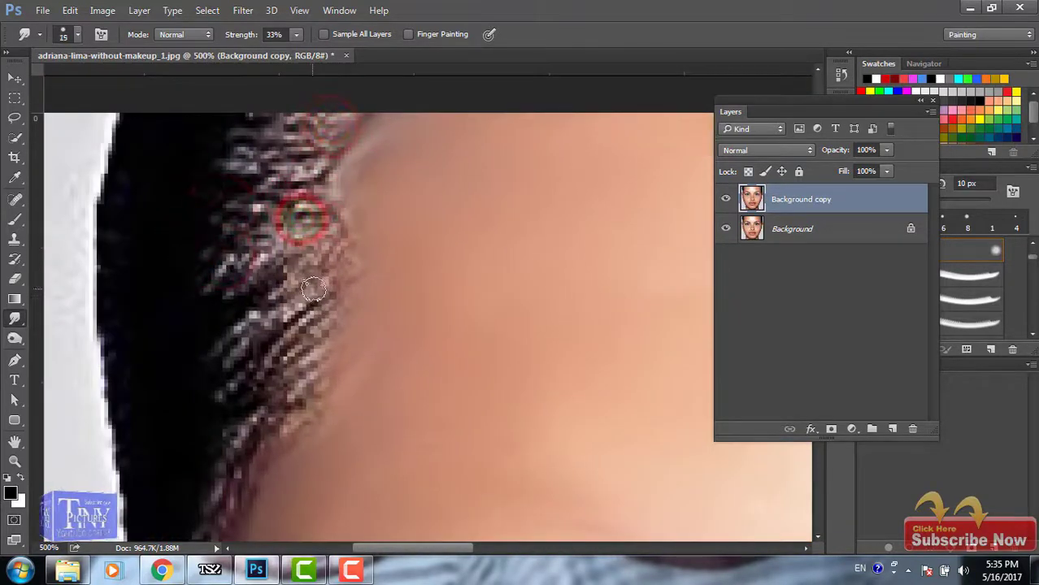
Step: Smudge the hairline strands and dark hair edge by the temple into the skin
mouse_move(307, 272)
mouse_down()
mouse_move(318, 159)
mouse_move(250, 413)
mouse_move(232, 440)
mouse_up()
drag(336, 162, 158, 348)
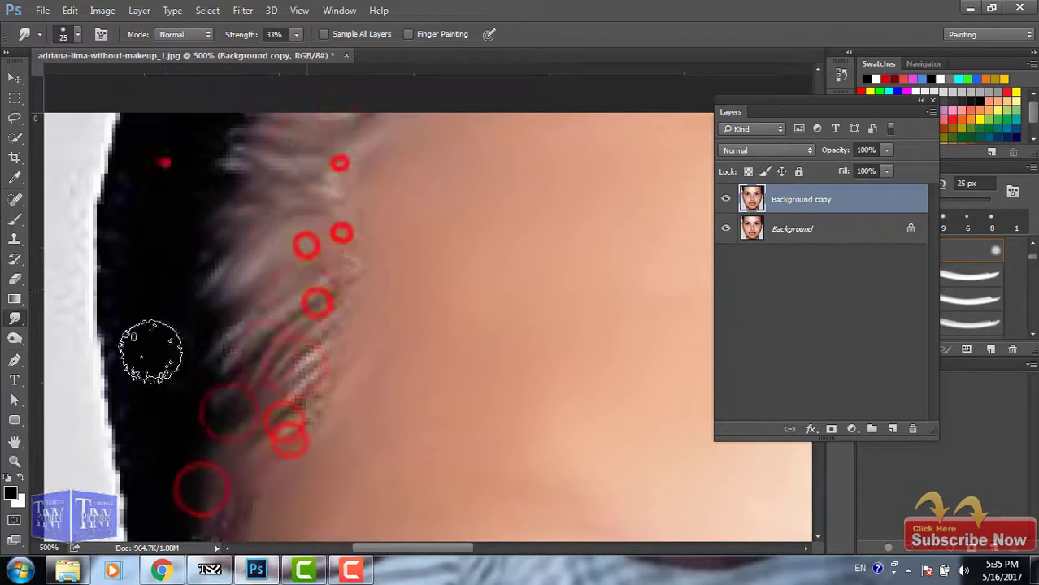
drag(104, 454, 111, 183)
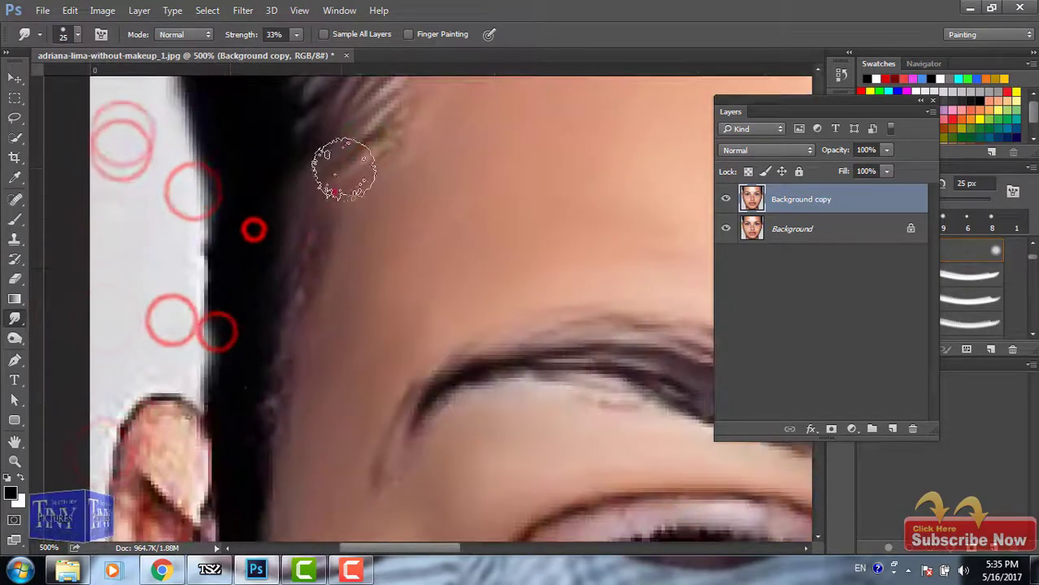
drag(337, 163, 244, 302)
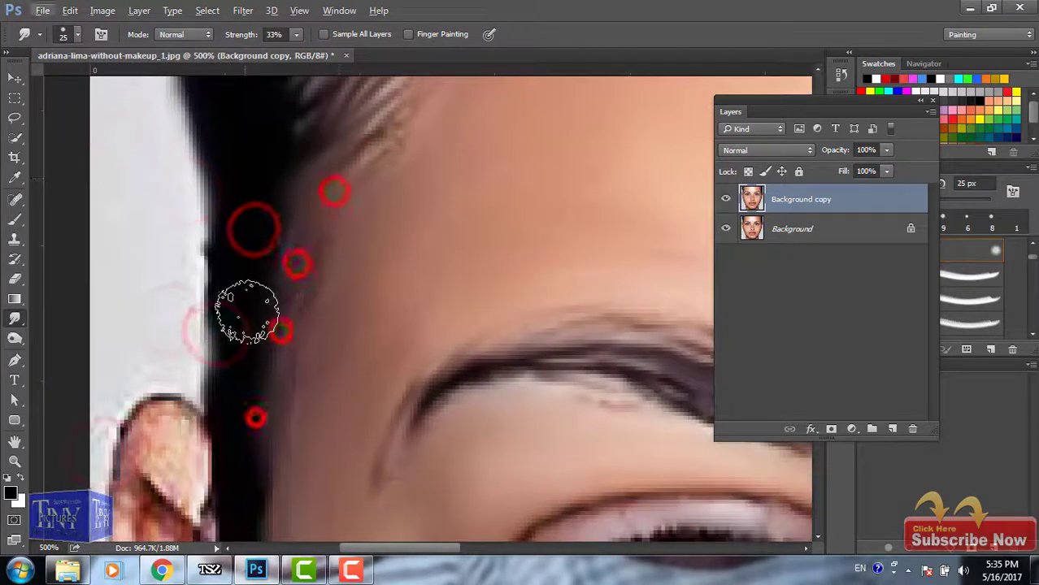
Step: Smooth the ear tip and outer ear edge with a smaller brush
key(bracketleft)
key(bracketleft)
key(bracketleft)
drag(255, 395, 204, 344)
drag(209, 297, 251, 308)
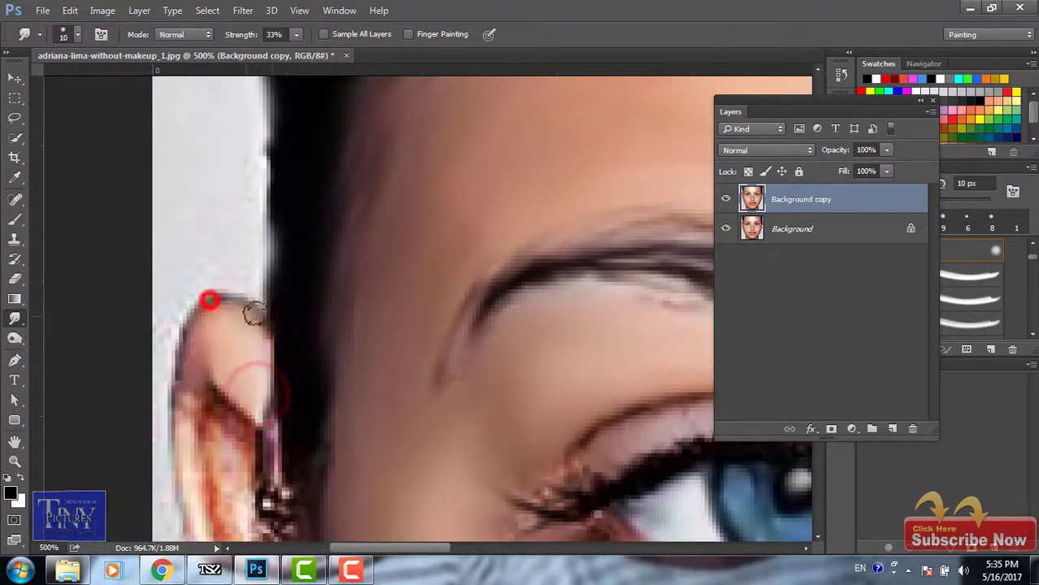
mouse_move(220, 400)
mouse_down()
mouse_move(232, 496)
mouse_move(255, 260)
mouse_move(278, 417)
mouse_move(329, 417)
mouse_move(278, 255)
mouse_up()
mouse_move(337, 413)
mouse_down()
mouse_move(366, 239)
mouse_move(349, 281)
mouse_move(369, 236)
mouse_up()
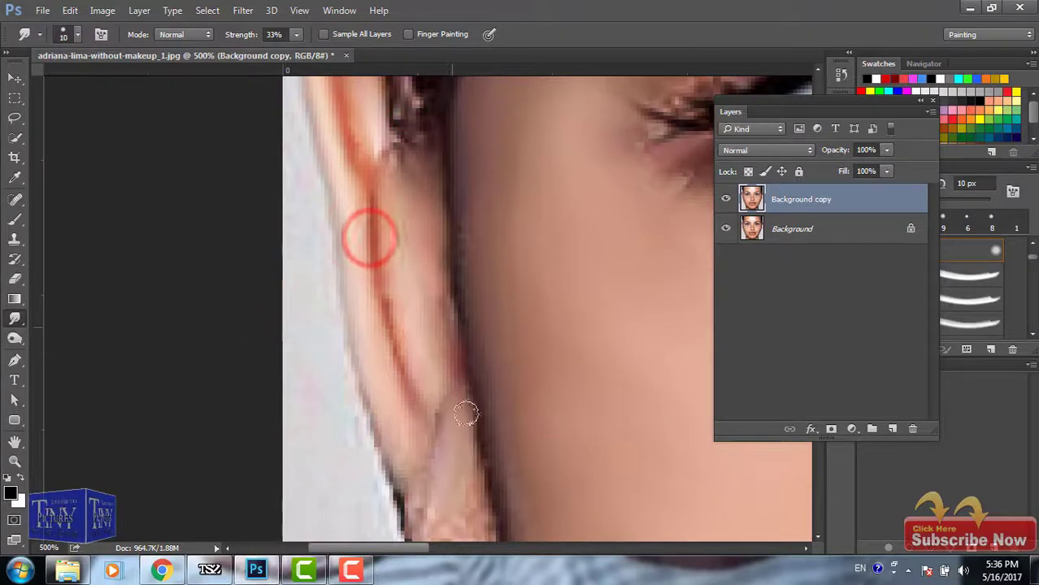
mouse_move(417, 431)
mouse_down()
mouse_move(395, 278)
mouse_move(362, 236)
mouse_move(471, 261)
mouse_move(348, 232)
mouse_up()
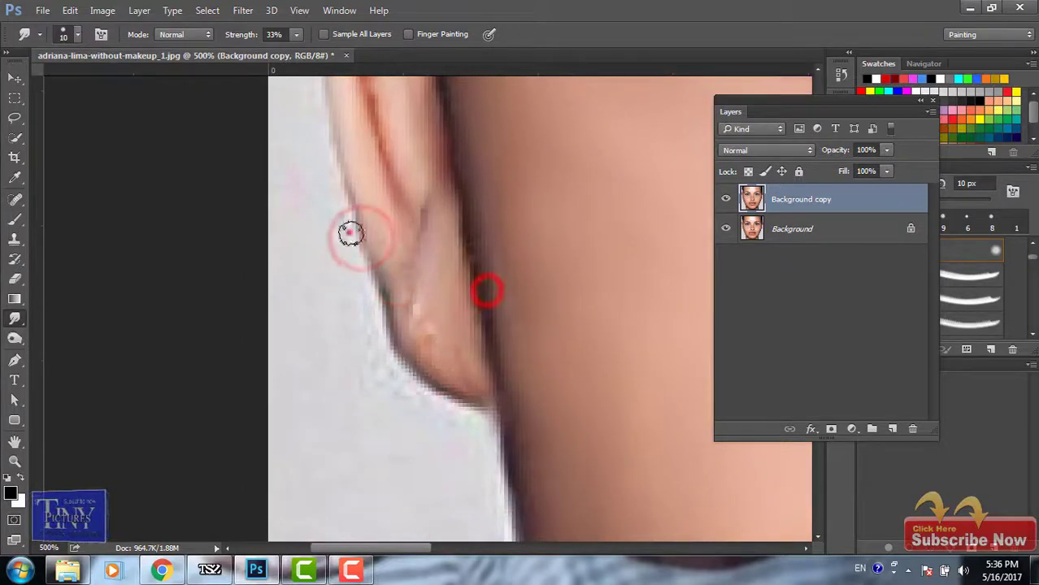
mouse_move(399, 355)
mouse_down()
mouse_move(507, 470)
mouse_move(449, 318)
mouse_up()
Step: Smooth the grainy neck texture and shadow with a 25 px brush
drag(509, 364, 473, 150)
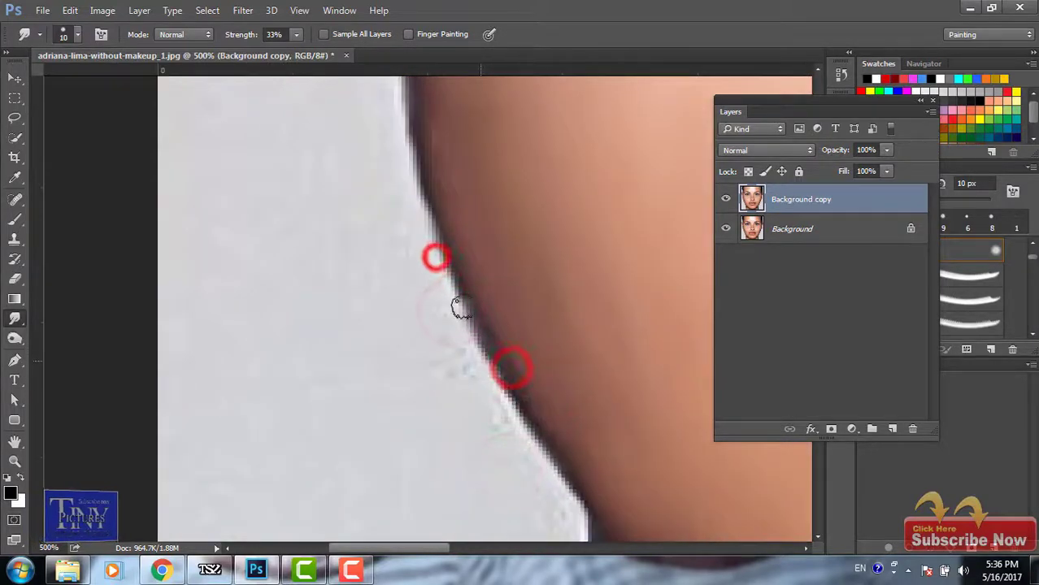
mouse_move(462, 304)
mouse_down()
mouse_move(538, 268)
mouse_move(342, 248)
mouse_up()
key(bracketright)
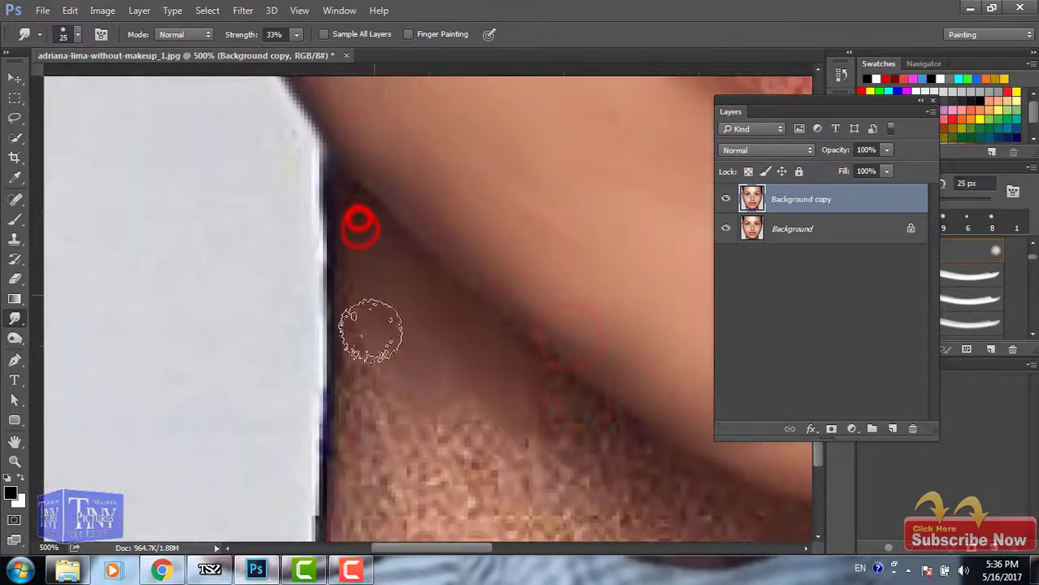
drag(375, 383, 304, 262)
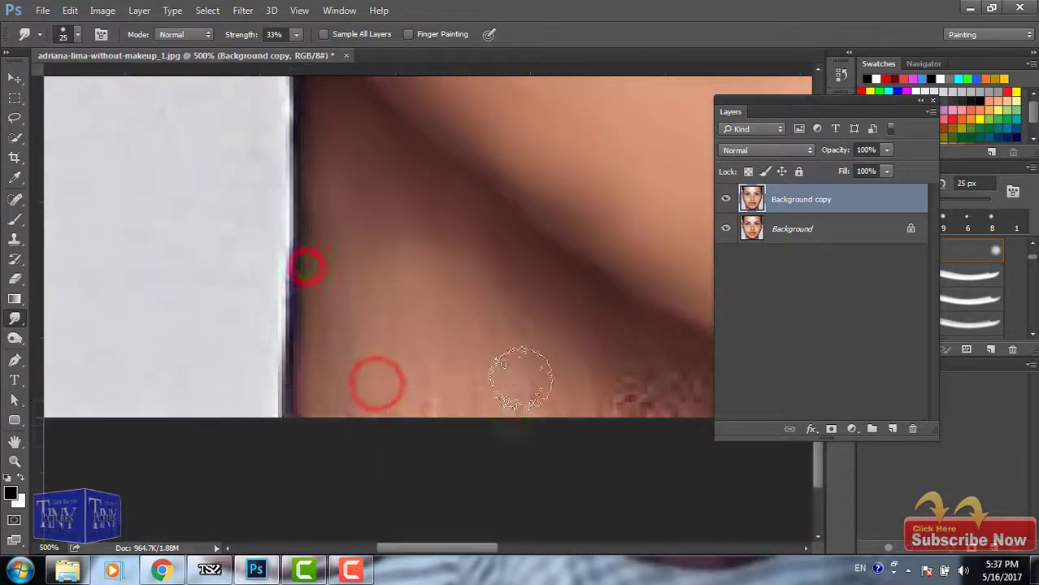
drag(532, 350, 271, 313)
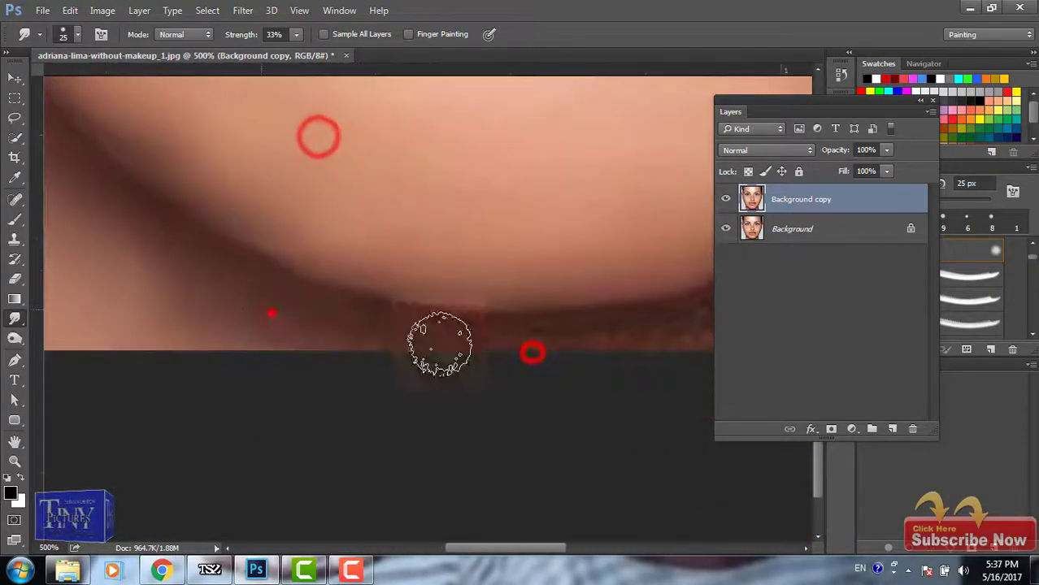
drag(530, 291, 387, 323)
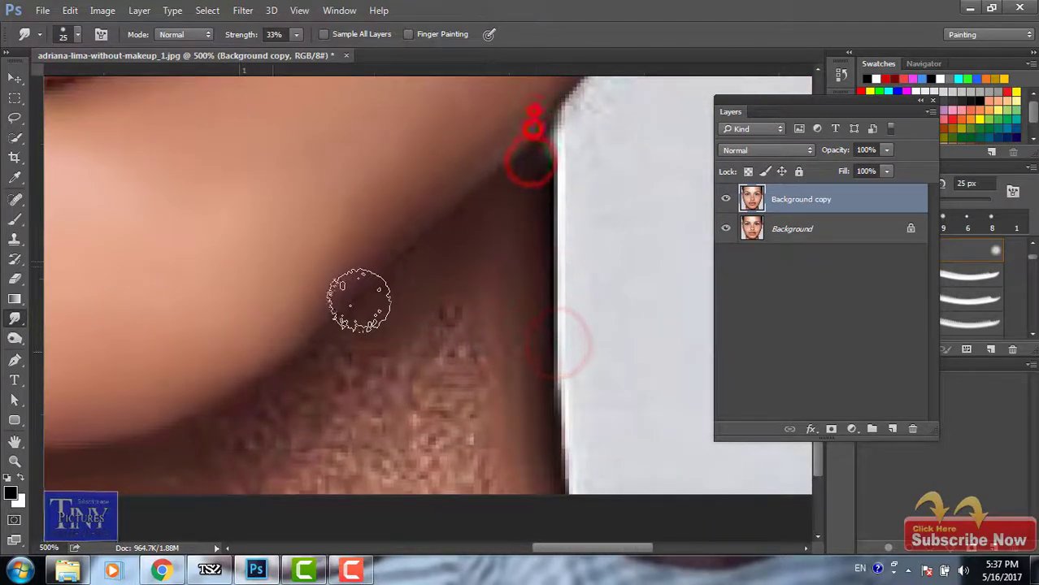
drag(370, 435, 406, 487)
mouse_move(471, 260)
mouse_down()
mouse_move(429, 313)
mouse_move(306, 417)
mouse_move(174, 492)
mouse_up()
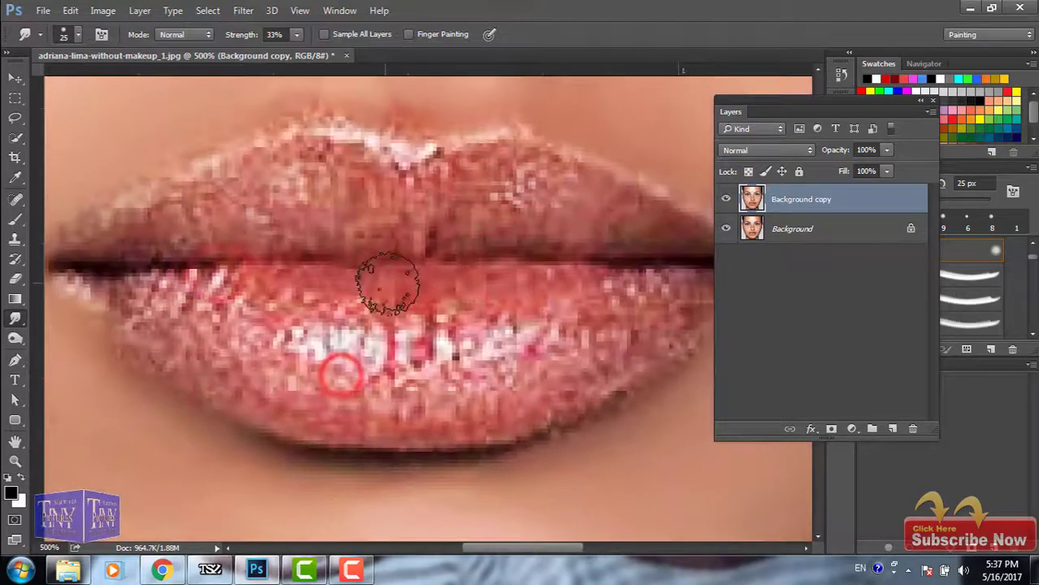
Step: Smudge the lip seam and the lower lip texture with 9–15 px brushes
key([)
key([)
drag(387, 285, 429, 265)
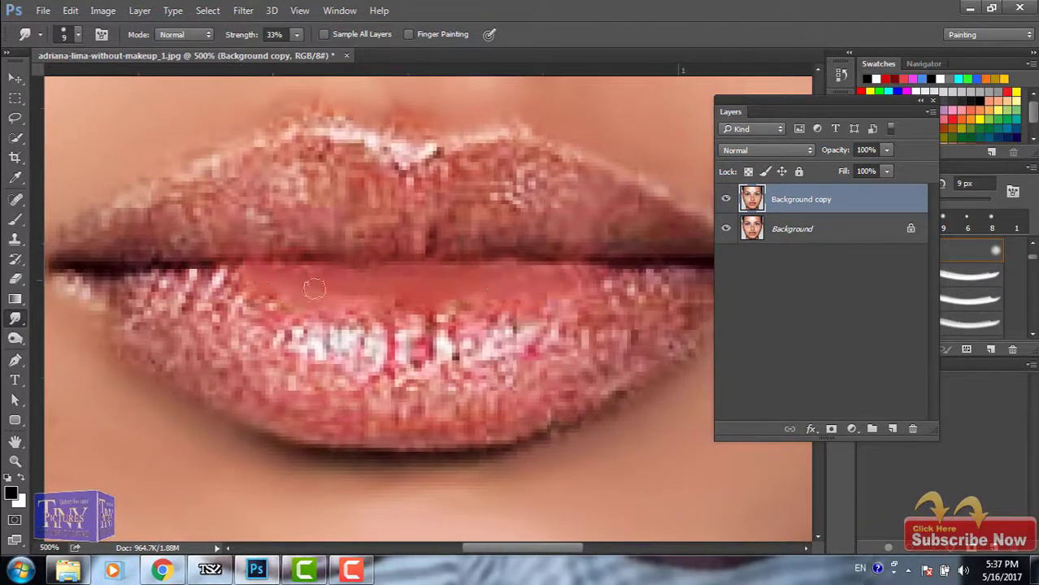
mouse_move(304, 336)
mouse_down()
mouse_move(455, 343)
mouse_move(234, 274)
mouse_up()
key(])
key(])
click(323, 130)
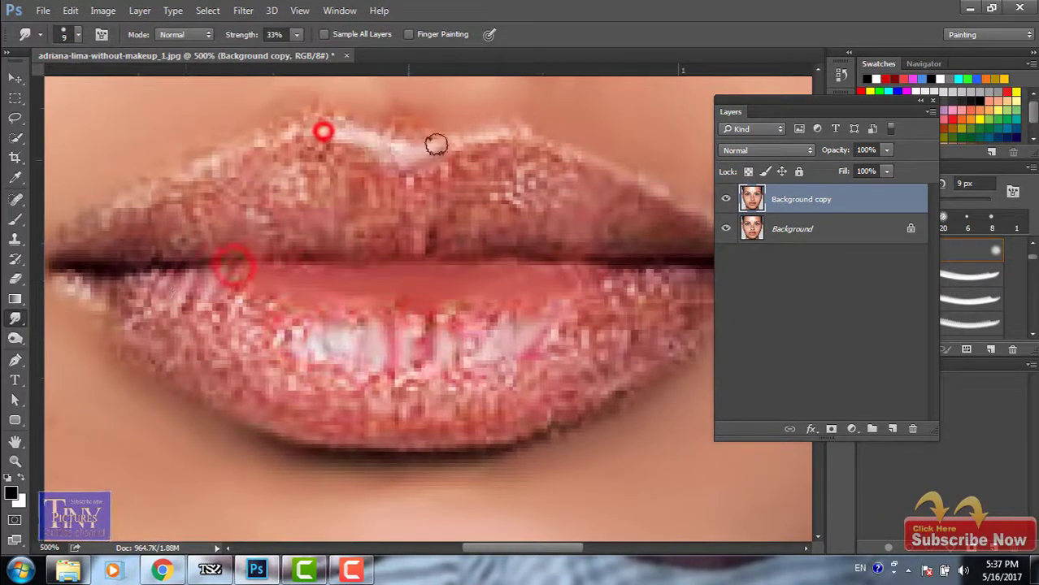
drag(626, 321, 597, 375)
click(552, 372)
drag(740, 112, 832, 120)
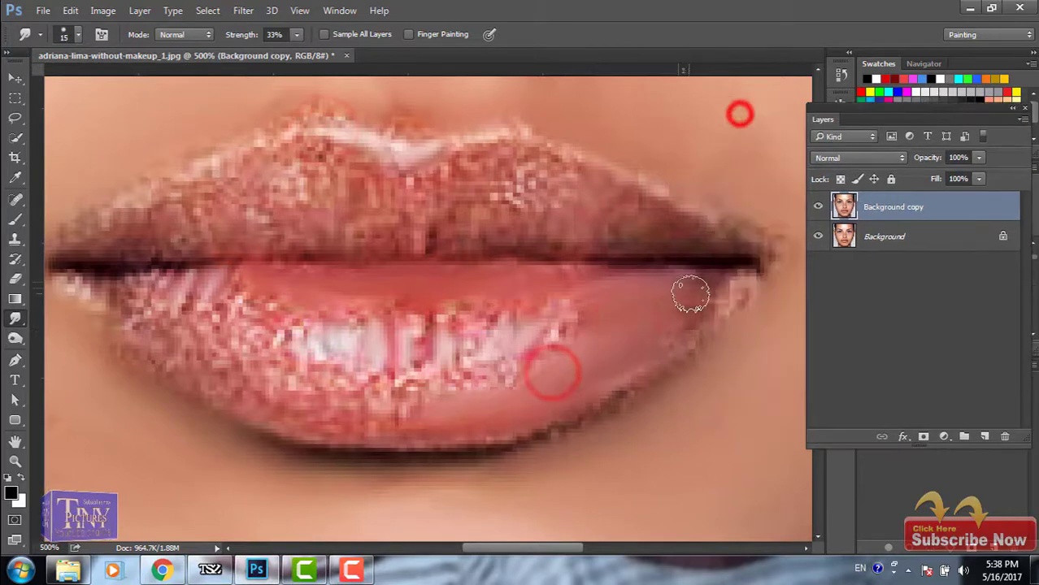
Step: Smudge the right lip corner and the bottom and left side of the lower lip at 10 px
key([)
key([)
key([)
drag(718, 286, 719, 309)
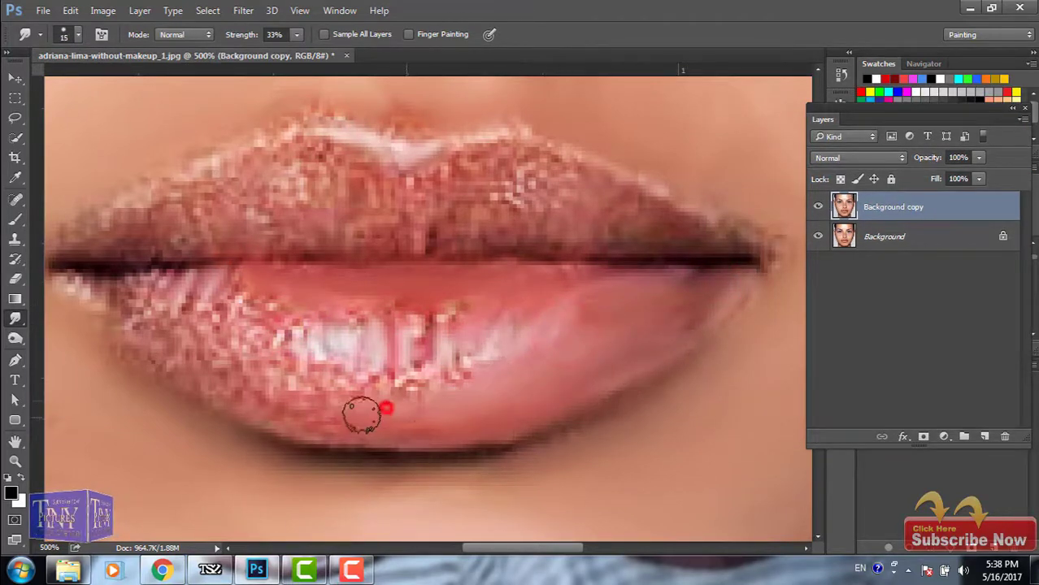
drag(361, 416, 383, 405)
key([)
mouse_move(132, 313)
mouse_down()
mouse_move(144, 348)
mouse_move(139, 290)
mouse_move(231, 306)
mouse_move(174, 318)
mouse_move(278, 378)
mouse_move(356, 337)
mouse_up()
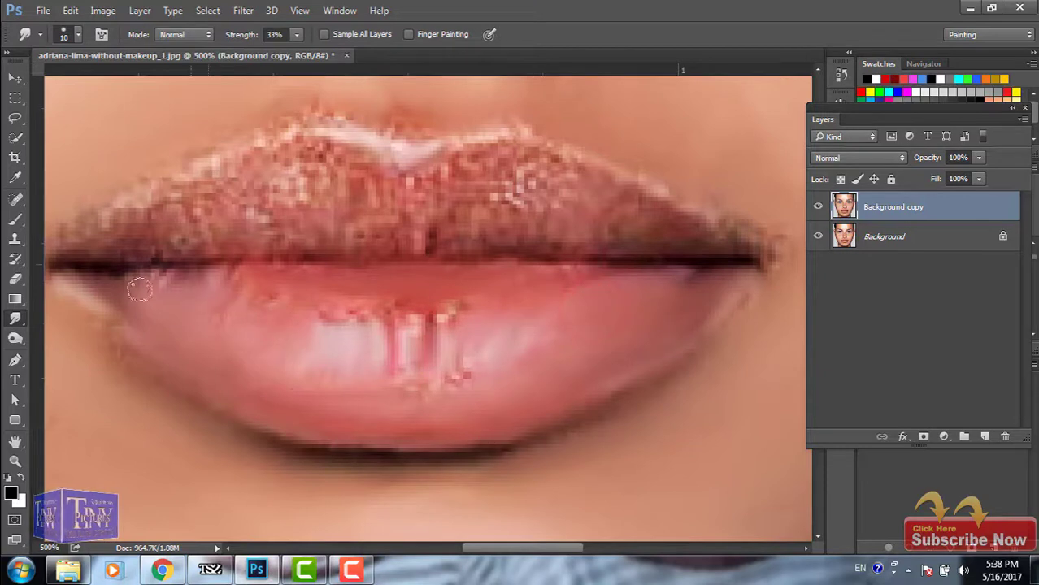
mouse_move(304, 412)
mouse_down()
mouse_move(283, 318)
mouse_move(361, 310)
mouse_up()
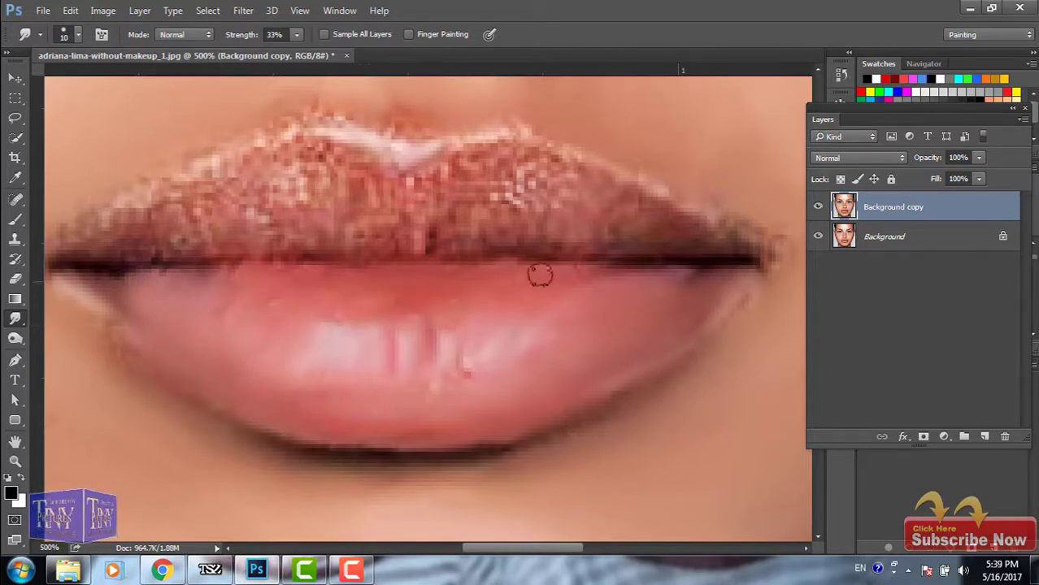
Step: Smudge the middle and edges of the upper lip at 9–15 px, checking both mouth corners
mouse_move(520, 173)
mouse_down()
mouse_move(274, 207)
mouse_move(591, 216)
mouse_move(510, 207)
mouse_up()
key(])
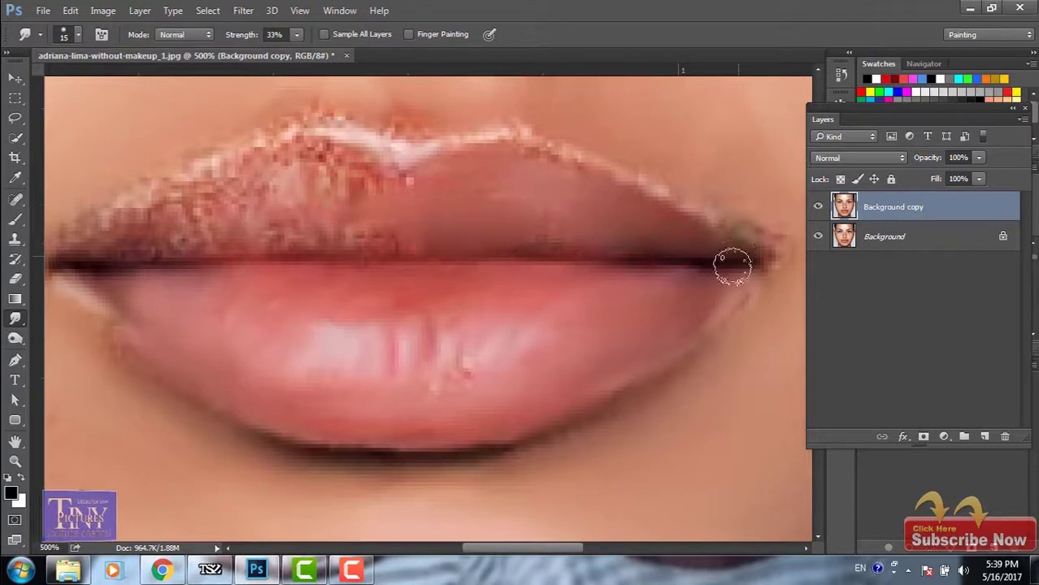
drag(677, 209, 655, 199)
key([)
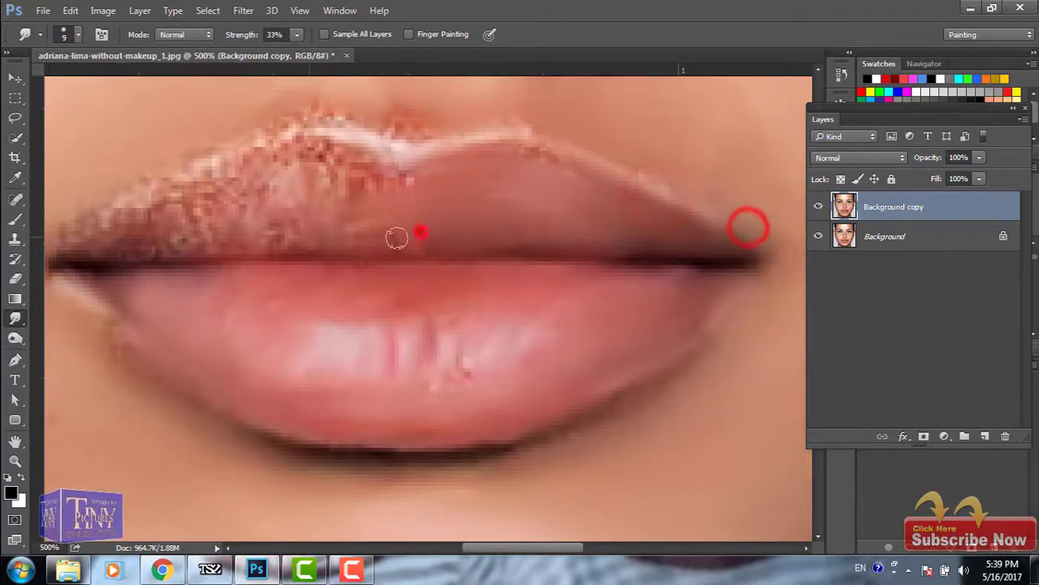
mouse_move(397, 237)
mouse_down()
mouse_move(330, 211)
mouse_move(447, 293)
mouse_up()
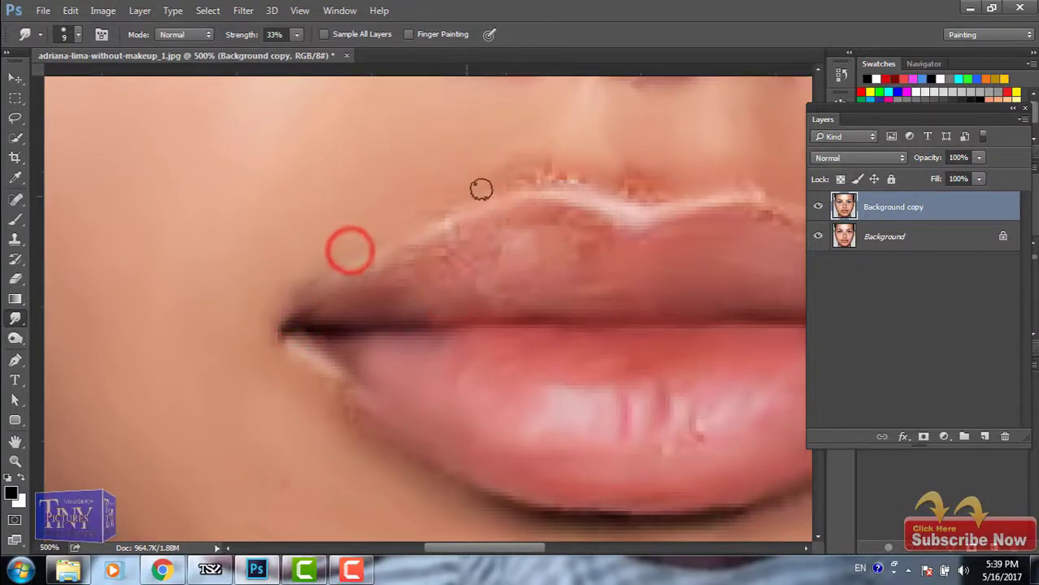
drag(487, 241, 535, 274)
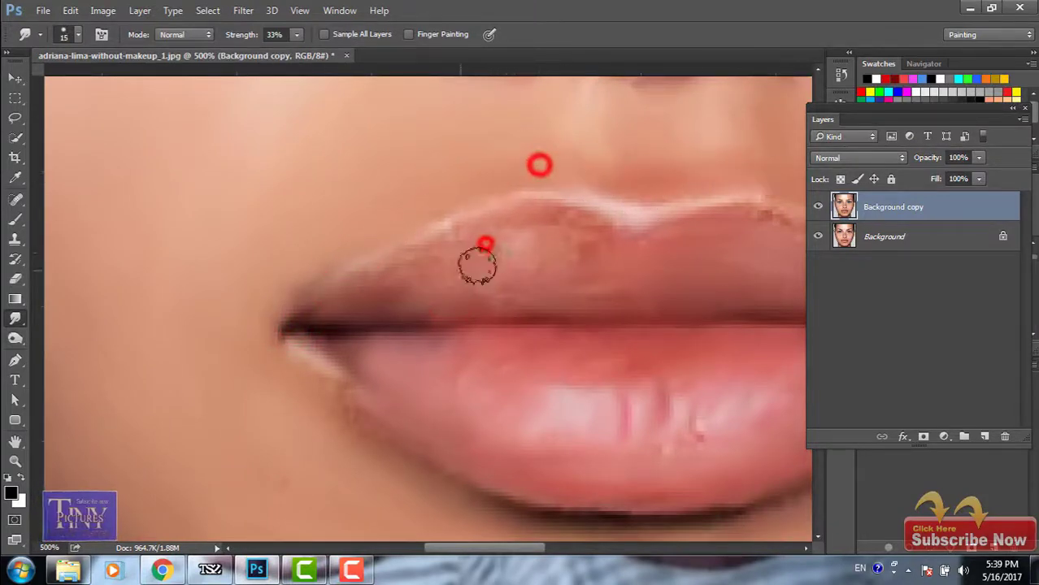
drag(647, 268, 398, 231)
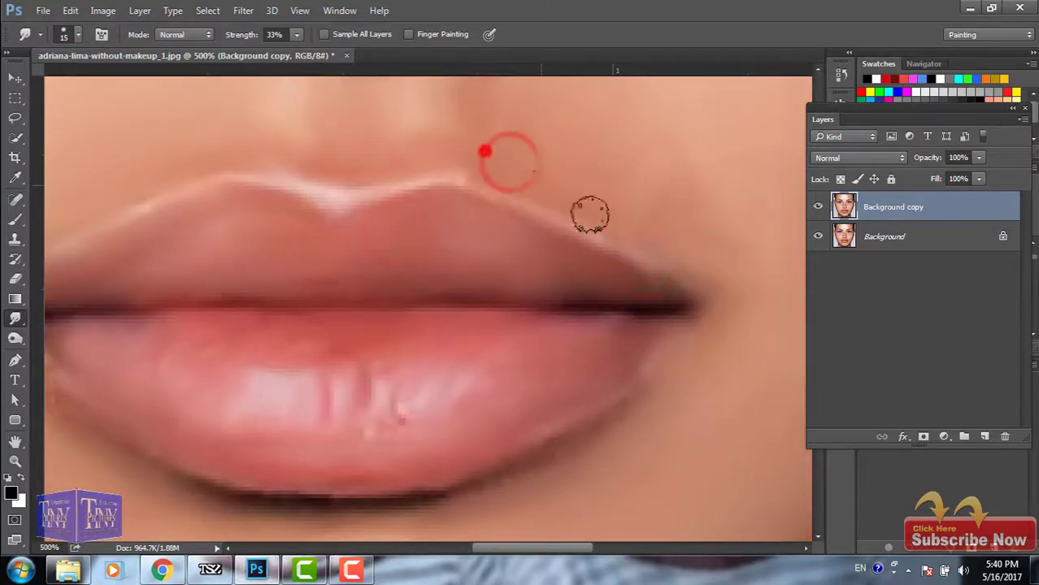
drag(48, 370, 326, 295)
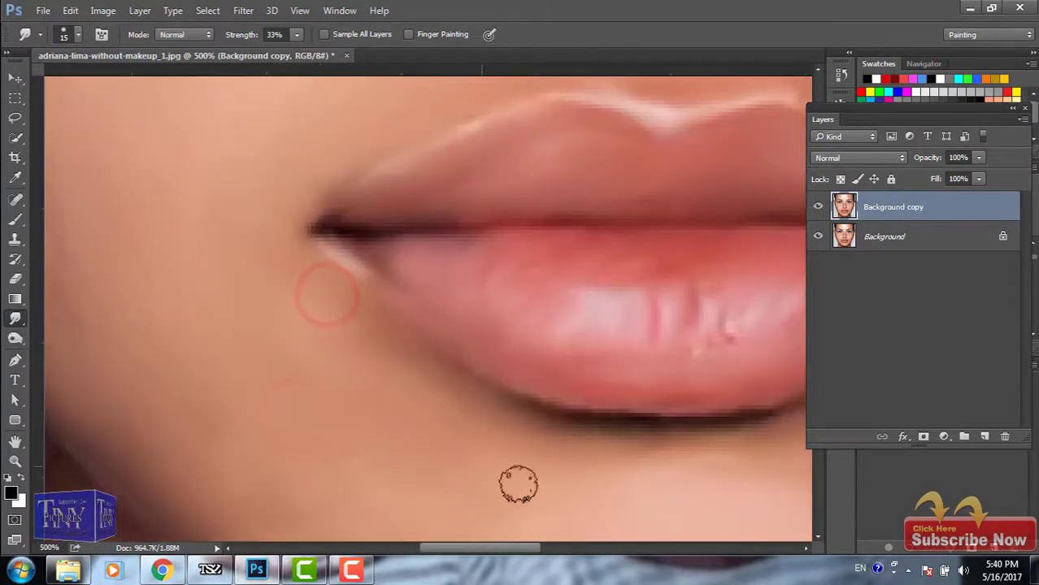
drag(515, 482, 295, 522)
click(675, 212)
Step: Fit the face on screen with Ctrl+0 and smudge the top-right hairline
drag(531, 141, 448, 231)
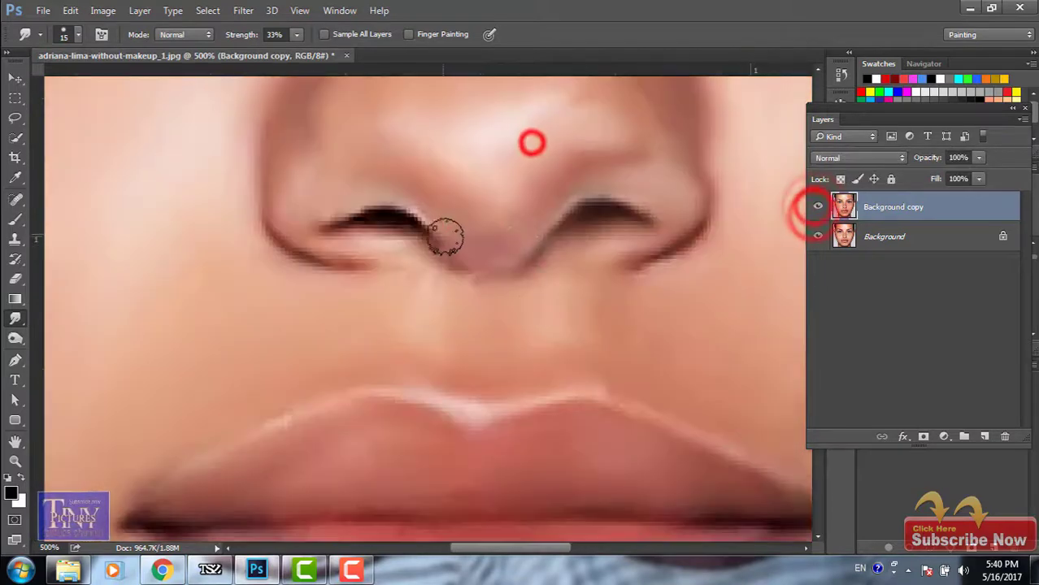
drag(557, 213, 566, 353)
drag(536, 228, 376, 300)
key(ctrl+0)
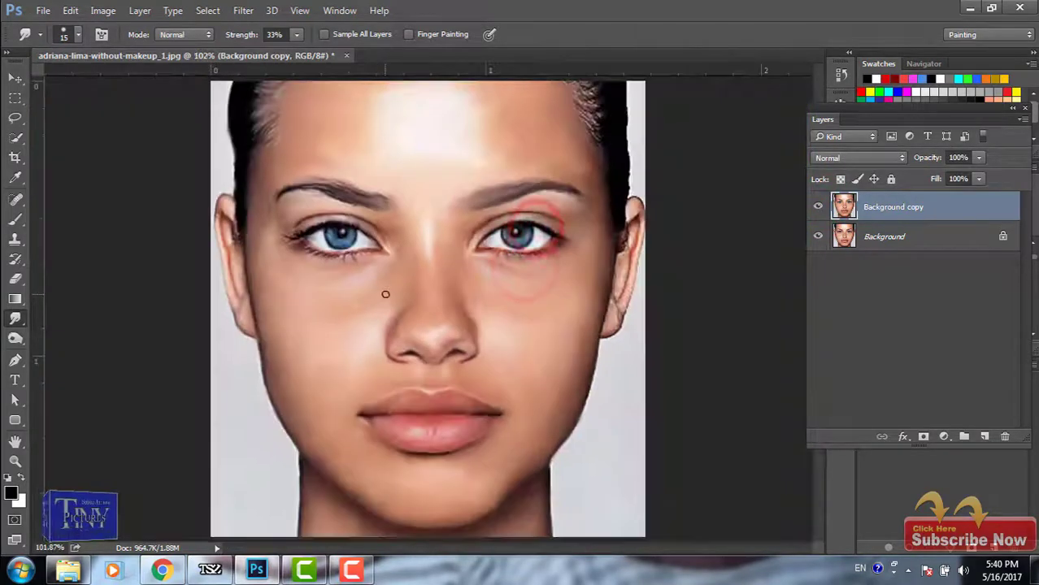
scroll(393, 284, up, 5)
drag(641, 155, 474, 156)
drag(480, 281, 526, 361)
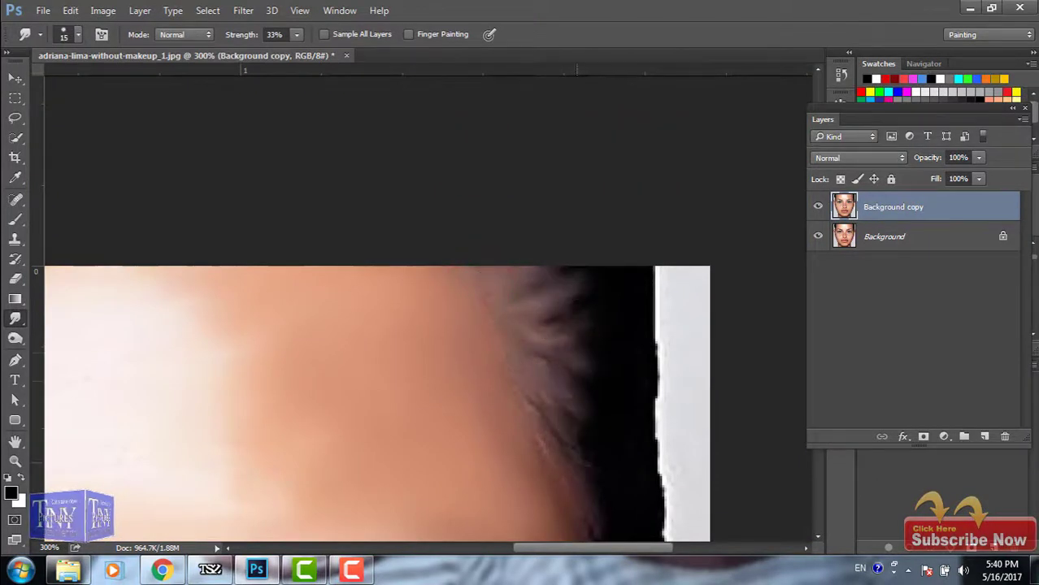
scroll(538, 383, down, 5)
Step: Smudge the ear edge and the lower ear lobe smooth
drag(566, 307, 557, 396)
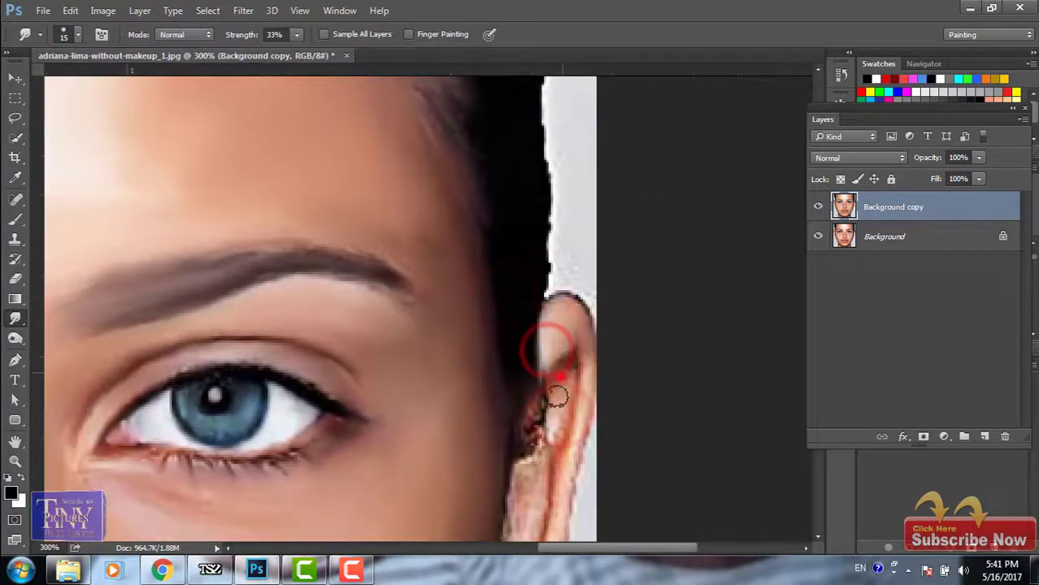
scroll(560, 374, down, 5)
drag(542, 260, 544, 391)
mouse_move(573, 317)
mouse_down()
mouse_move(513, 442)
mouse_move(525, 410)
mouse_move(519, 472)
mouse_move(538, 441)
mouse_up()
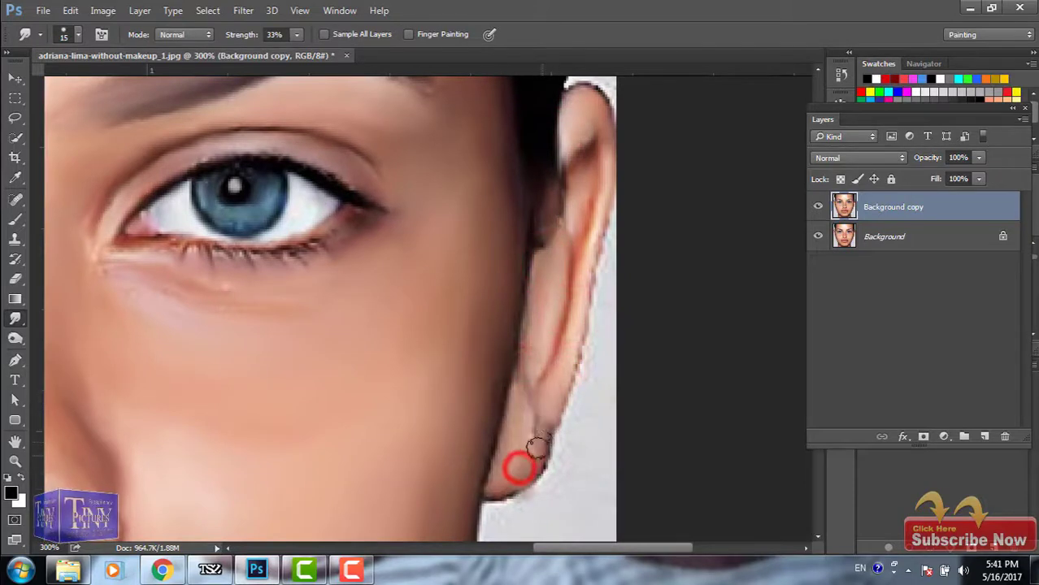
drag(521, 407, 500, 470)
drag(512, 351, 530, 240)
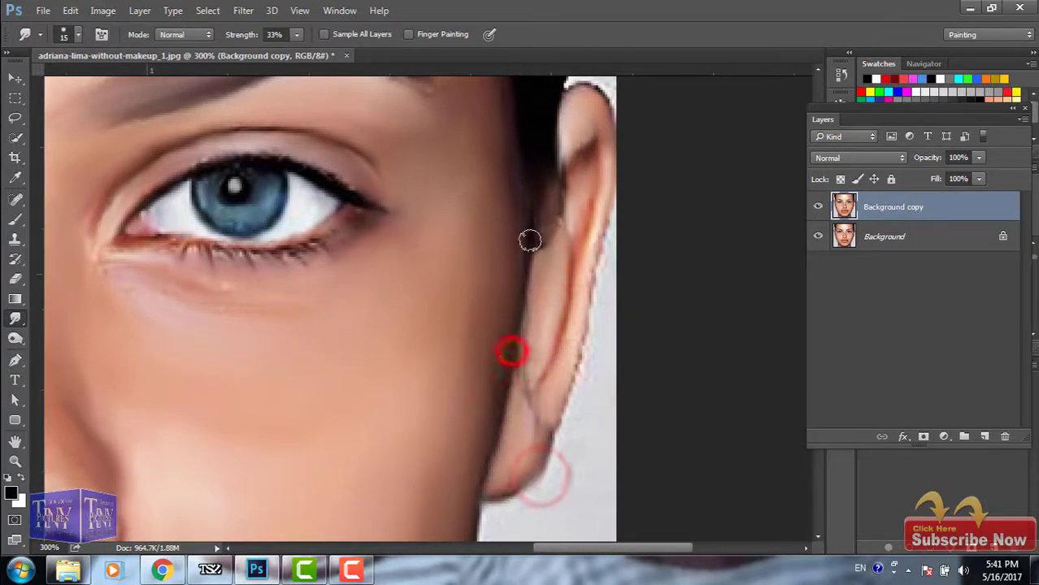
Step: Pan across the forehead, eye and cheek down to the lips and jaw
drag(591, 175, 564, 350)
drag(543, 149, 534, 348)
mouse_move(533, 116)
mouse_down()
mouse_move(533, 232)
mouse_move(582, 180)
mouse_move(569, 130)
mouse_move(606, 323)
mouse_up()
drag(490, 395, 378, 130)
drag(313, 289, 313, 243)
drag(242, 93, 265, 221)
drag(276, 283, 138, 156)
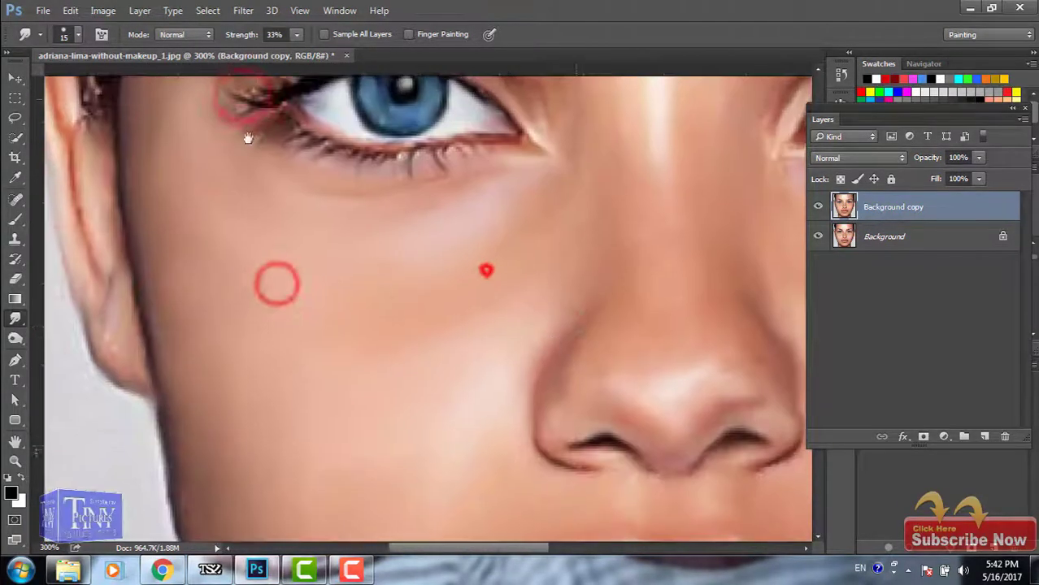
mouse_move(487, 269)
mouse_down()
mouse_move(209, 169)
mouse_move(373, 357)
mouse_move(438, 383)
mouse_up()
key(ctrl+0)
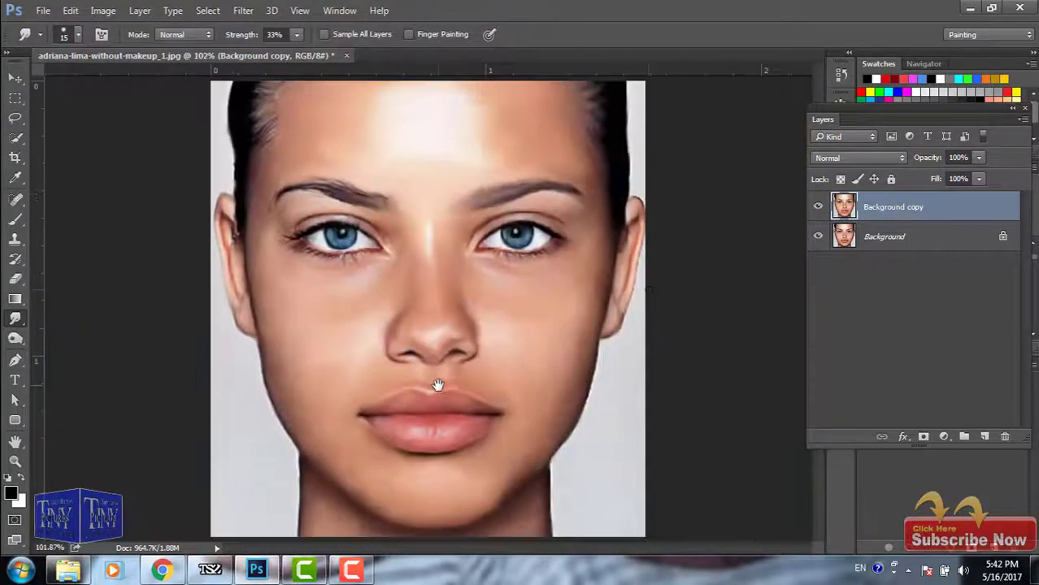
click(818, 209)
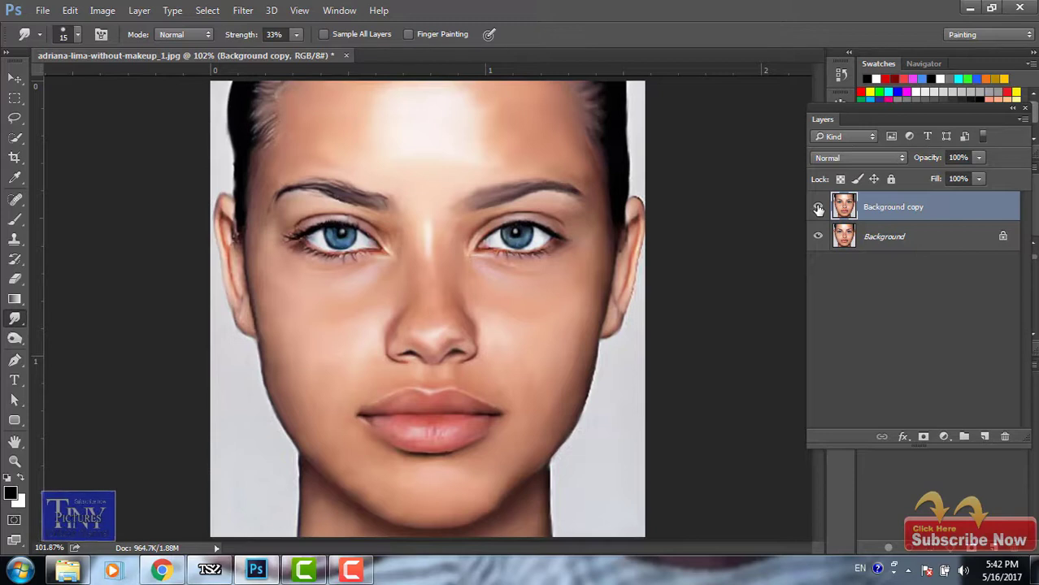
click(817, 209)
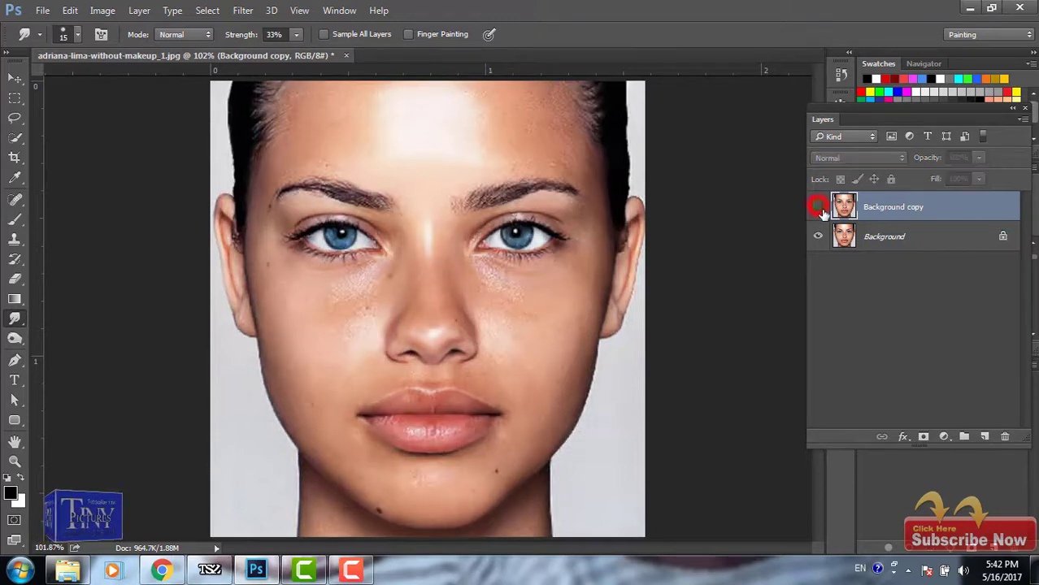
click(818, 209)
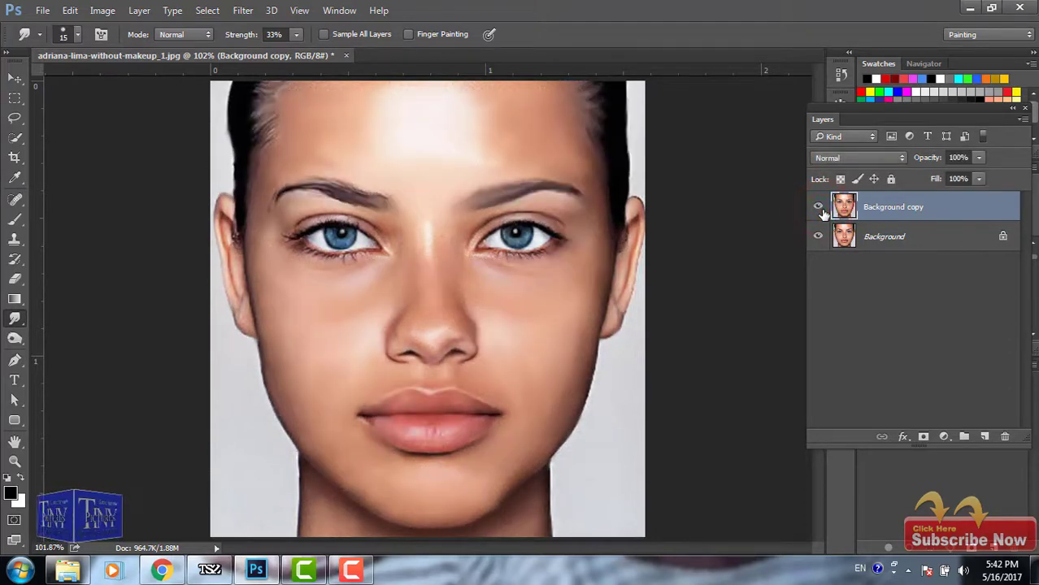
click(819, 209)
click(819, 209)
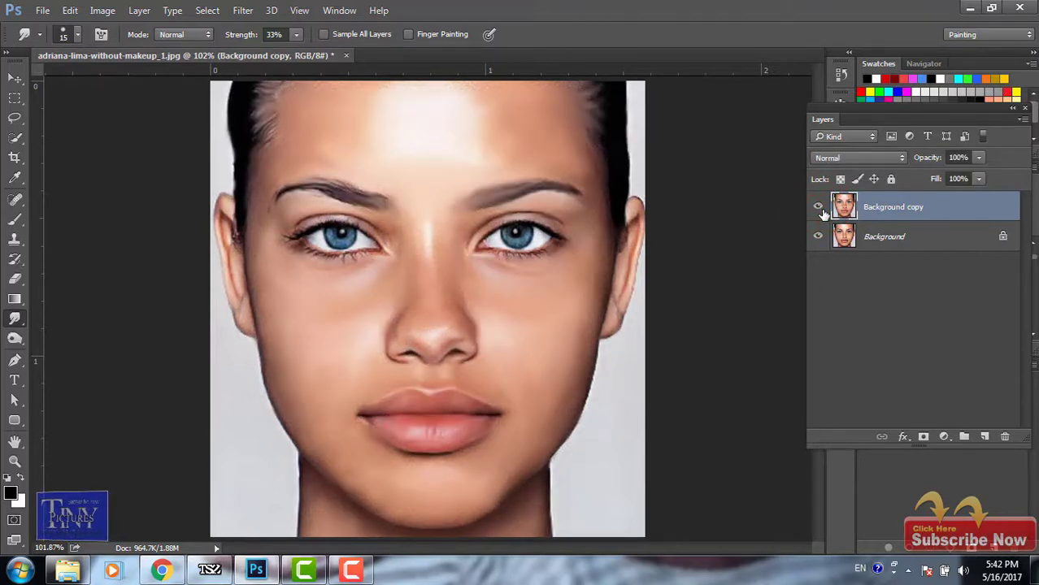
click(819, 209)
click(819, 209)
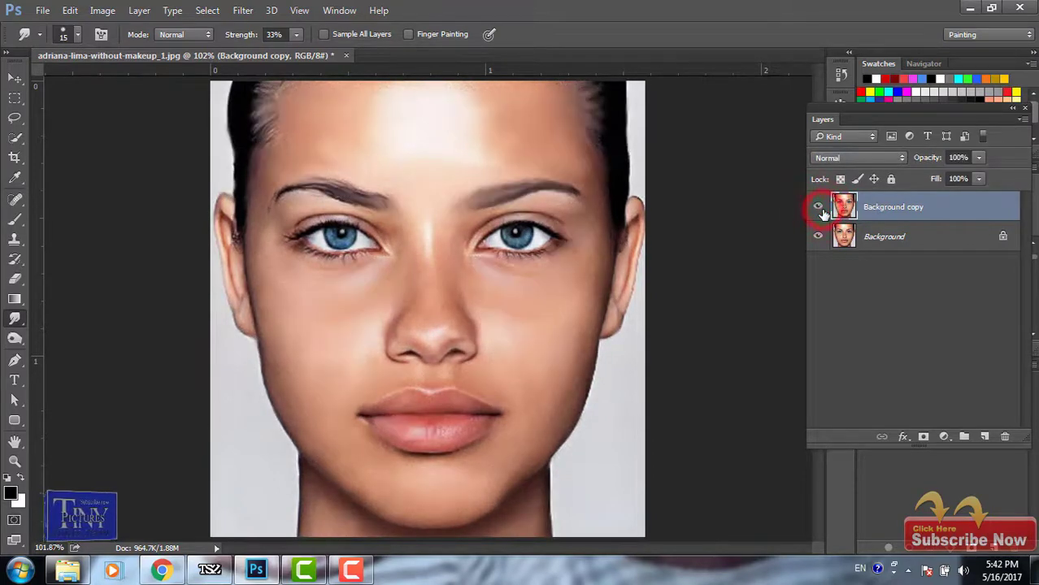
Step: Create Layer 1 above Background copy and fill it with 50% Gray via Edit > Fill
click(983, 438)
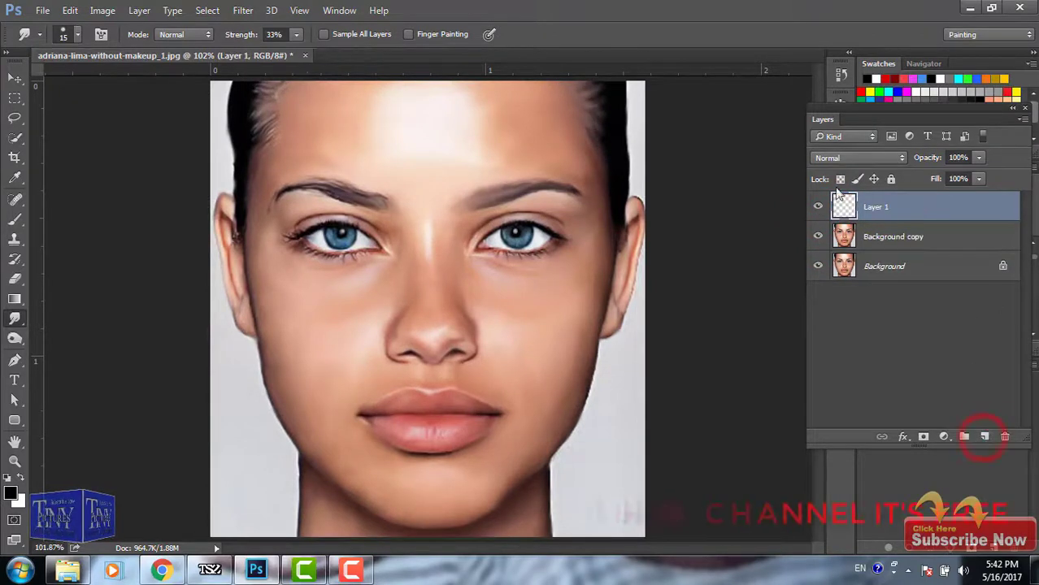
click(81, 13)
mouse_move(182, 553)
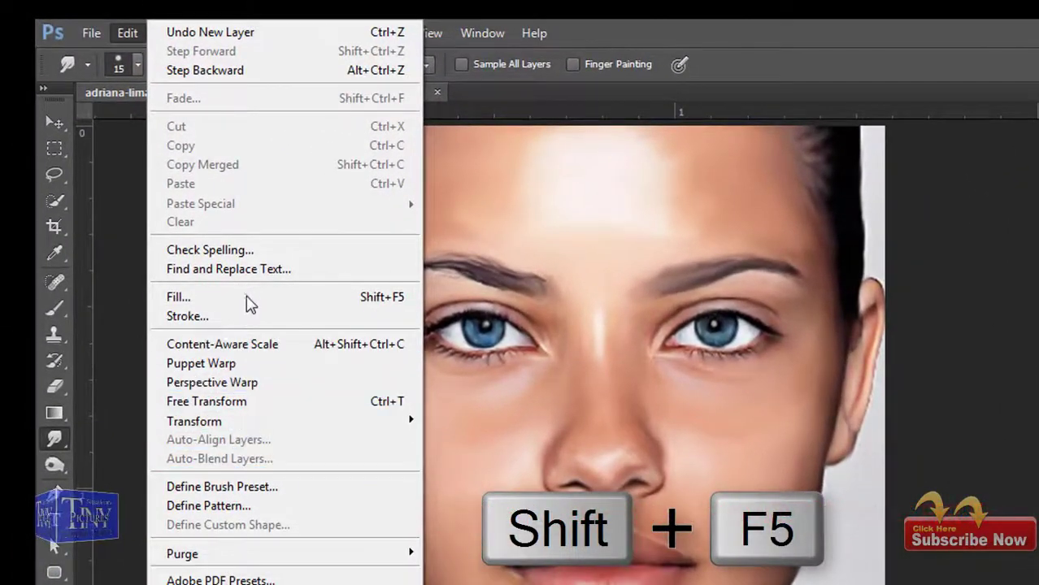
click(248, 297)
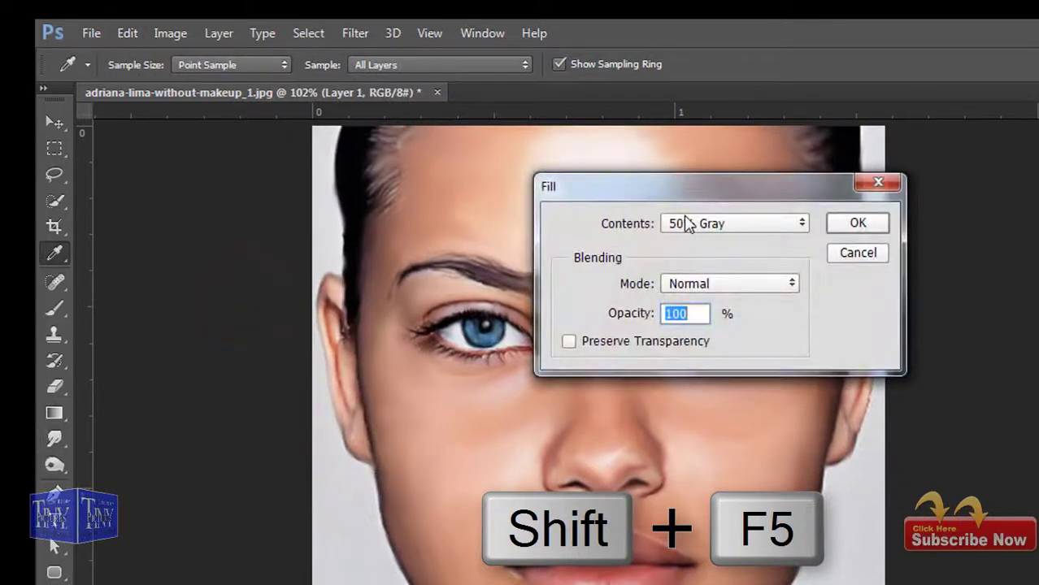
click(687, 224)
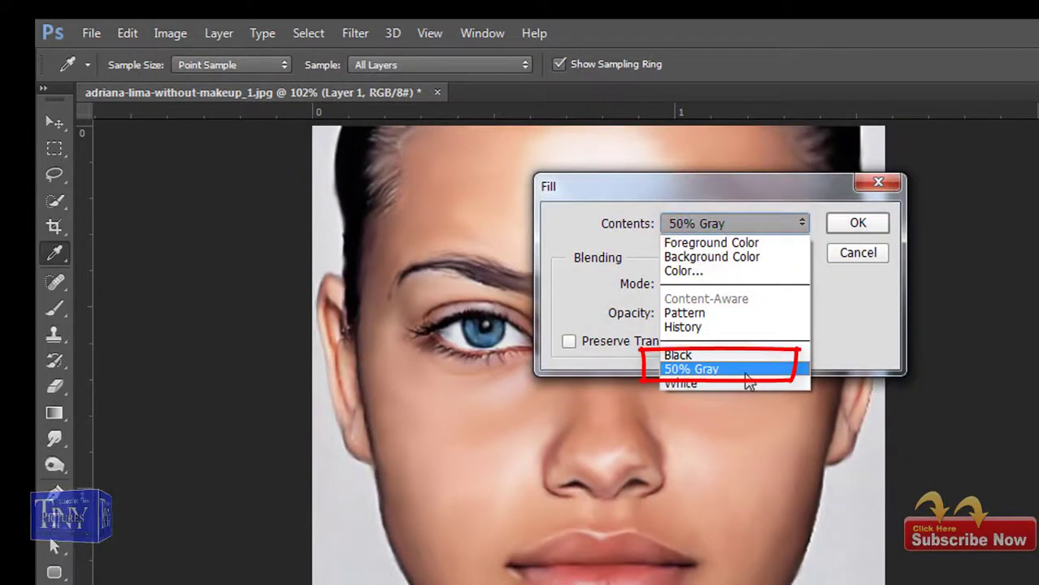
click(743, 372)
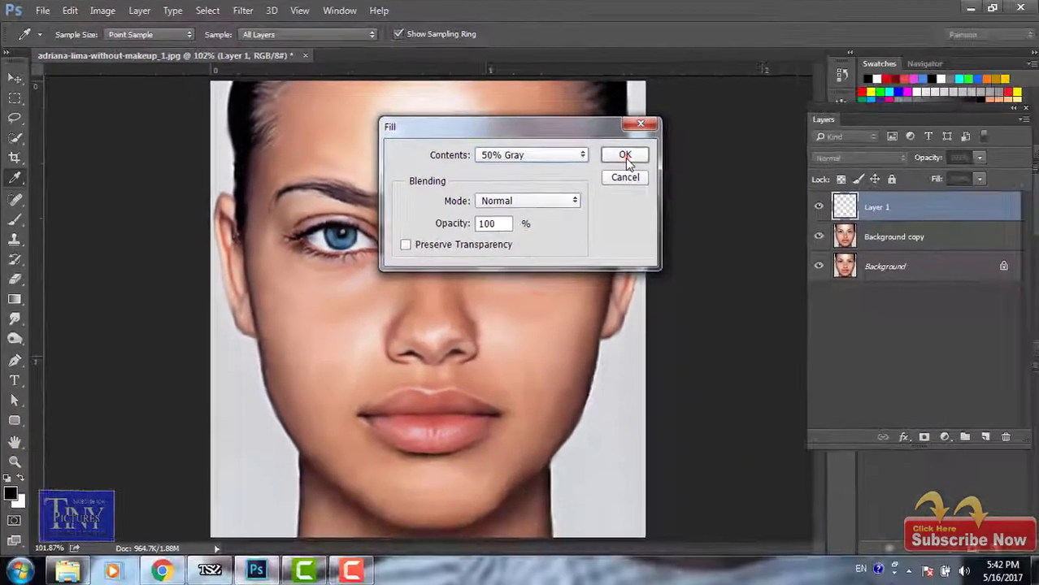
click(626, 159)
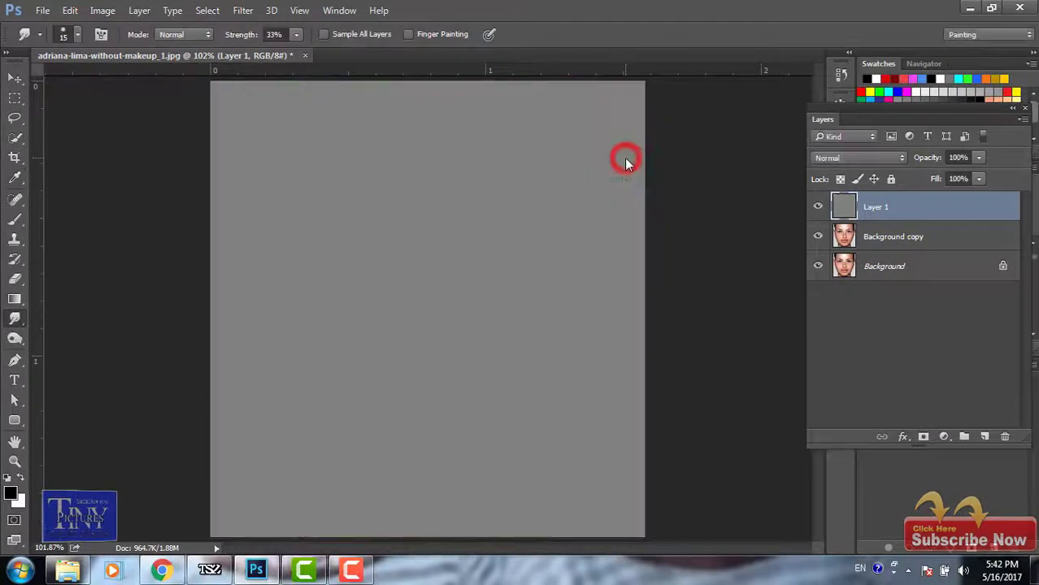
Step: Make gray Layer 1 a clipping mask on Background copy with Overlay blend mode
right_click(875, 207)
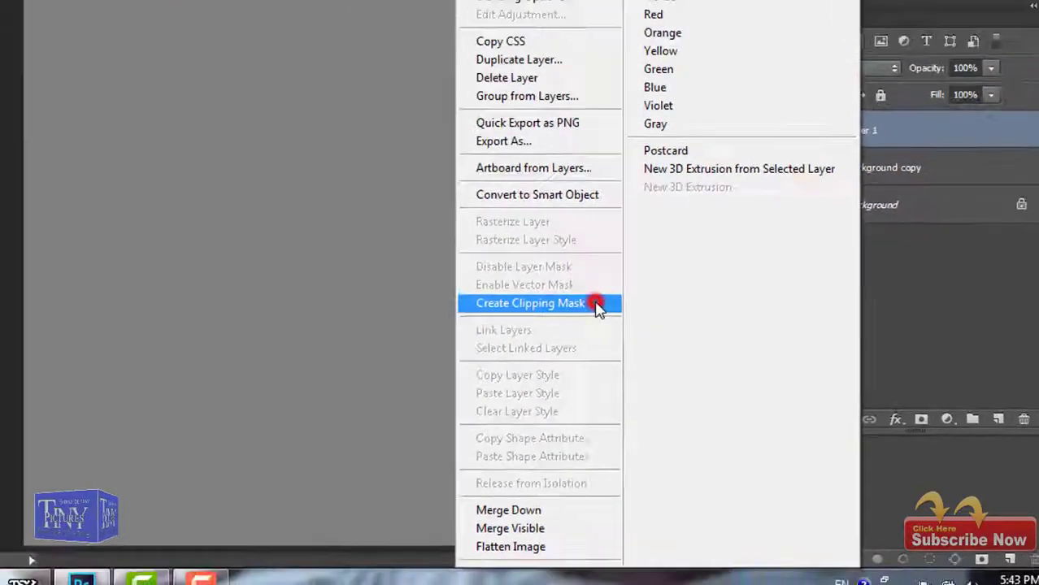
click(596, 304)
click(863, 158)
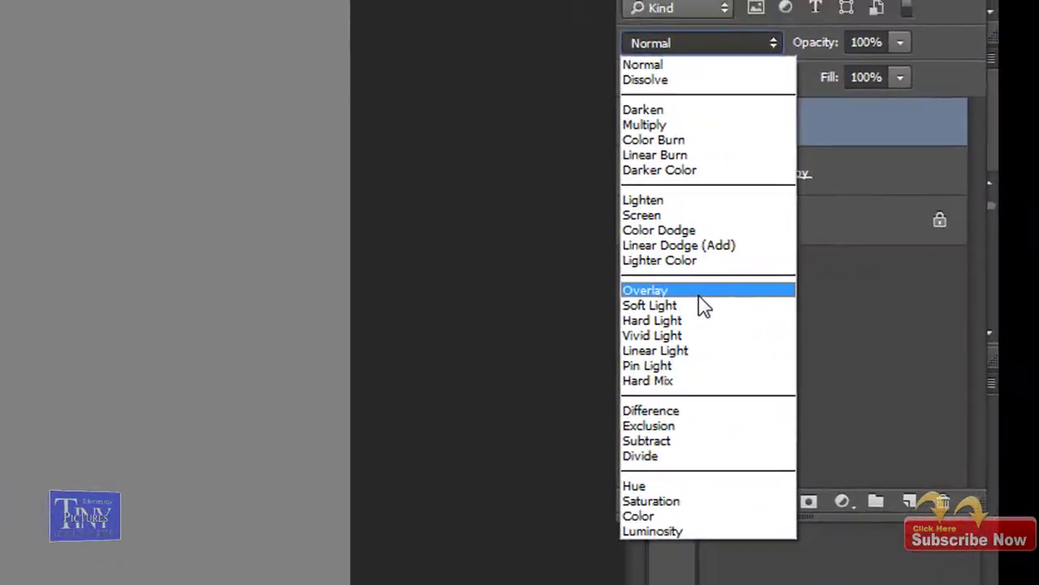
click(700, 294)
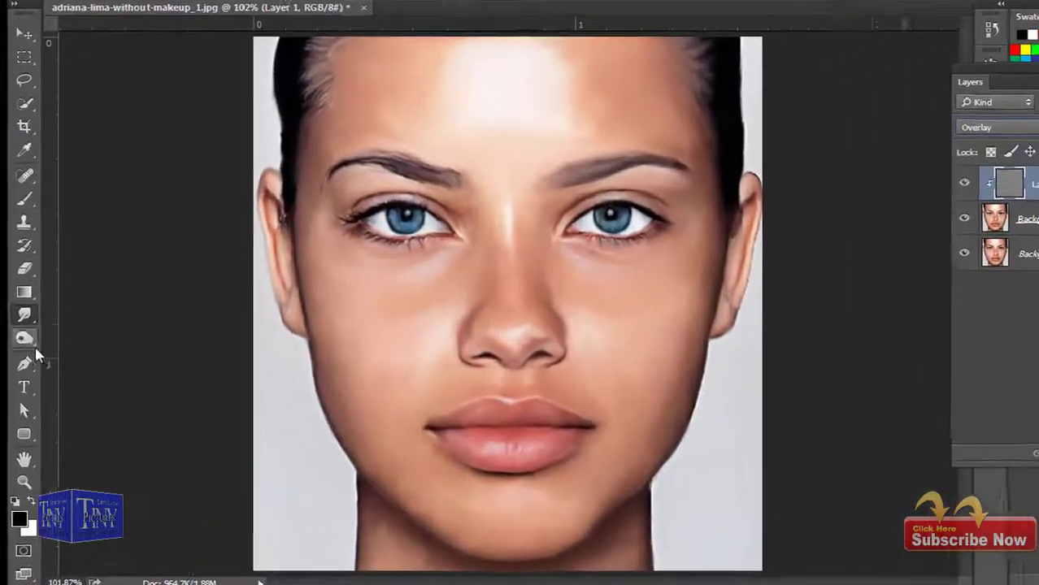
right_click(20, 345)
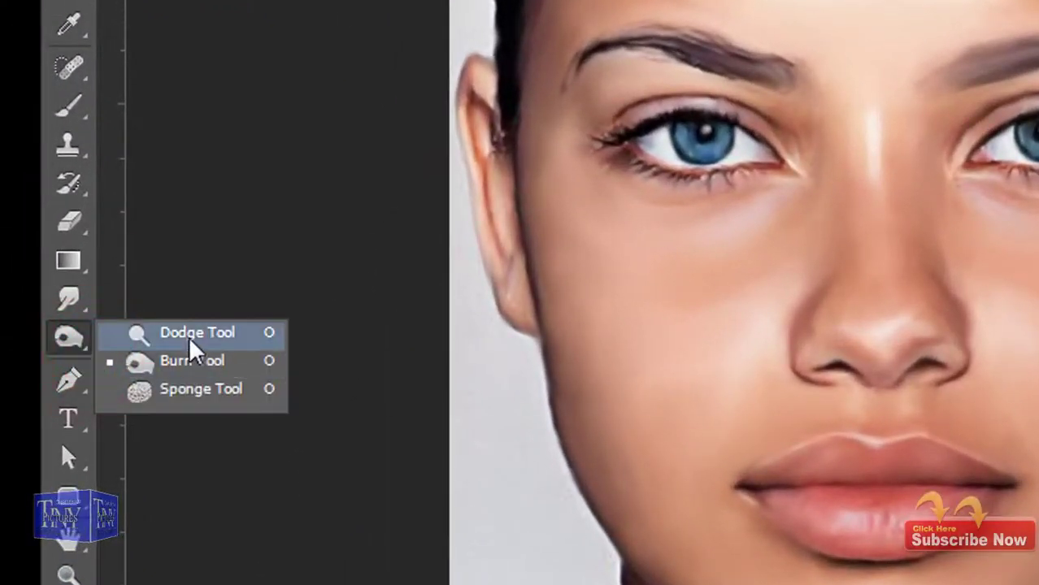
Step: Select the Dodge tool with a soft 0%-hardness round brush, Midtones, 63% exposure
click(241, 335)
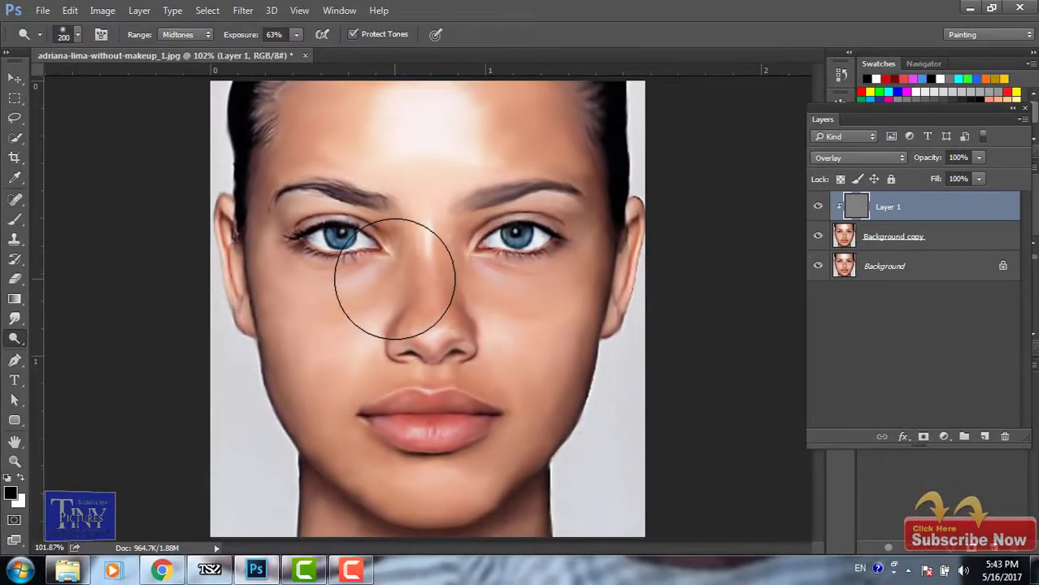
click(79, 34)
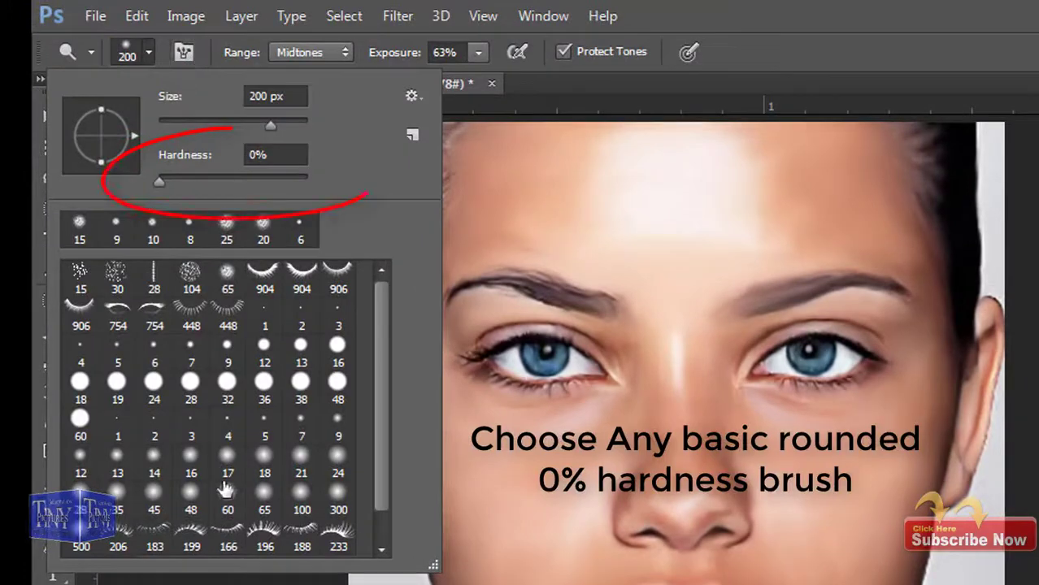
click(262, 454)
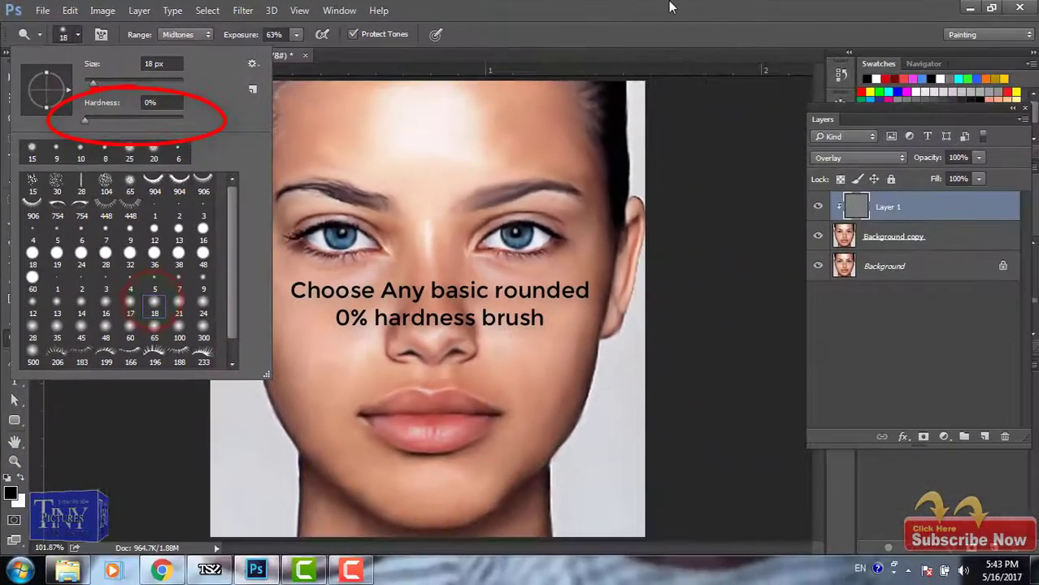
click(670, 8)
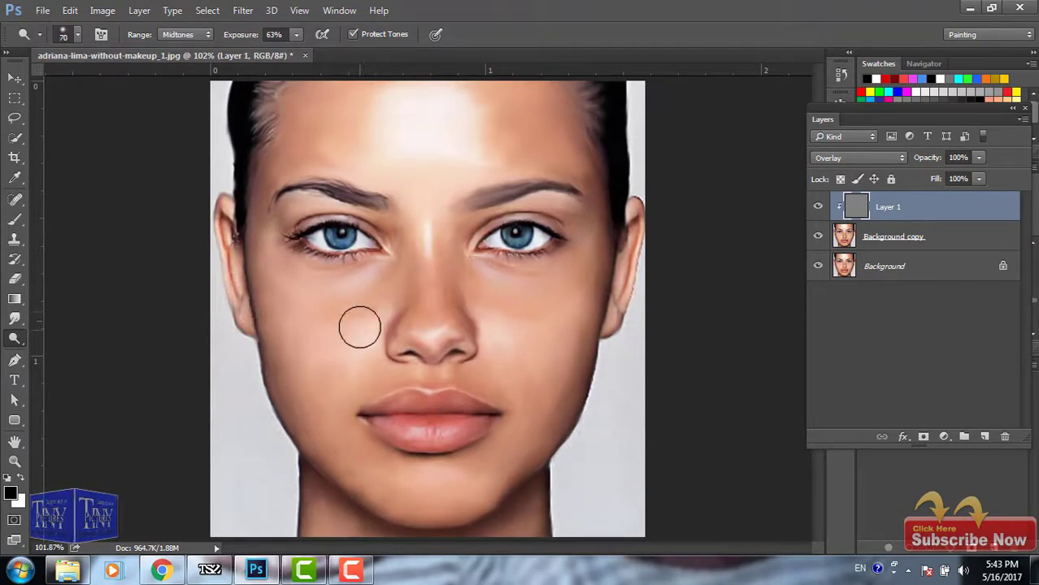
Step: Dodge under the left eye, the nose bridge and the nose tip, undoing a stray cheek stroke
drag(369, 328, 375, 316)
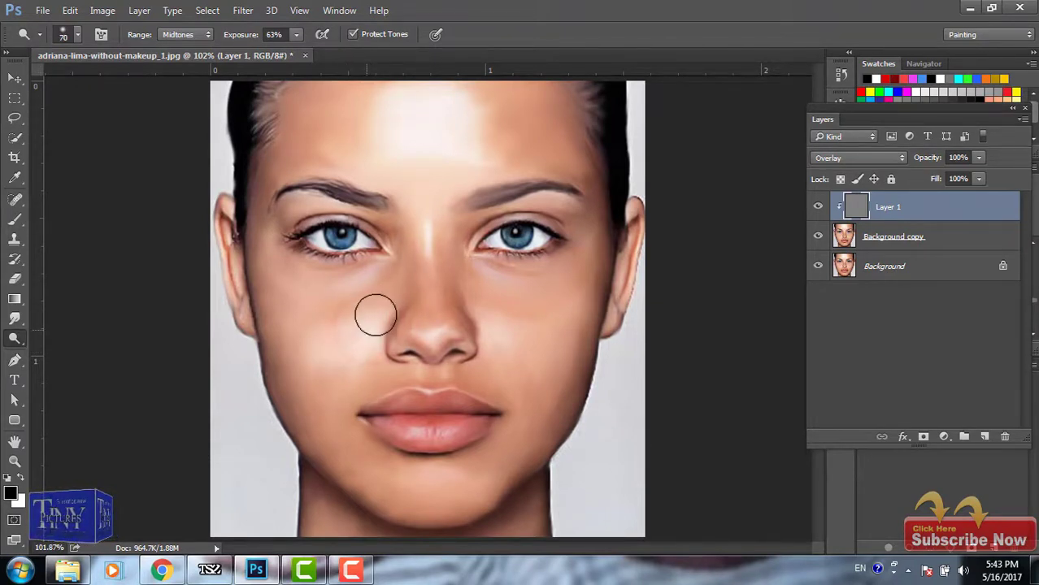
drag(472, 324, 504, 336)
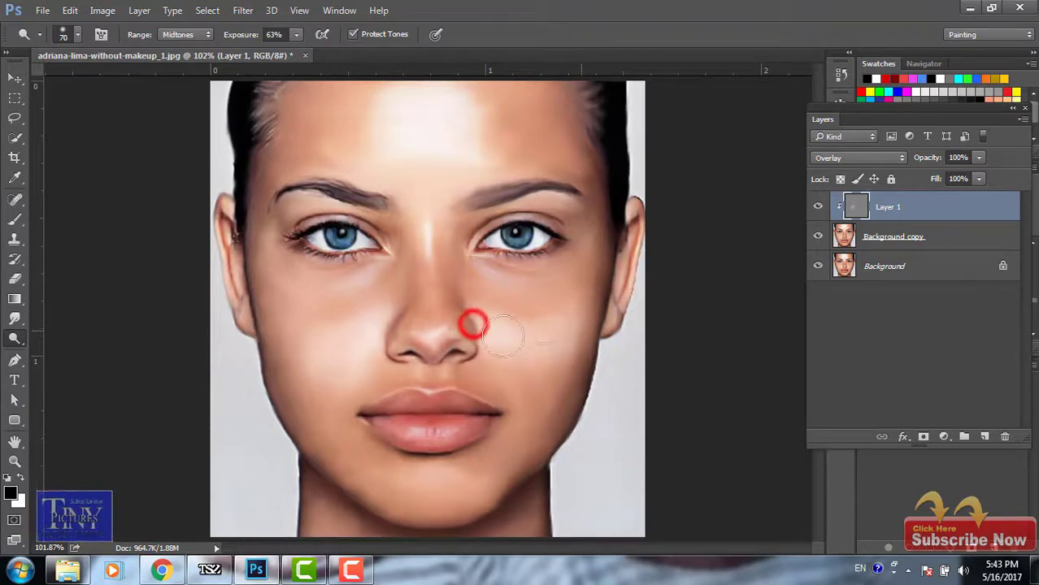
key(ctrl+z)
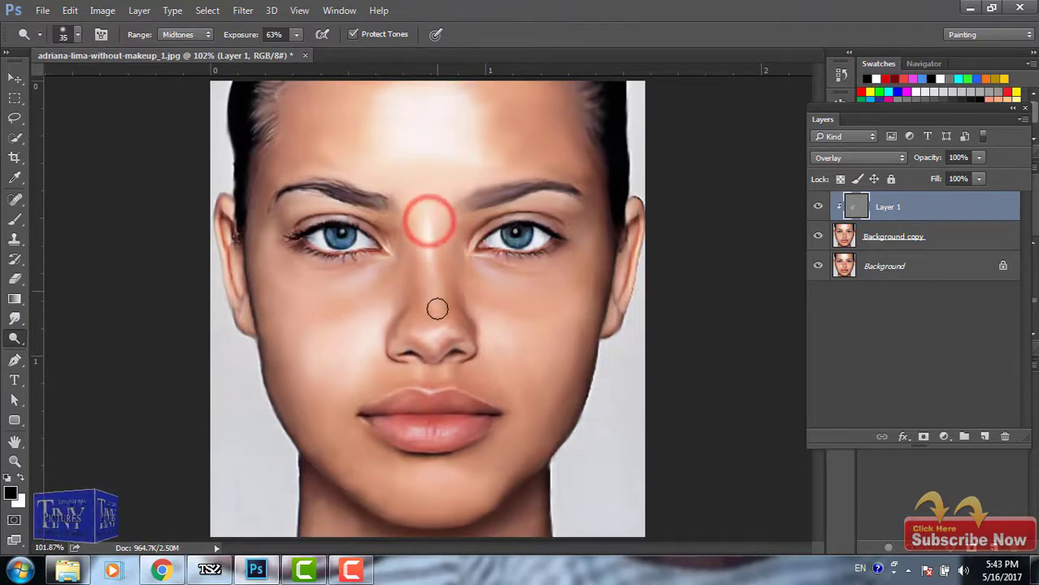
drag(432, 276, 436, 236)
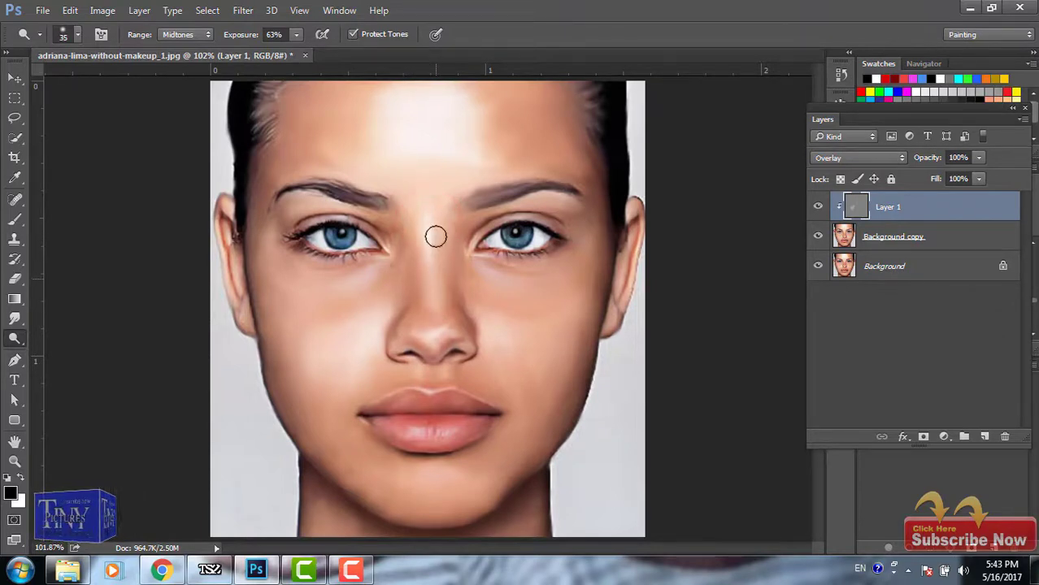
click(431, 337)
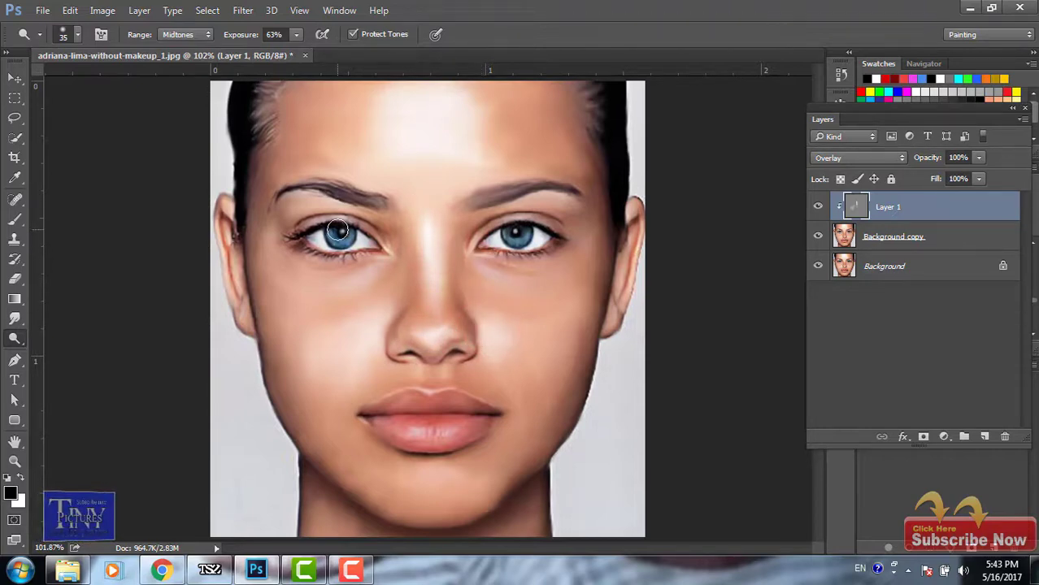
Step: Zoom in on the left eye and dodge streaks and the catchlight across the blue iris
key(ctrl+plus)
key(ctrl+plus)
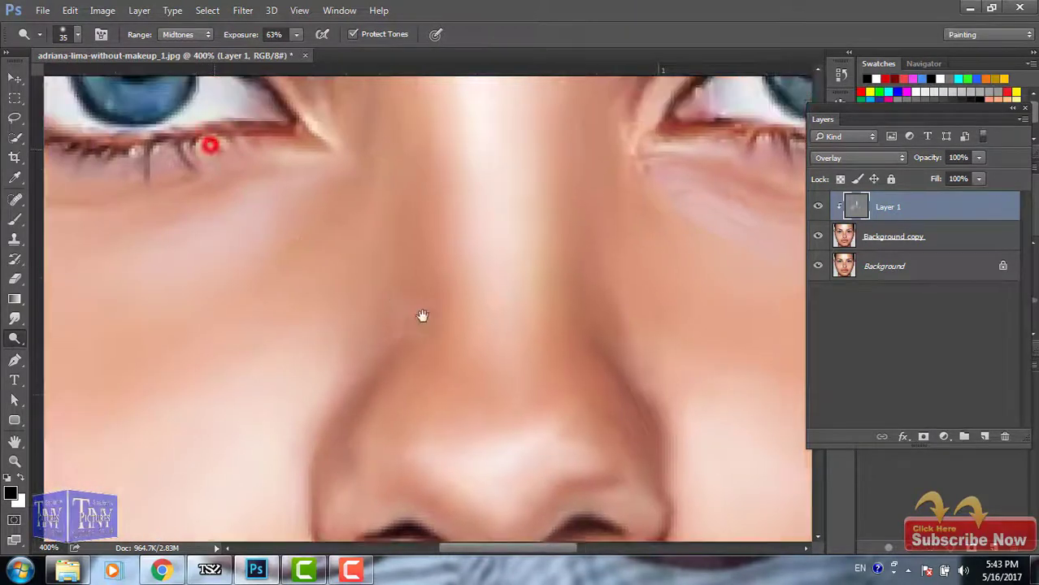
key(ctrl+plus)
drag(206, 143, 447, 280)
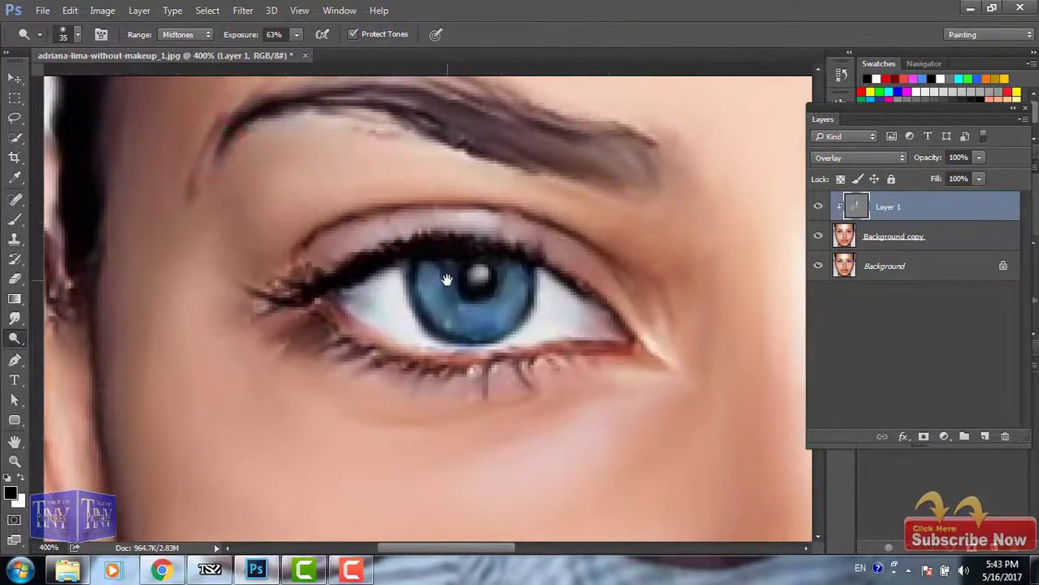
key(ctrl+plus)
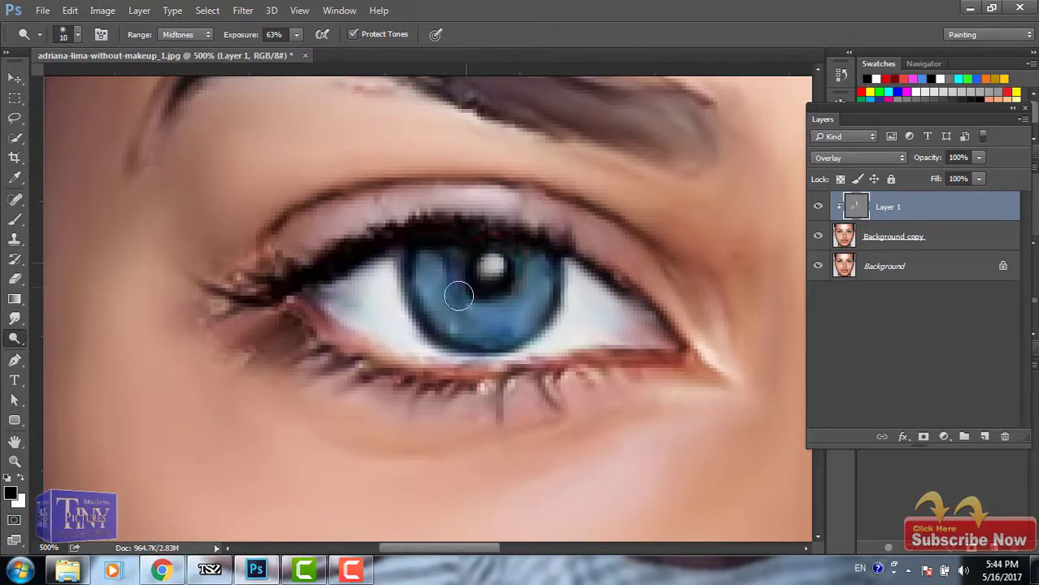
mouse_move(458, 296)
mouse_down()
mouse_move(498, 325)
mouse_move(441, 278)
mouse_move(517, 276)
mouse_move(520, 311)
mouse_up()
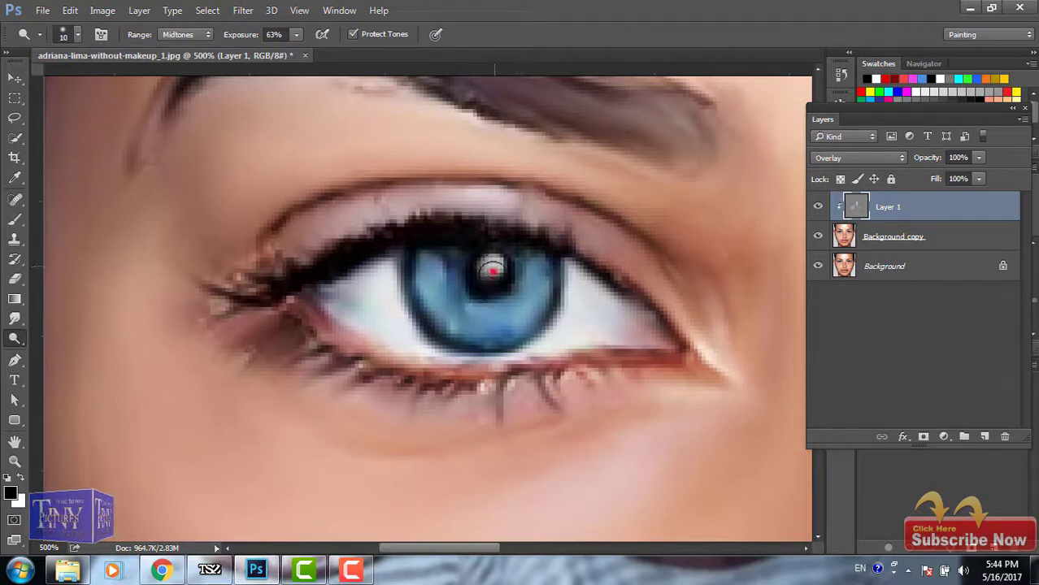
drag(493, 270, 491, 264)
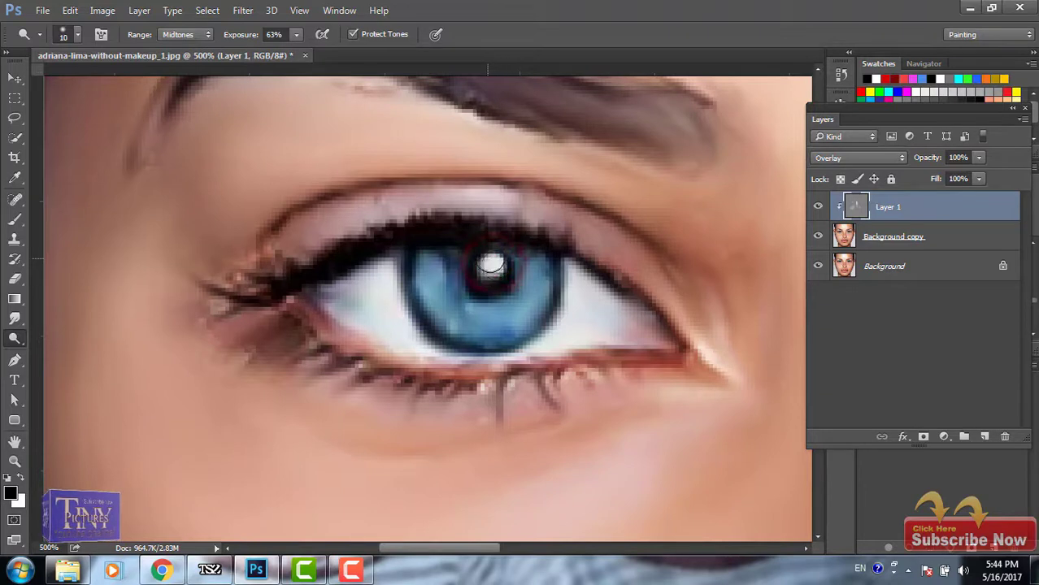
mouse_move(461, 302)
mouse_down()
mouse_move(433, 262)
mouse_move(487, 309)
mouse_move(530, 276)
mouse_up()
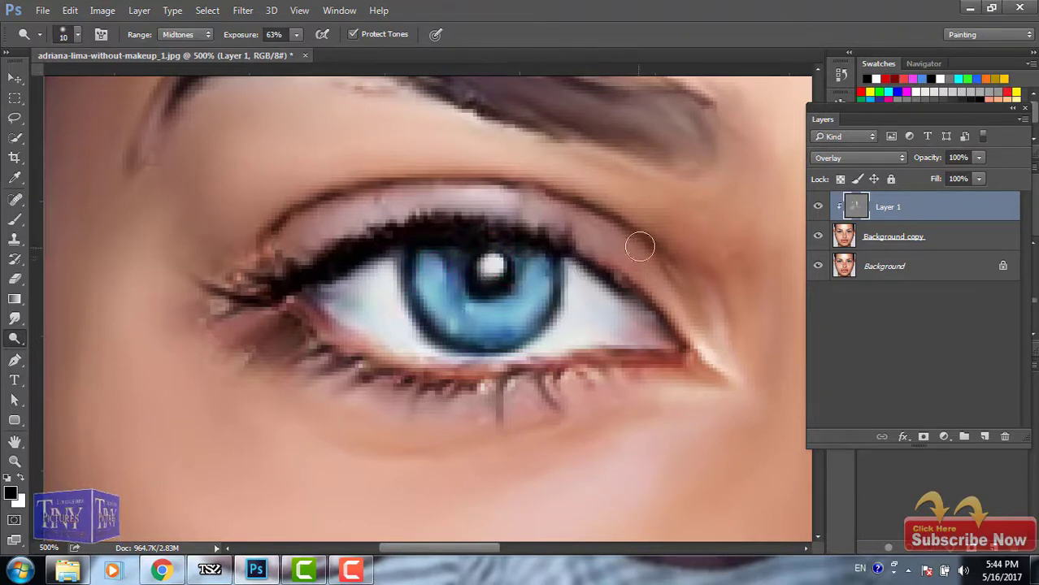
Step: Dodge the first eye's iris, pupil catchlight and the whites on both sides
alt+click(716, 253)
scroll(558, 255, right, 3)
ctrl+click(558, 255)
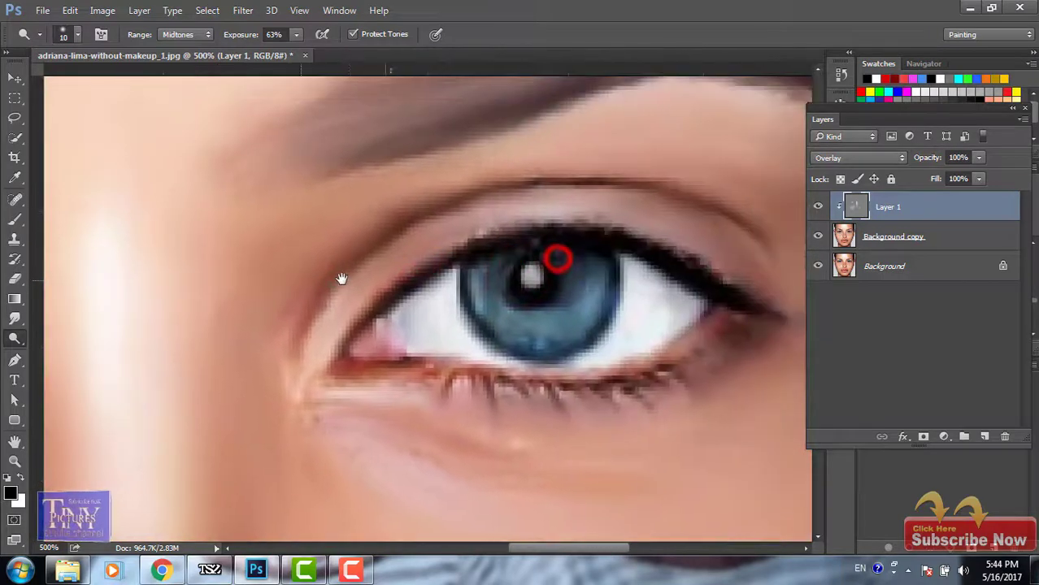
mouse_move(474, 291)
mouse_down()
mouse_move(486, 302)
mouse_move(476, 279)
mouse_move(563, 309)
mouse_move(583, 281)
mouse_move(588, 290)
mouse_move(585, 281)
mouse_move(504, 324)
mouse_up()
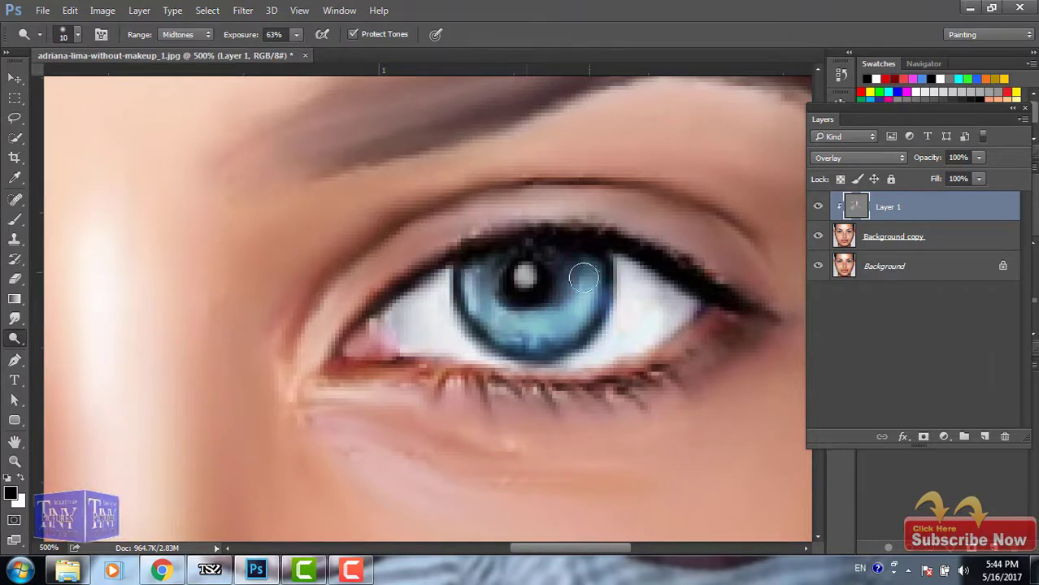
drag(524, 274, 525, 276)
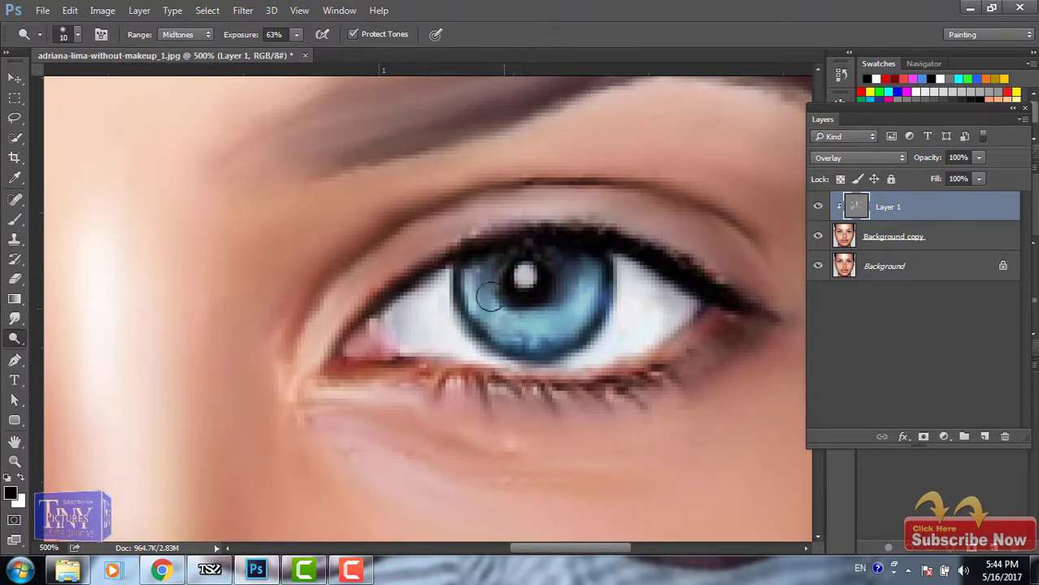
drag(510, 321, 579, 274)
click(525, 275)
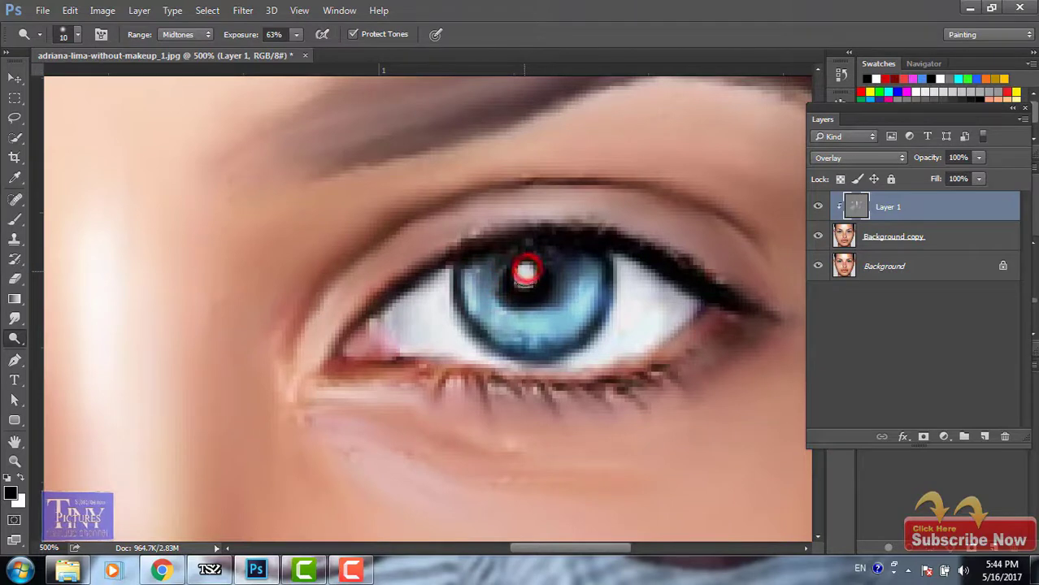
drag(434, 304, 440, 297)
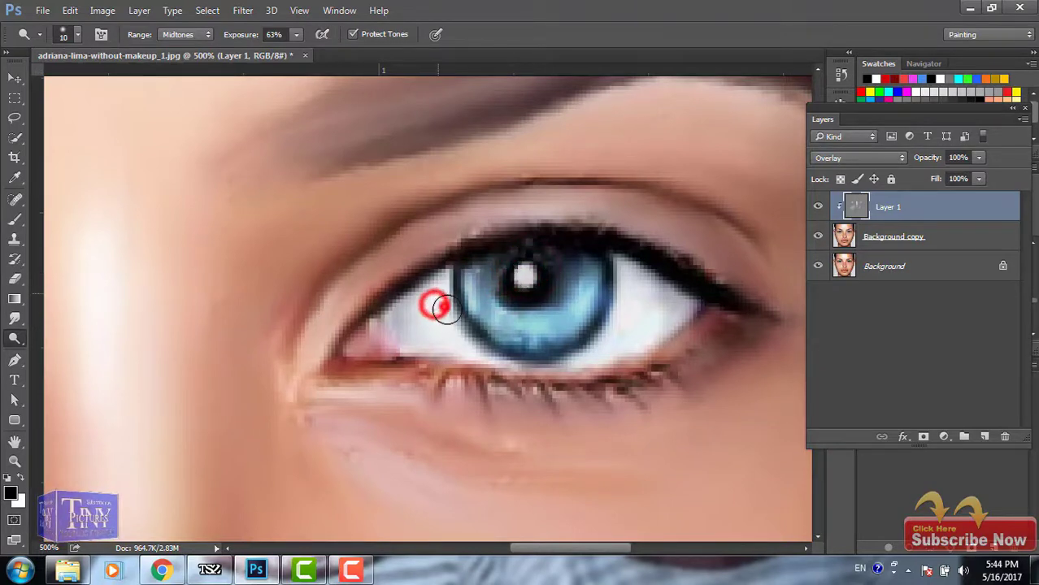
mouse_move(623, 275)
mouse_down()
mouse_move(644, 279)
mouse_move(626, 323)
mouse_up()
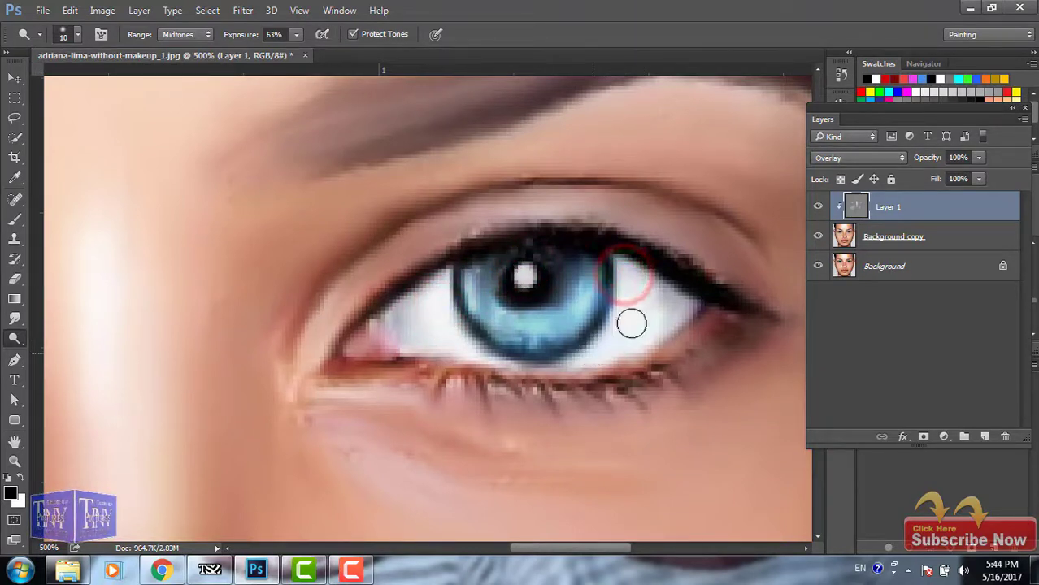
Step: Brighten the other eye's iris around the pupil and the whites on either side
mouse_move(116, 306)
mouse_down()
mouse_move(450, 306)
mouse_move(266, 308)
mouse_up()
click(332, 349)
drag(413, 324, 431, 331)
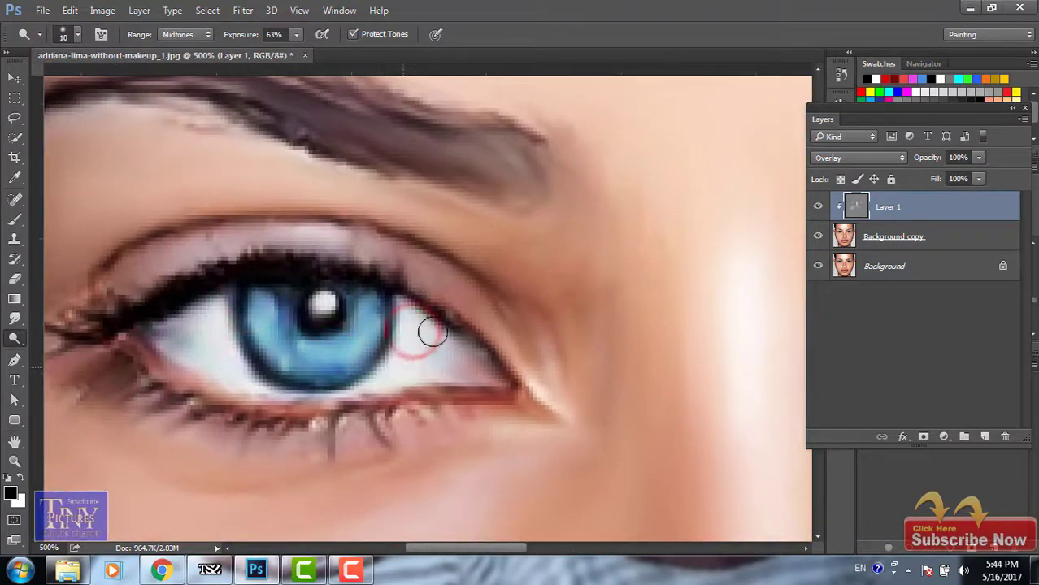
drag(223, 346, 229, 359)
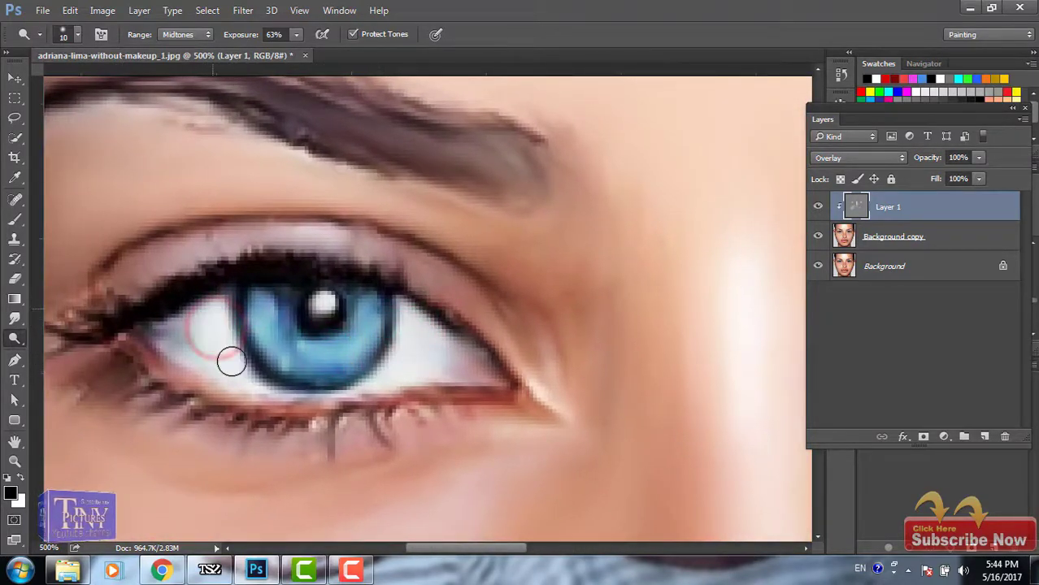
click(264, 304)
mouse_move(336, 349)
mouse_down()
mouse_move(261, 301)
mouse_move(320, 297)
mouse_move(260, 296)
mouse_move(312, 356)
mouse_up()
drag(416, 346, 422, 343)
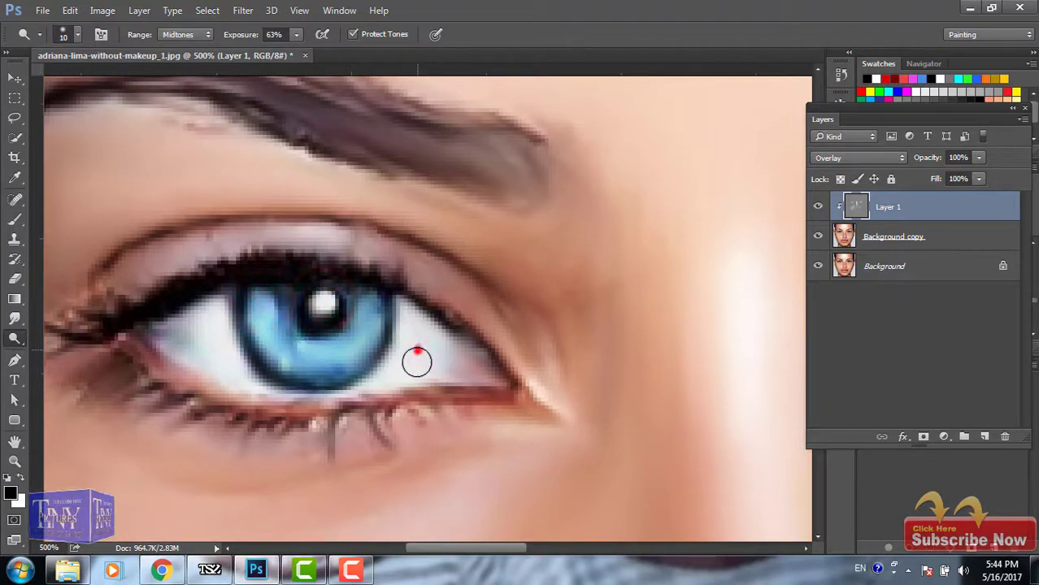
click(213, 344)
click(204, 302)
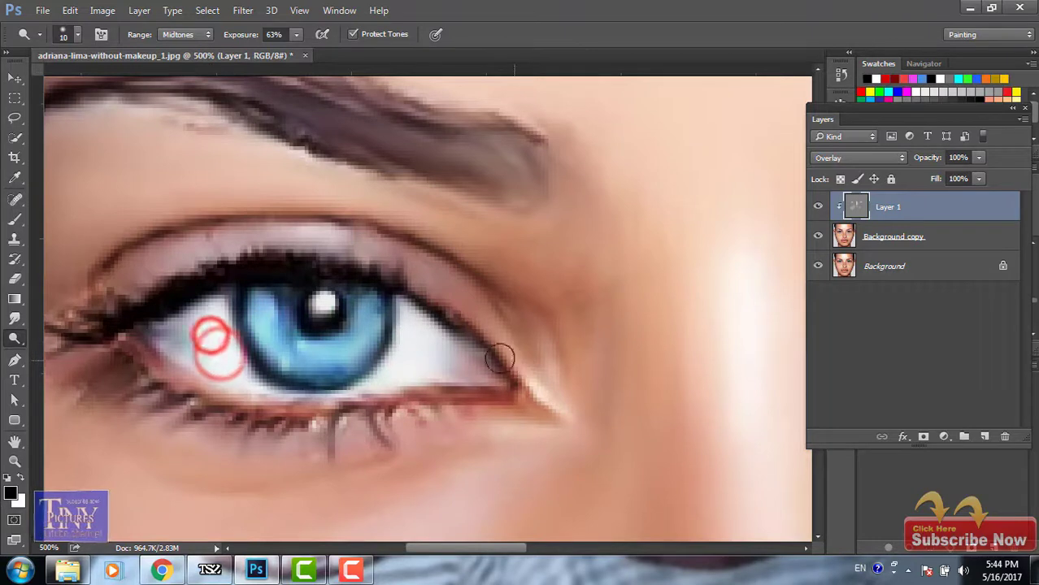
Step: Lighten the upper eyelid, outer eye corner and skin under the lower lashes
click(337, 241)
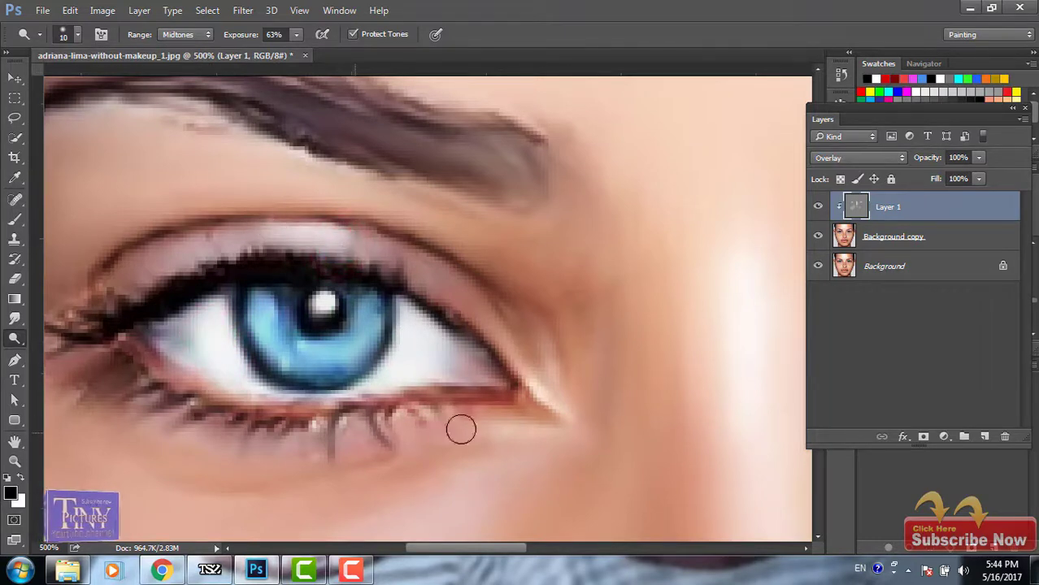
click(533, 374)
drag(286, 443, 391, 431)
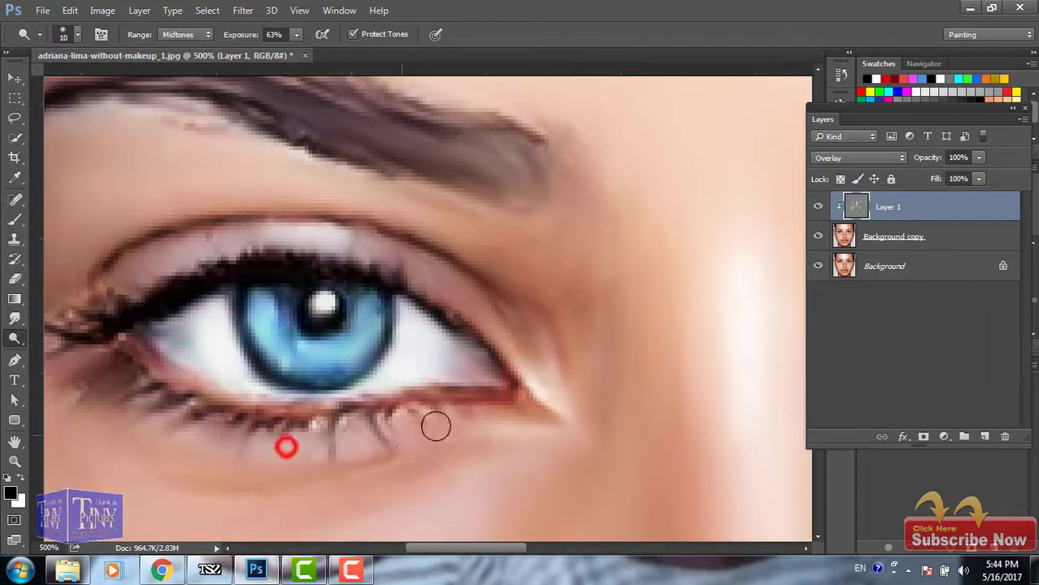
click(530, 368)
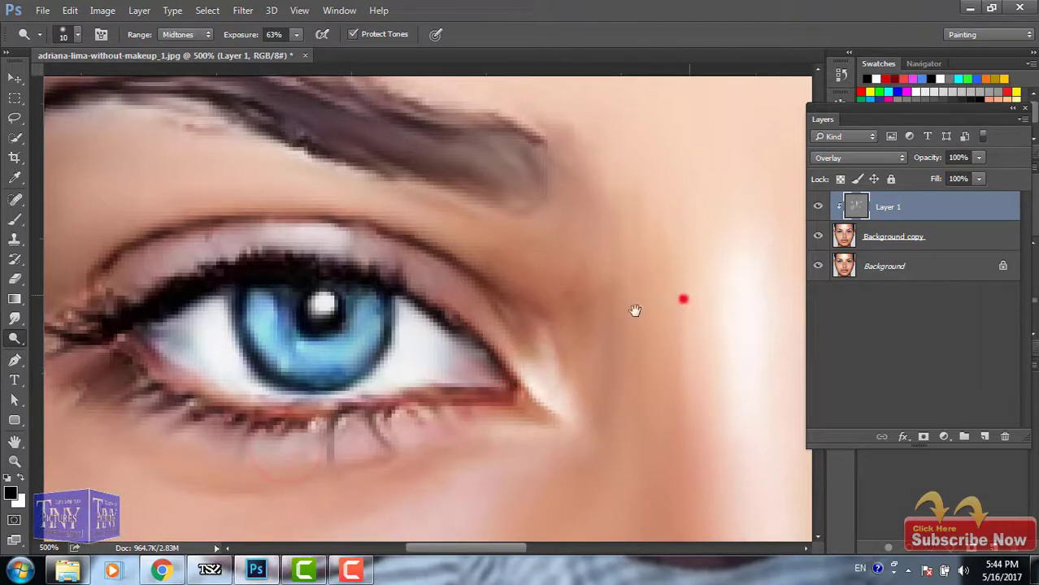
Step: Lighten the inner eye corner and along the lower lid
drag(682, 297, 177, 331)
click(396, 406)
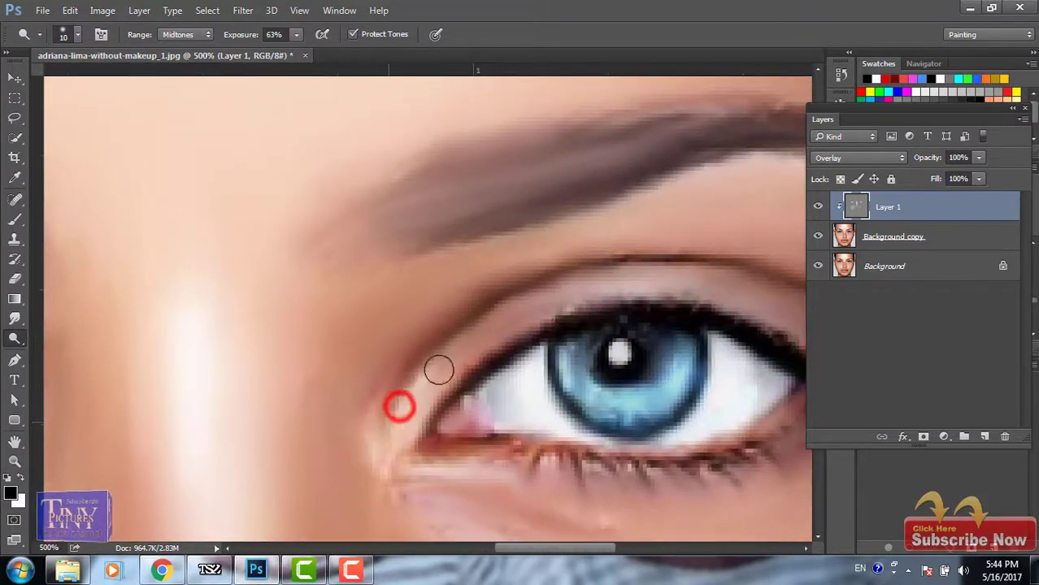
drag(441, 466, 558, 476)
Step: Dodge a wide band across the forehead, then zoom out to 200%
drag(355, 324, 475, 359)
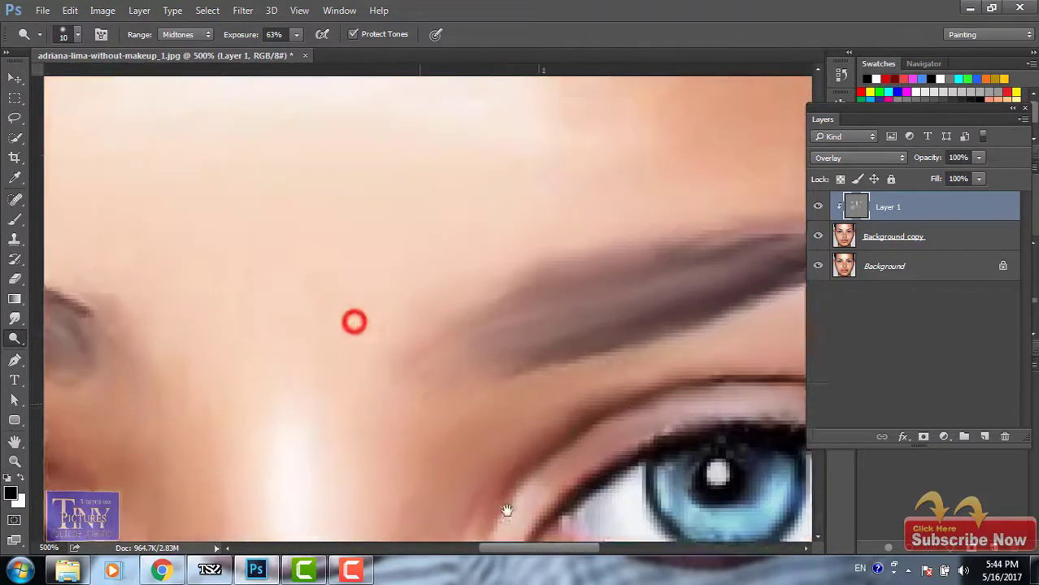
drag(538, 158, 598, 139)
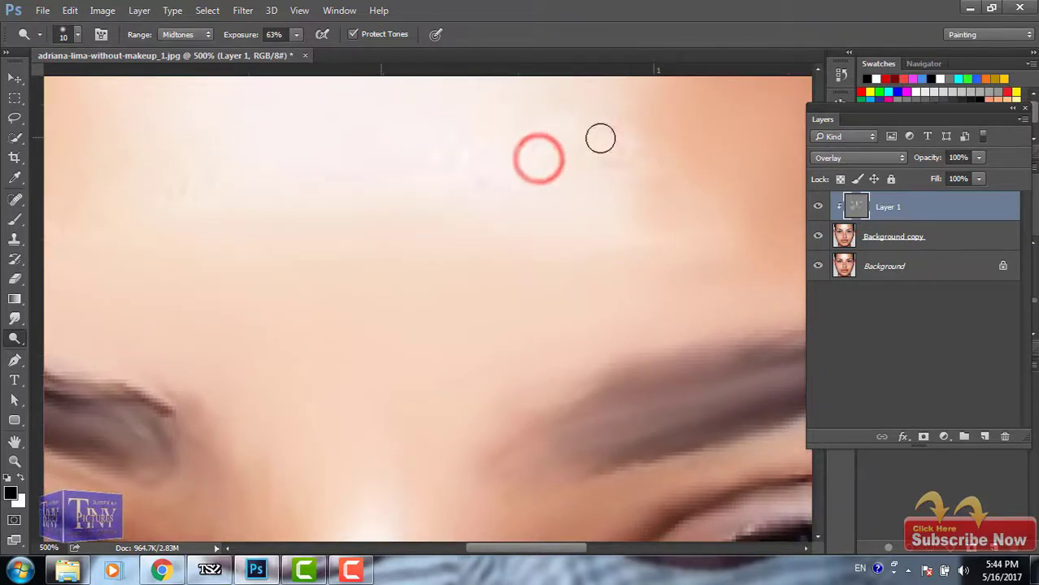
mouse_move(372, 175)
mouse_down()
mouse_move(148, 188)
mouse_move(183, 200)
mouse_move(253, 160)
mouse_move(668, 164)
mouse_up()
click(652, 195)
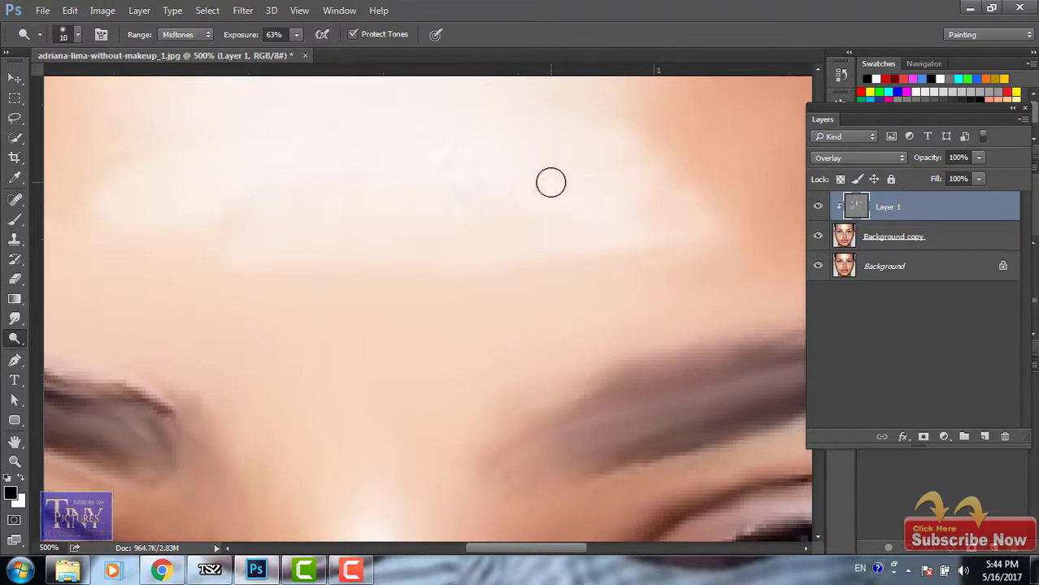
key(ctrl+minus)
key(ctrl+minus)
key(ctrl+minus)
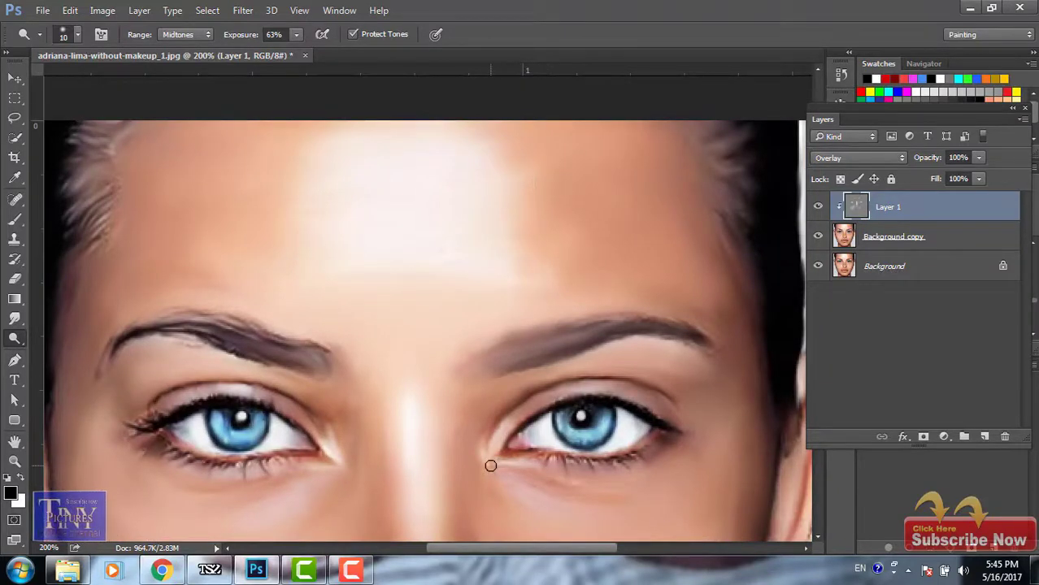
Step: Dodge both inner eye corners, the right eyelid crease and under both eyebrows at 20 px
drag(490, 466, 528, 465)
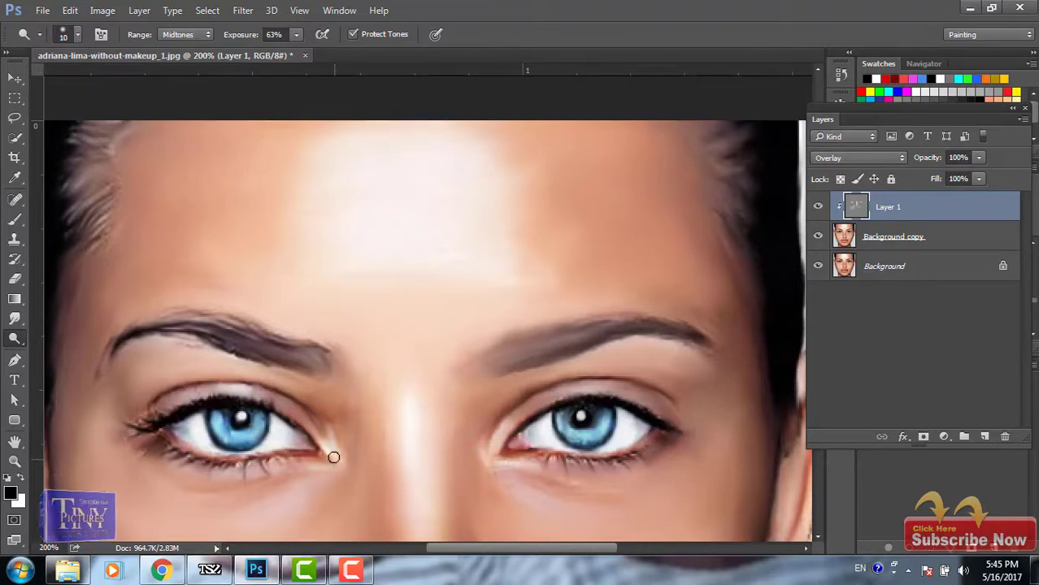
drag(333, 458, 333, 432)
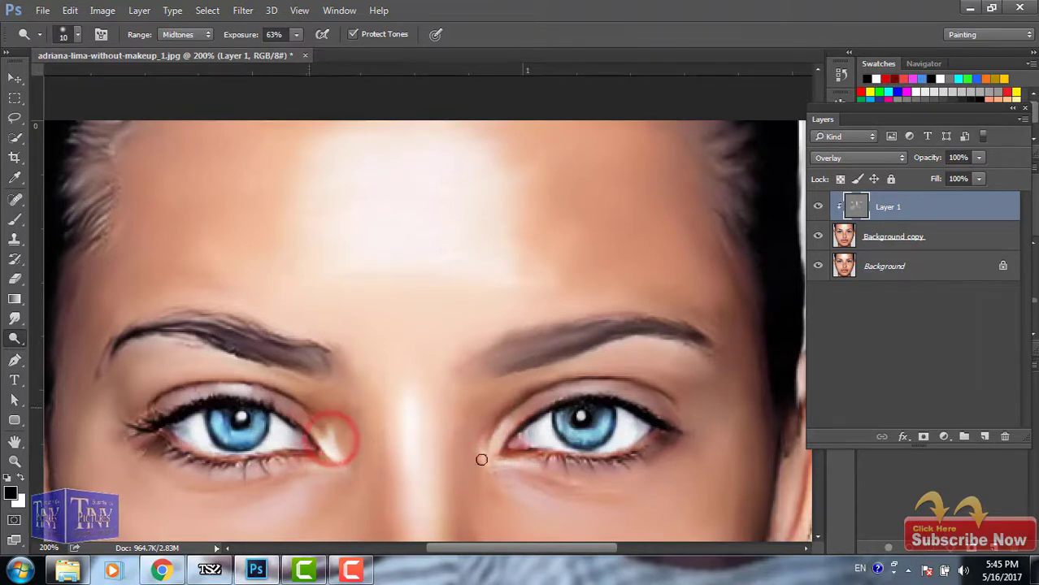
drag(537, 464, 491, 455)
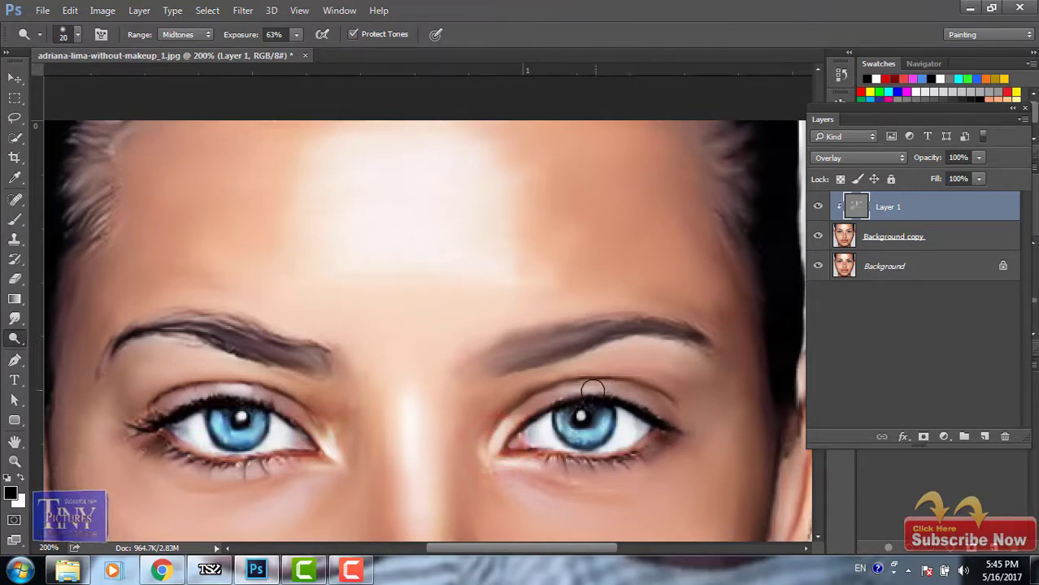
drag(576, 389, 634, 394)
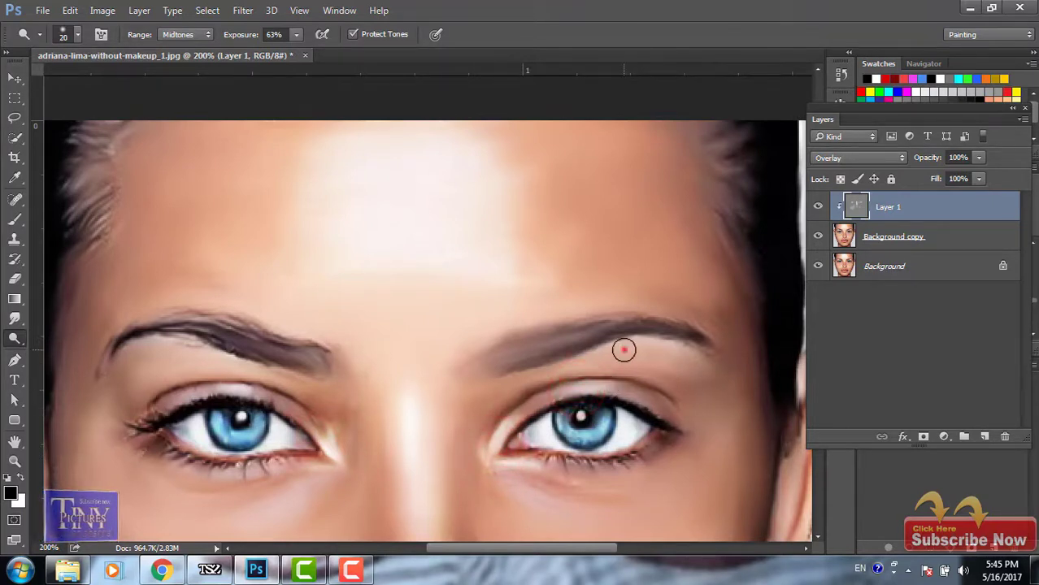
drag(623, 351, 693, 357)
drag(195, 349, 122, 348)
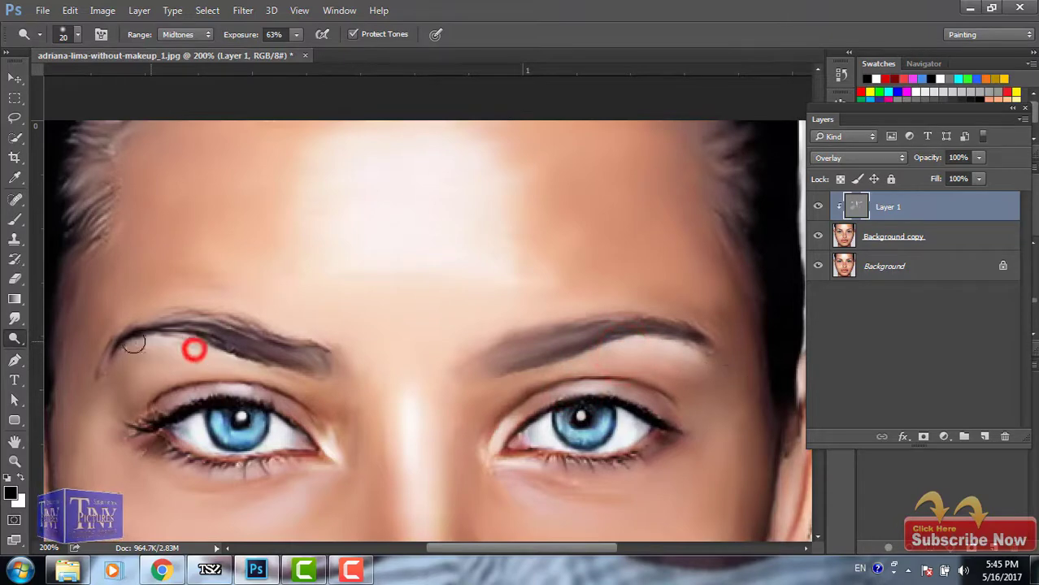
drag(417, 325, 449, 109)
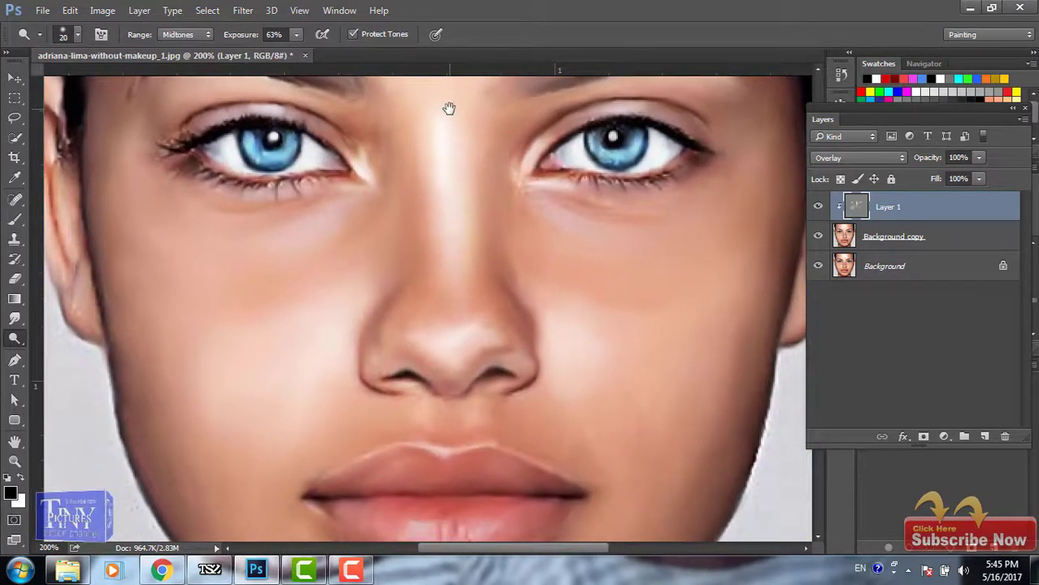
drag(544, 205, 623, 210)
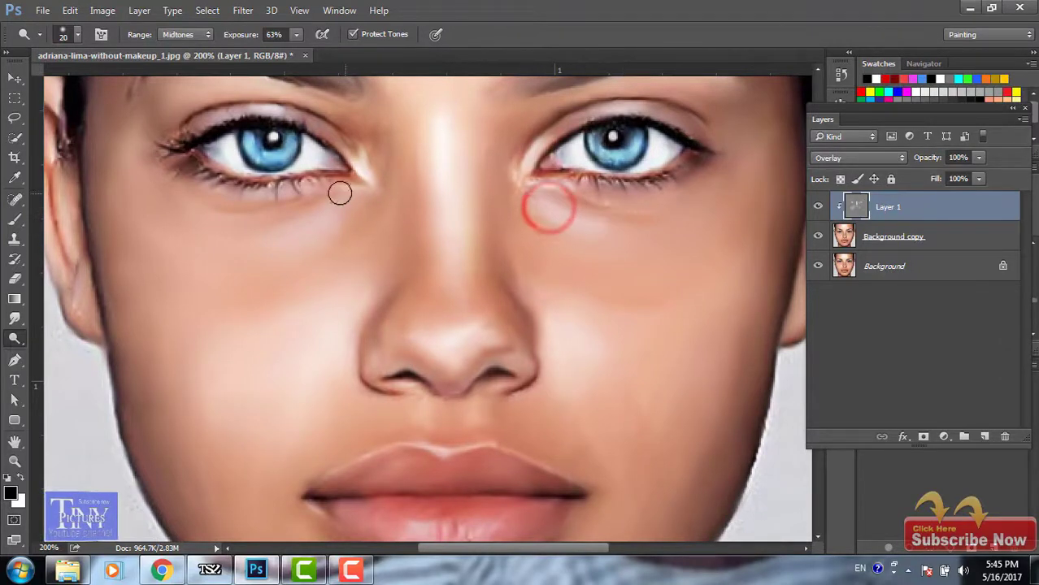
drag(334, 214, 412, 235)
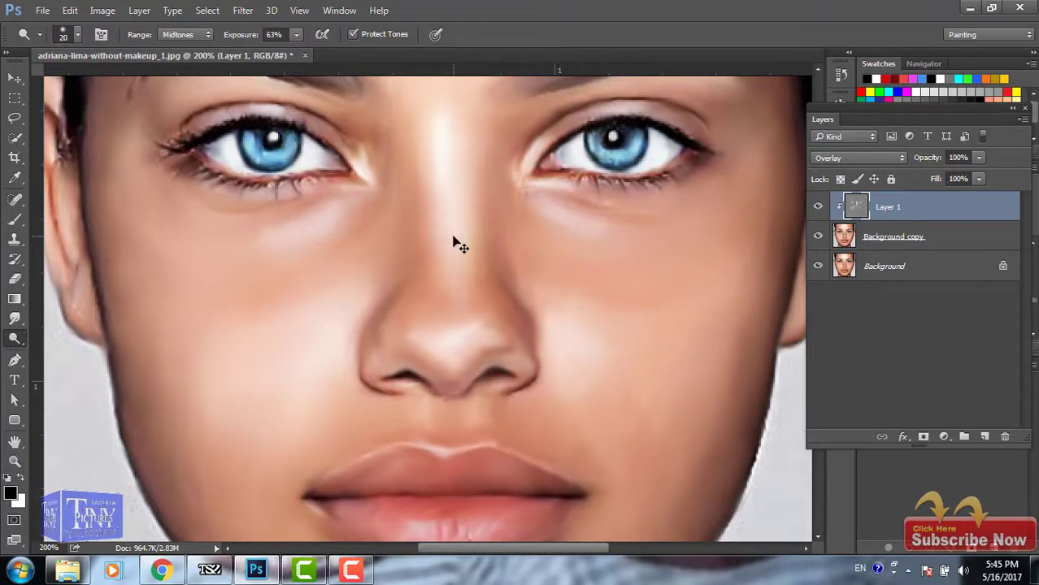
key(ctrl+alt+z)
key(ctrl+alt+z)
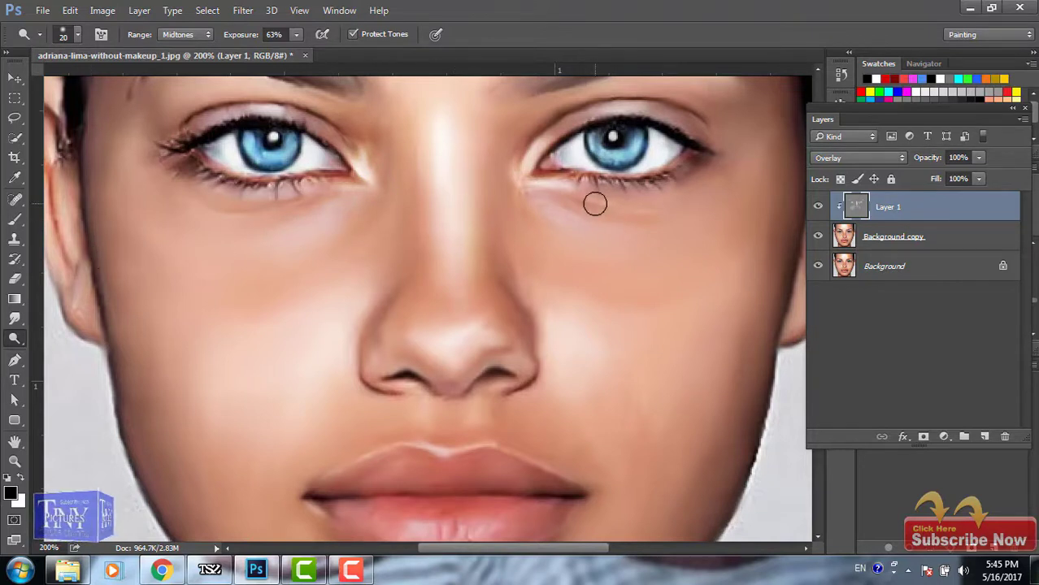
drag(397, 343, 406, 256)
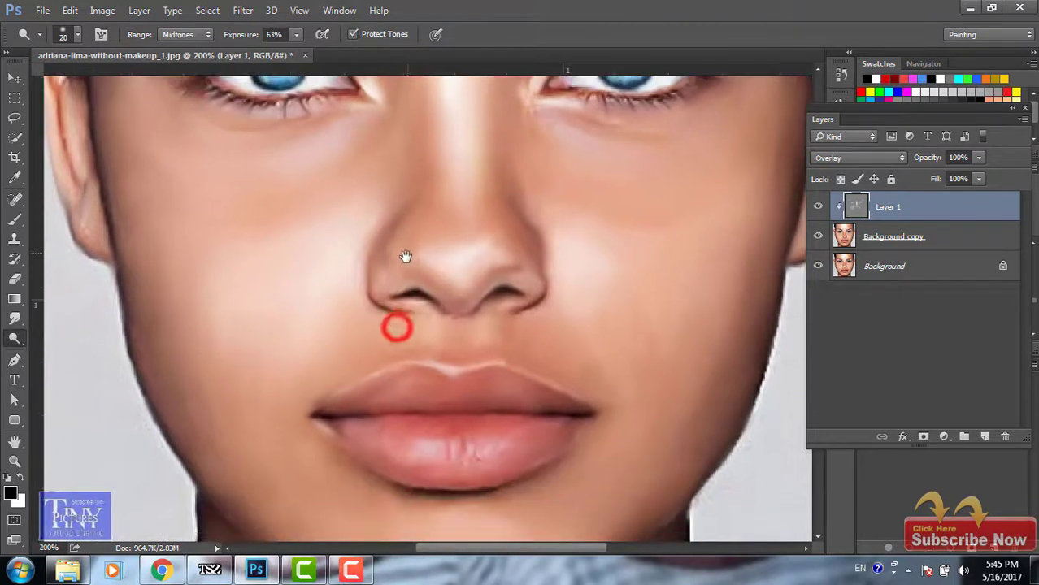
Step: Zoom in on the lips and dodge the upper-lip edge at the Cupid's bow with a small brush
scroll(430, 442, up, 2)
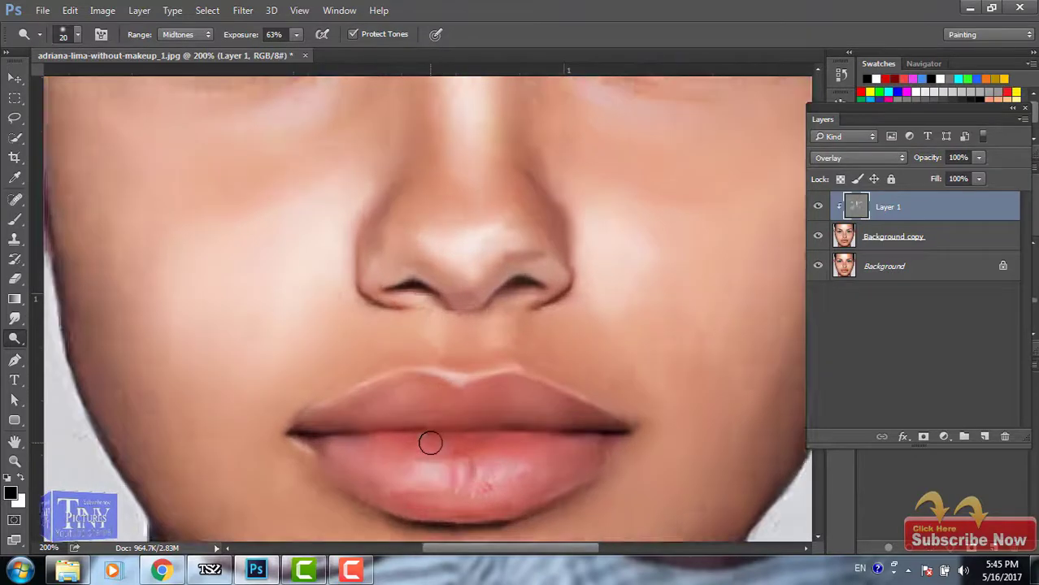
click(422, 414)
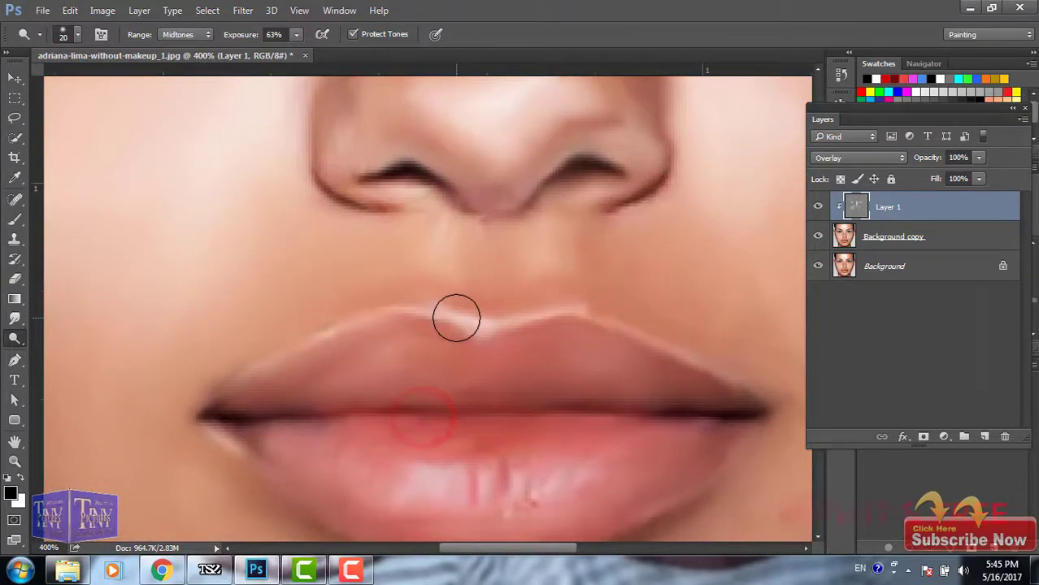
key(bracketleft)
key(bracketleft)
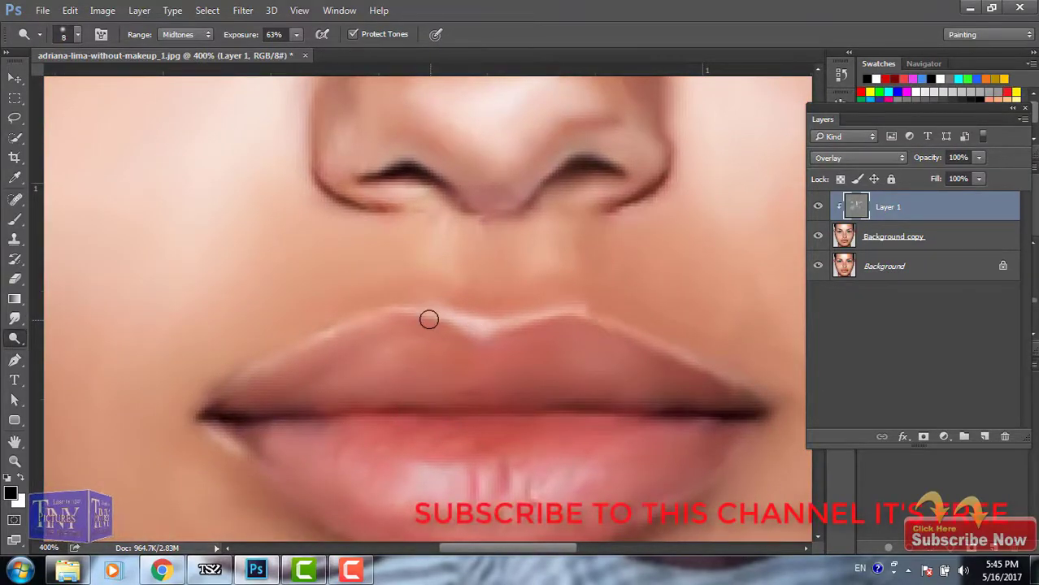
drag(413, 311, 559, 309)
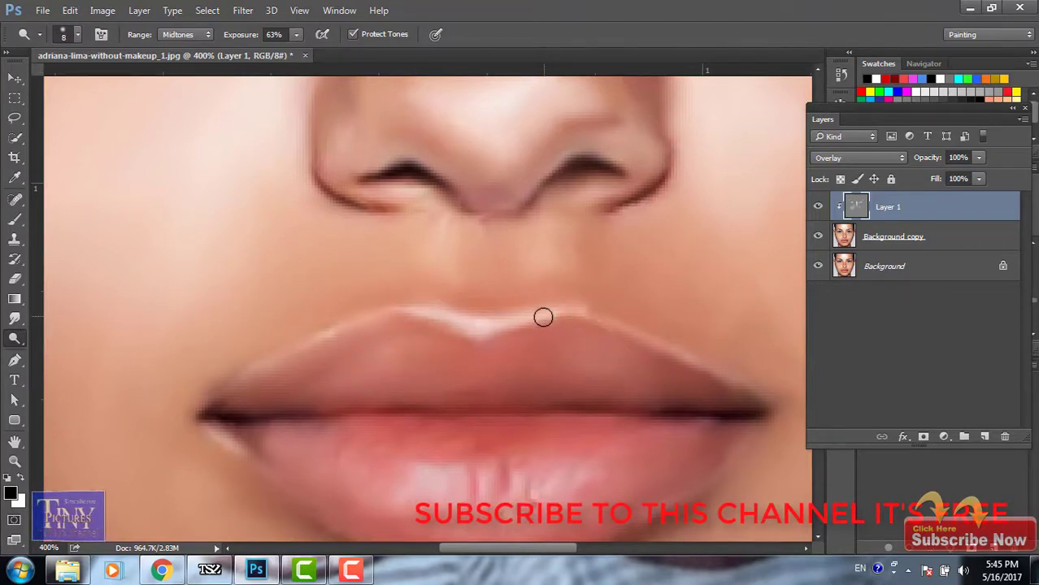
key(ctrl+z)
key(bracketleft)
key(bracketleft)
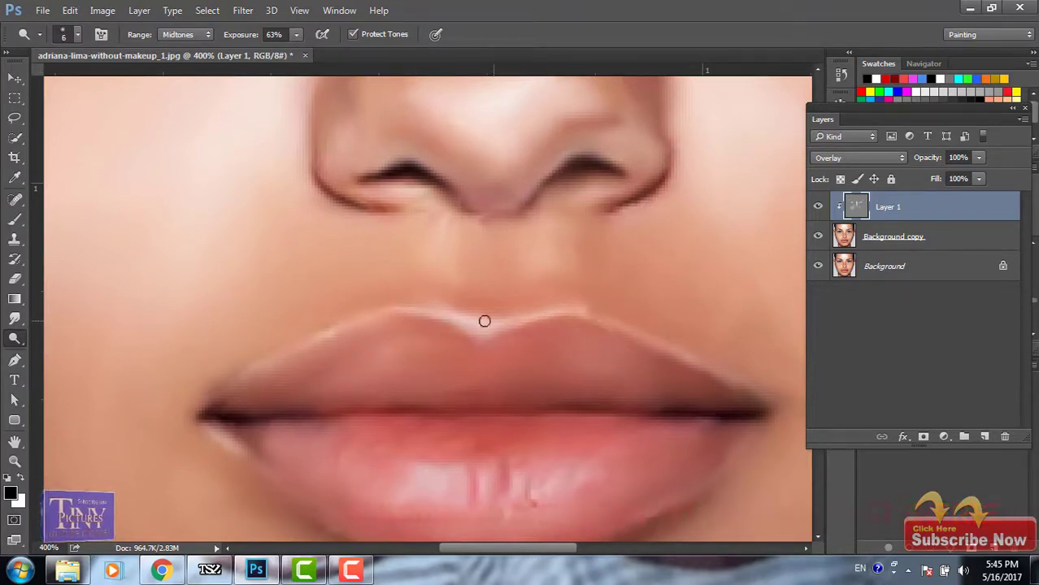
drag(439, 316, 478, 326)
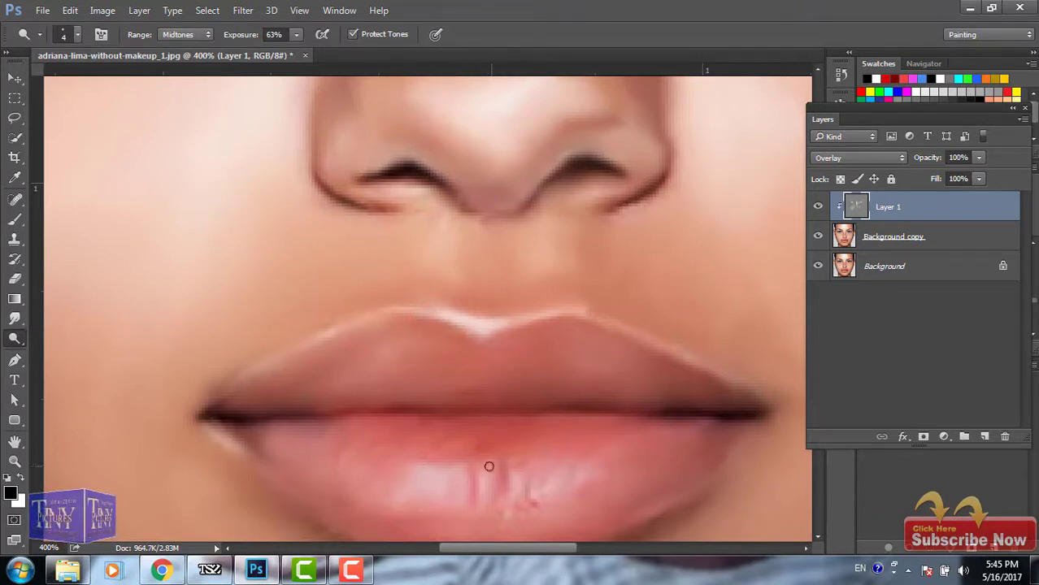
Step: Dodge a highlight across the lower lip, extending it to the right
drag(455, 472, 443, 476)
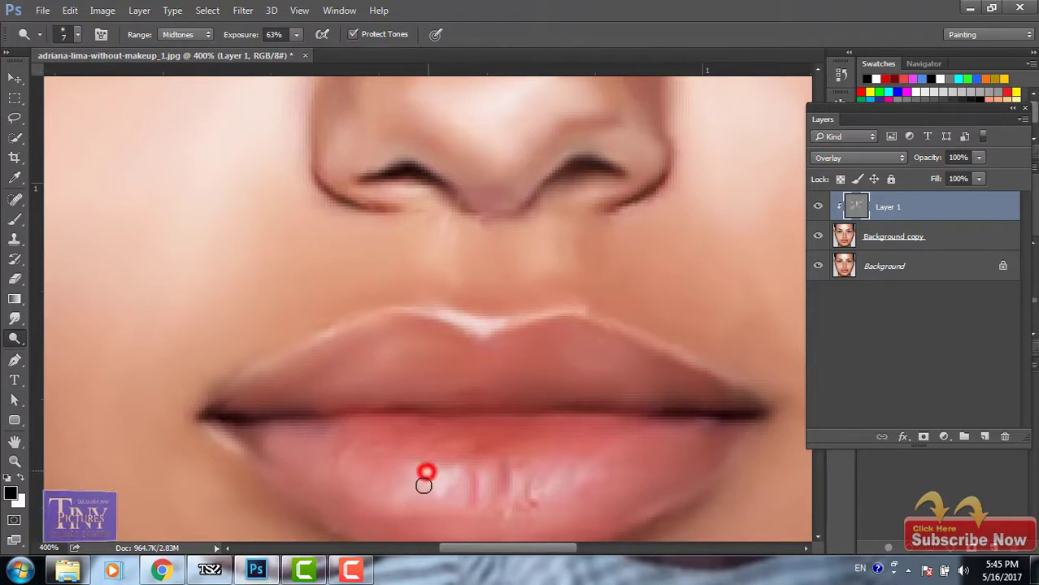
drag(423, 486, 434, 487)
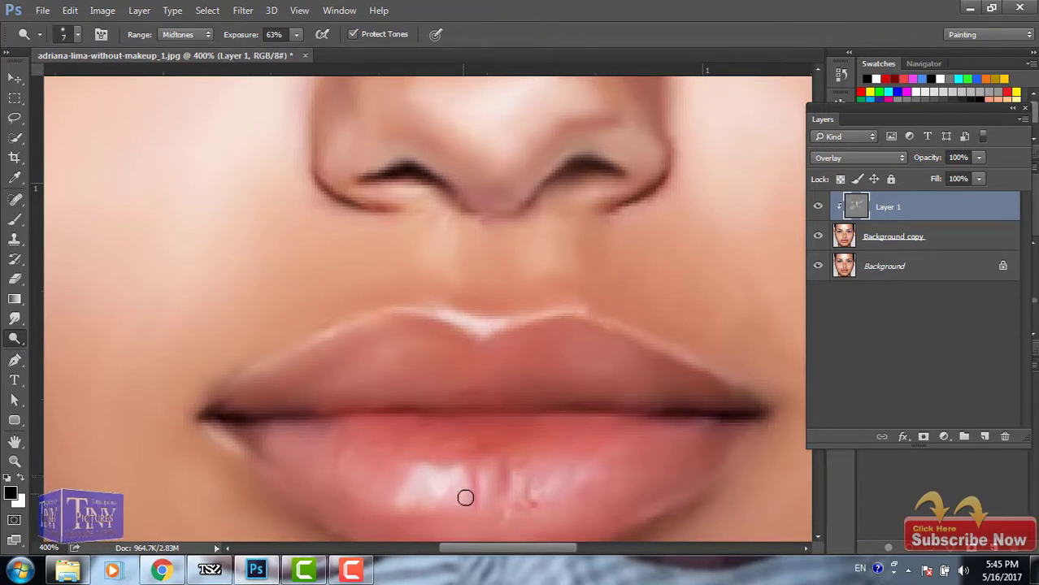
click(485, 470)
click(517, 471)
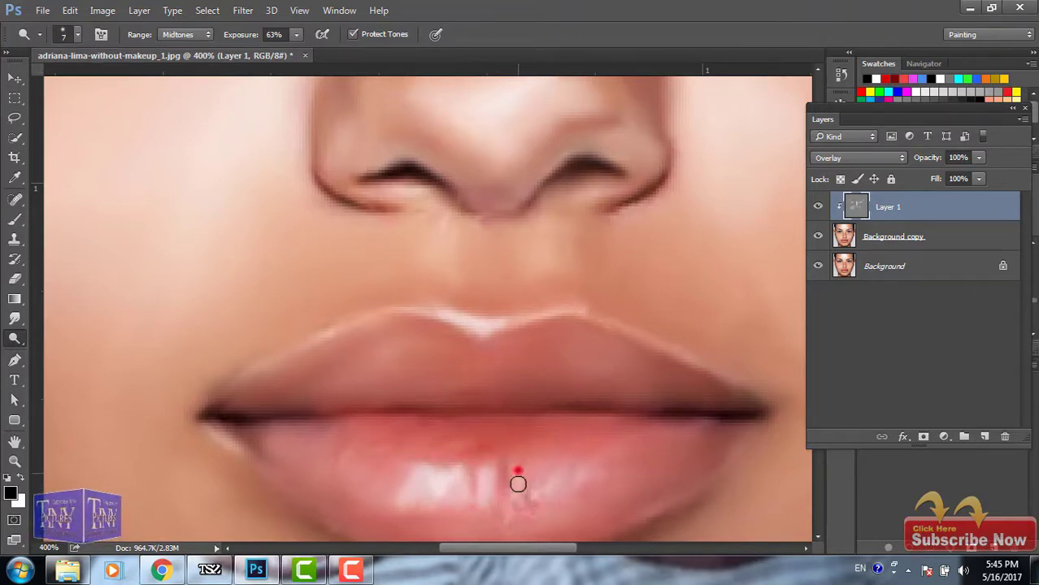
mouse_move(547, 478)
mouse_down()
mouse_move(541, 492)
mouse_move(635, 455)
mouse_up()
click(588, 469)
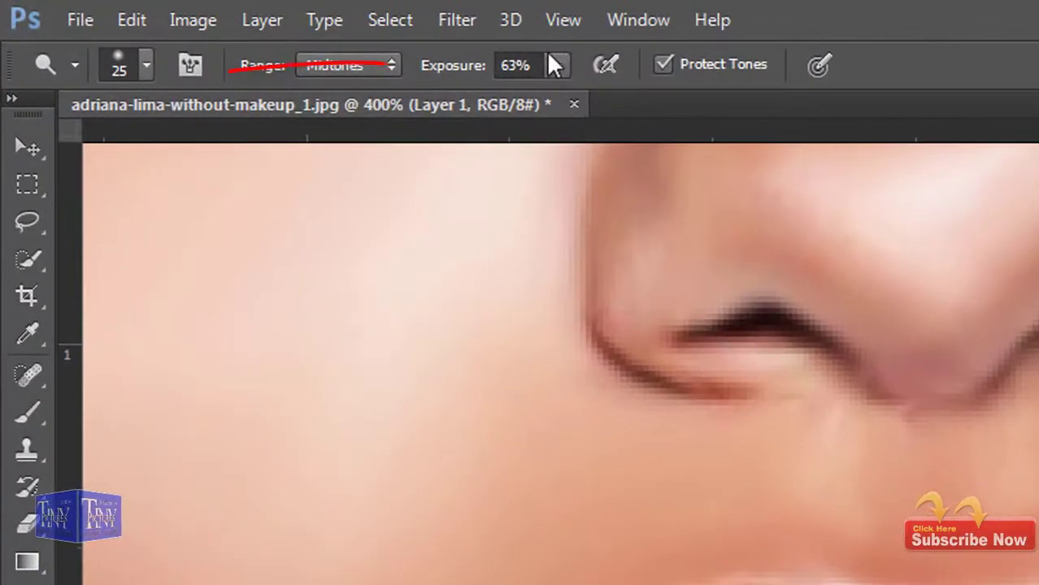
Step: Lower Dodge exposure to 29% and lightly touch up the lower lip and both sides of the upper lip
click(297, 34)
drag(558, 101, 510, 107)
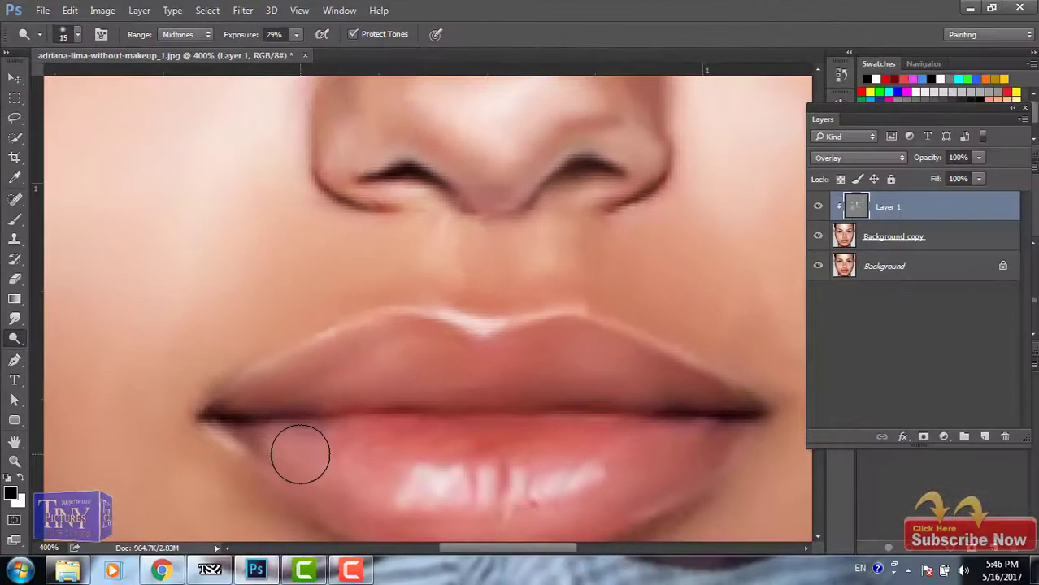
key(bracketleft)
mouse_move(291, 442)
mouse_down()
mouse_move(360, 478)
mouse_move(304, 451)
mouse_up()
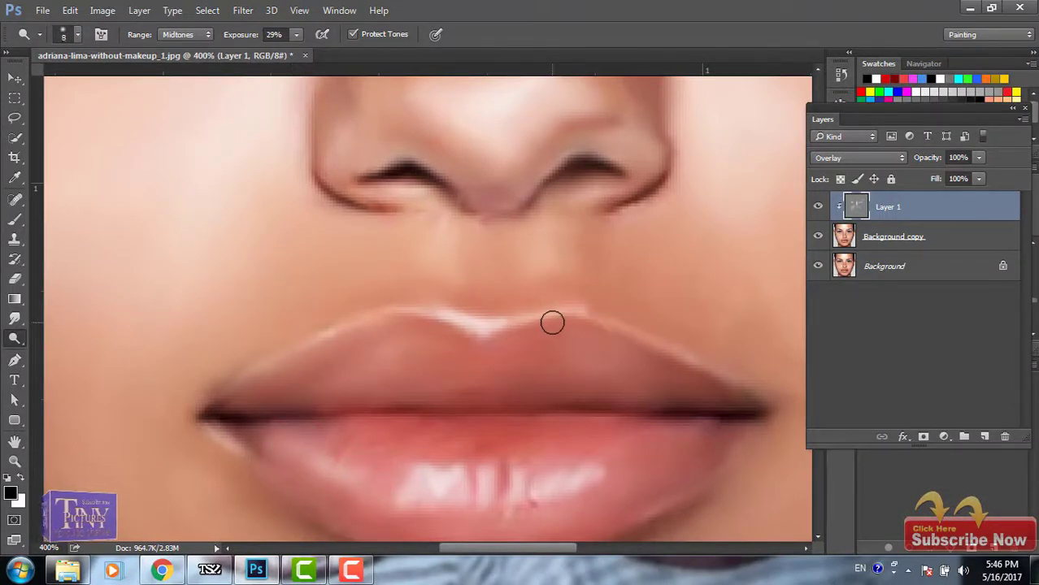
drag(559, 310, 606, 321)
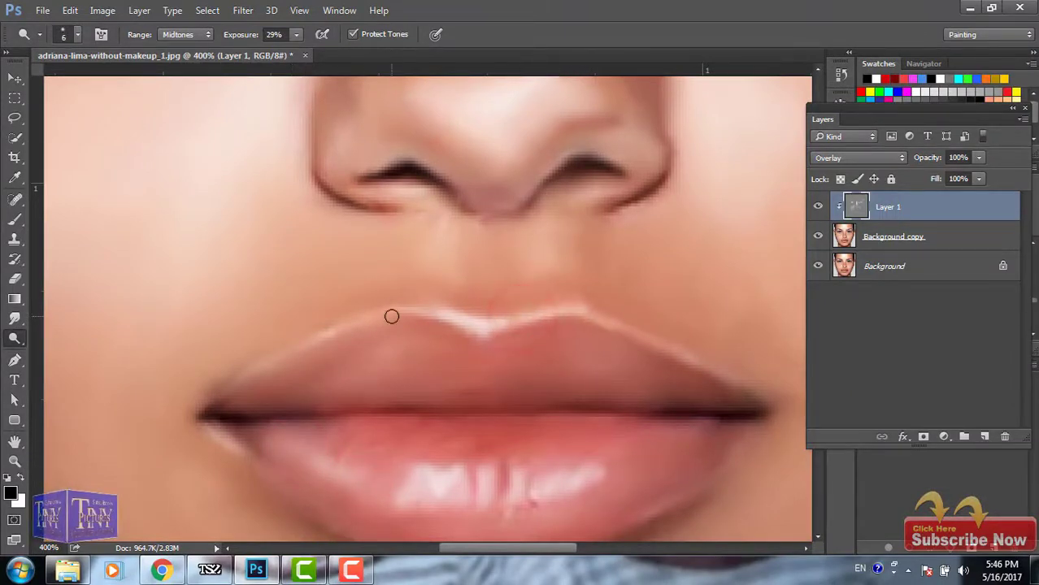
drag(349, 323, 244, 364)
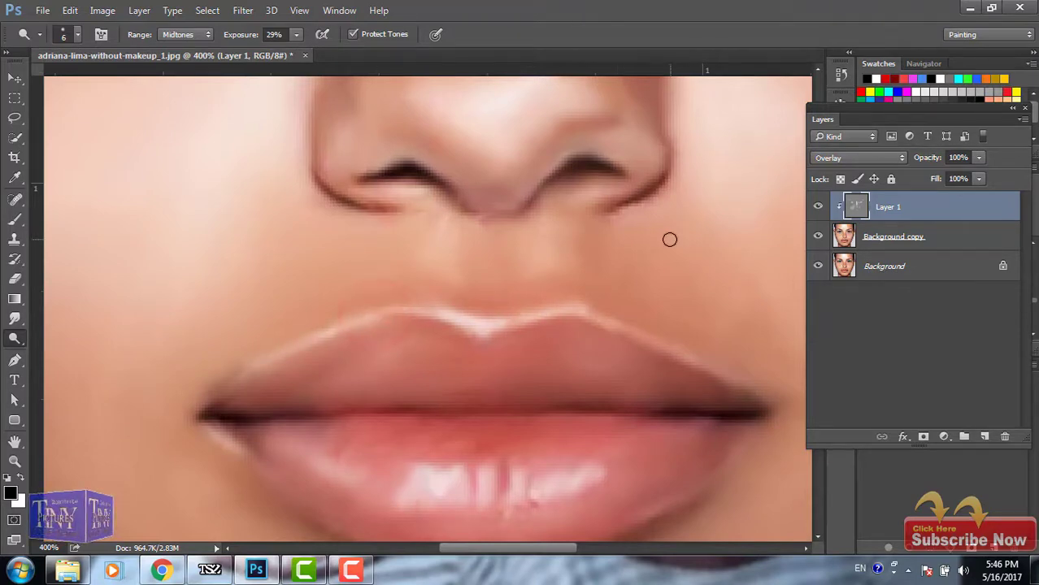
key(ctrl+minus)
Step: Dodge the left ear edge, the top of the right ear and the jaw by the right earlobe
key(ctrl+minus)
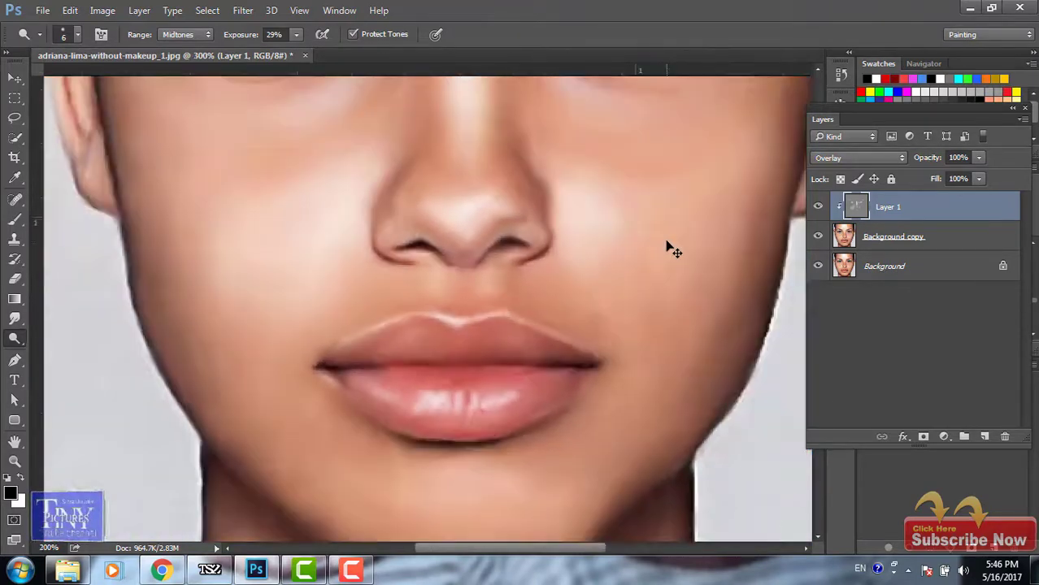
key(ctrl+minus)
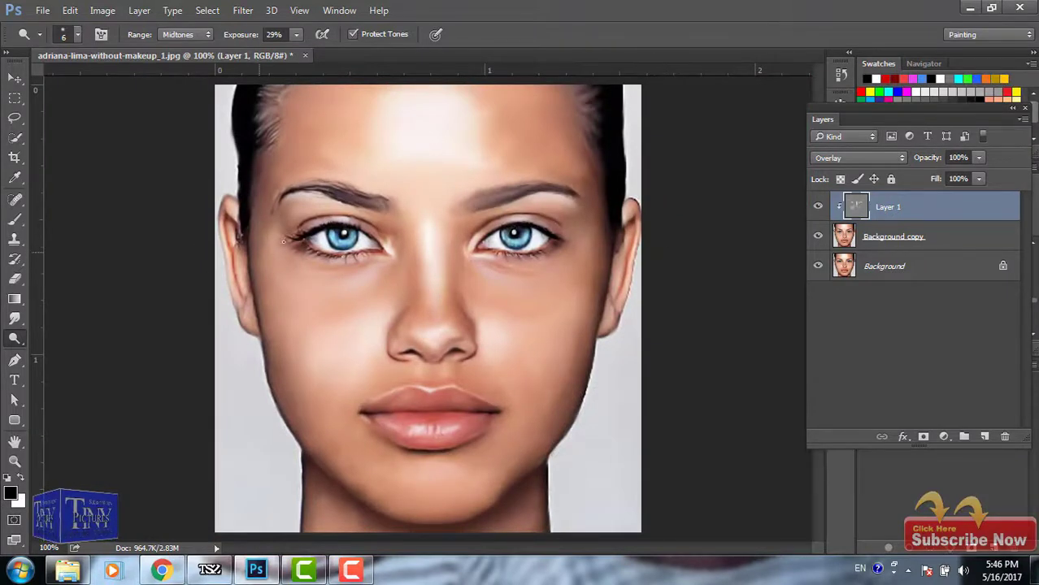
click(232, 241)
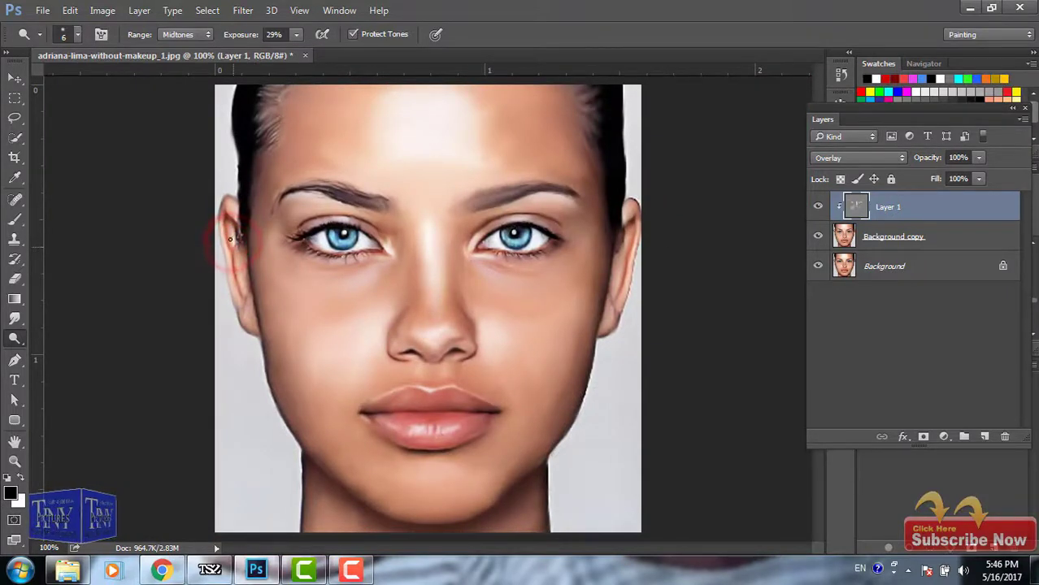
drag(233, 206, 225, 201)
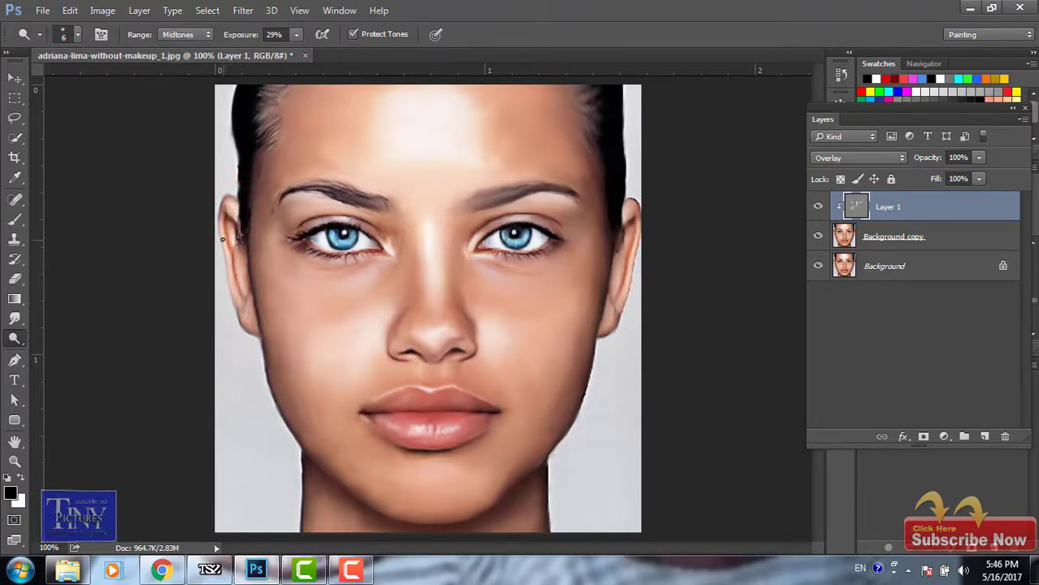
click(222, 239)
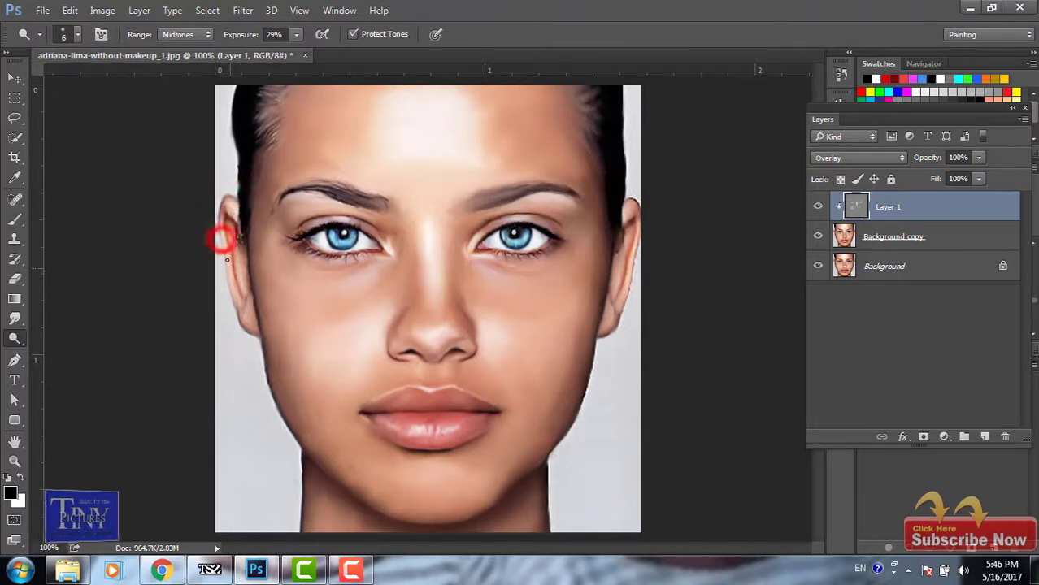
click(623, 219)
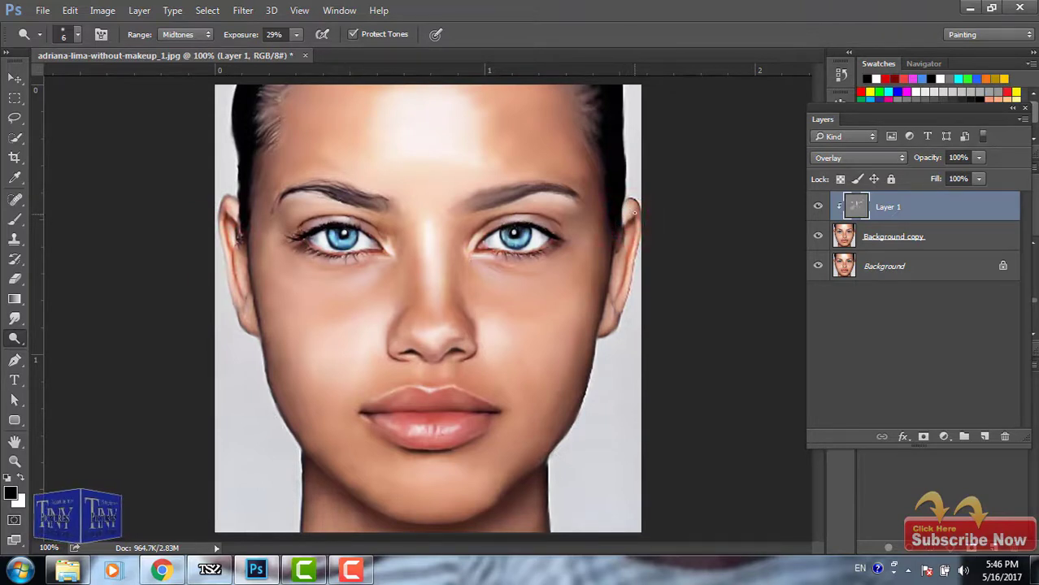
click(637, 218)
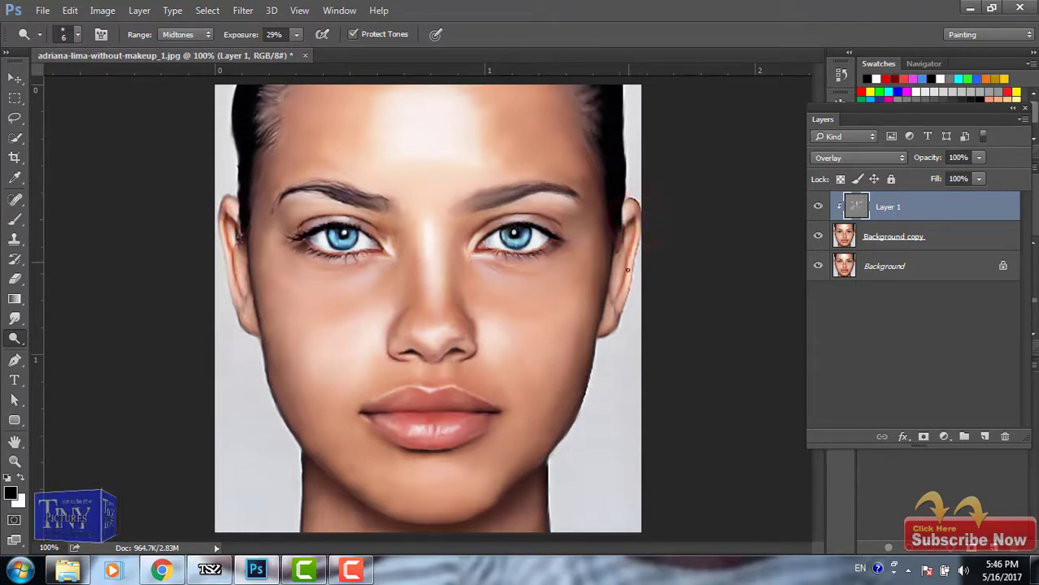
click(608, 296)
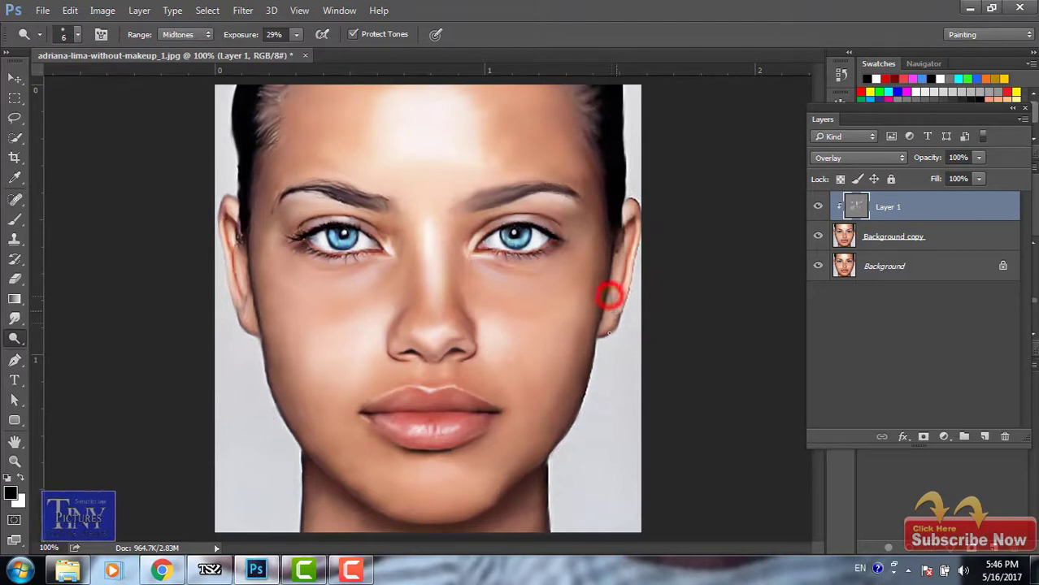
click(607, 326)
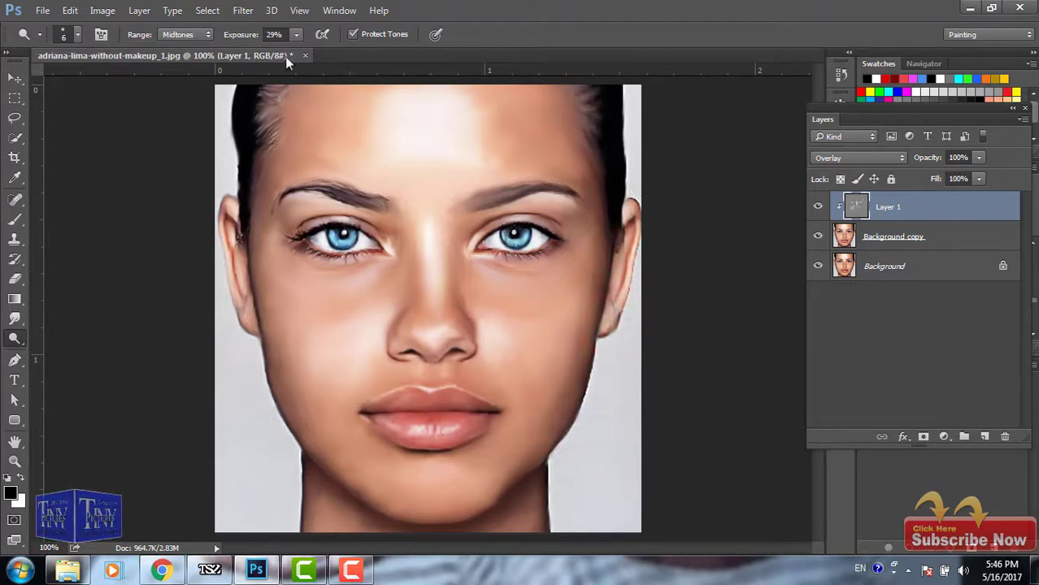
Step: Set Dodge exposure to 18% with a 50 px brush and dodge the chin and mid-forehead
click(297, 34)
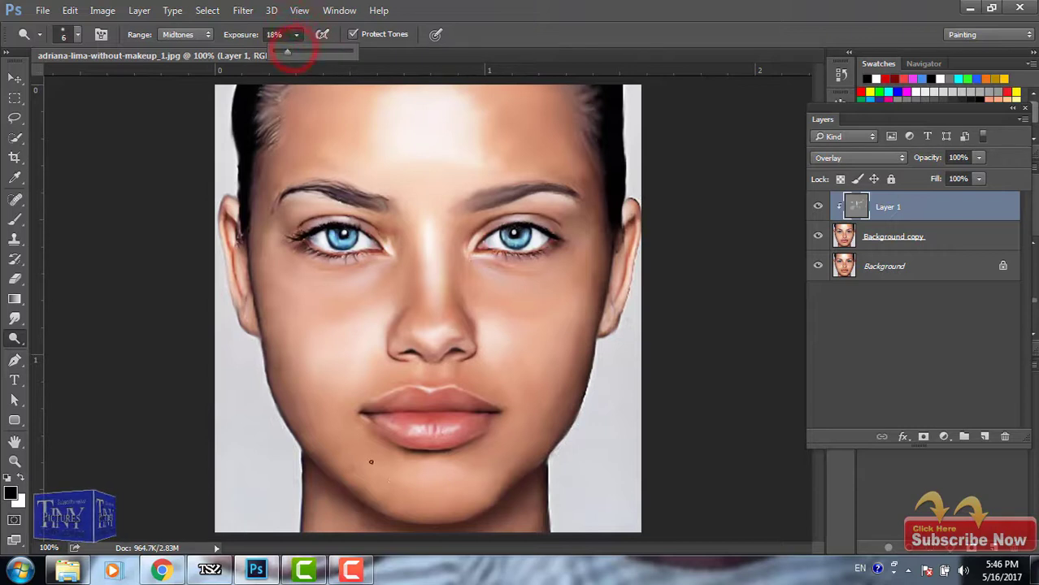
click(397, 478)
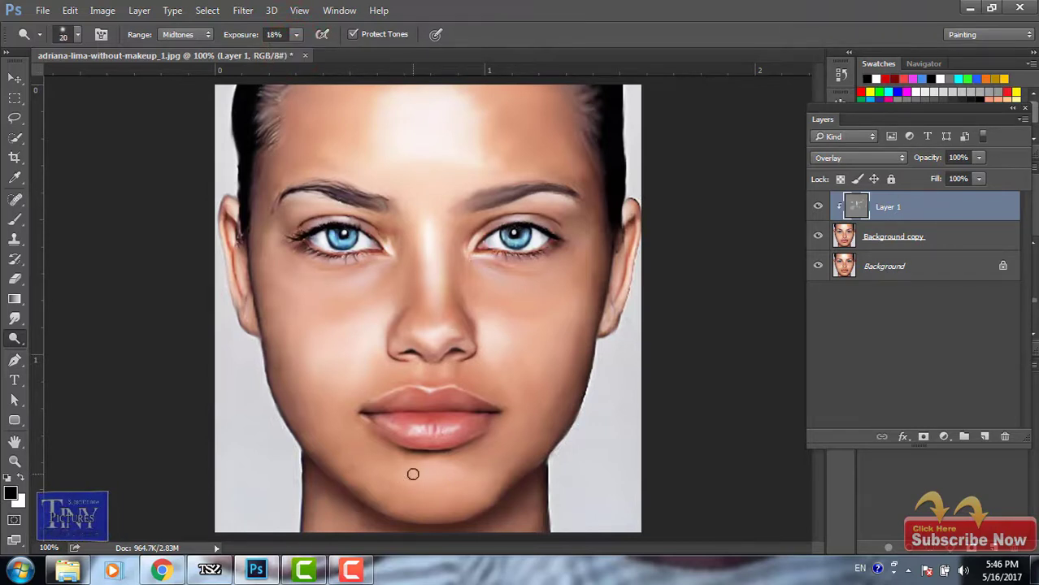
key(bracketright)
click(413, 475)
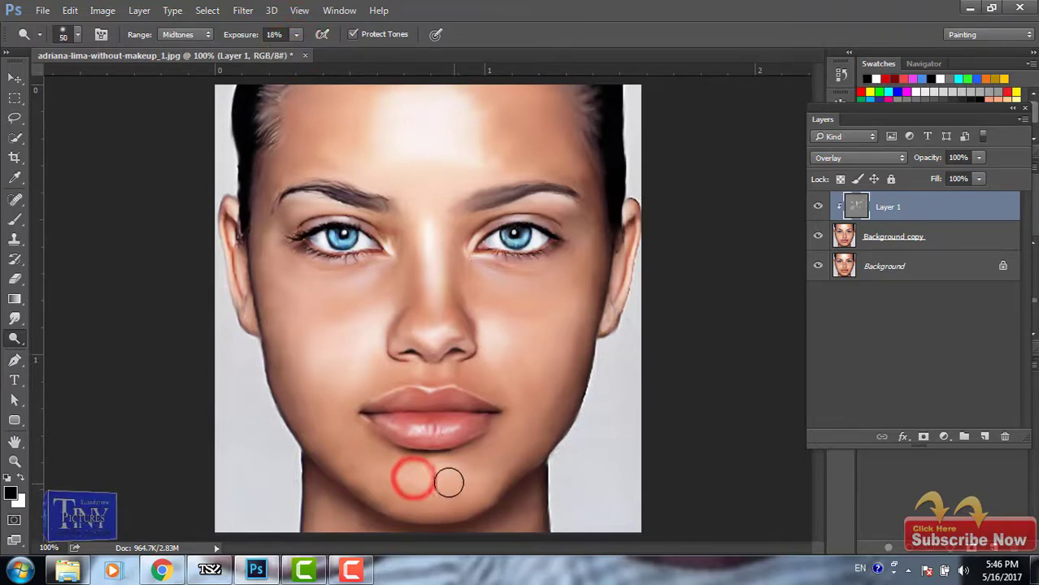
click(424, 472)
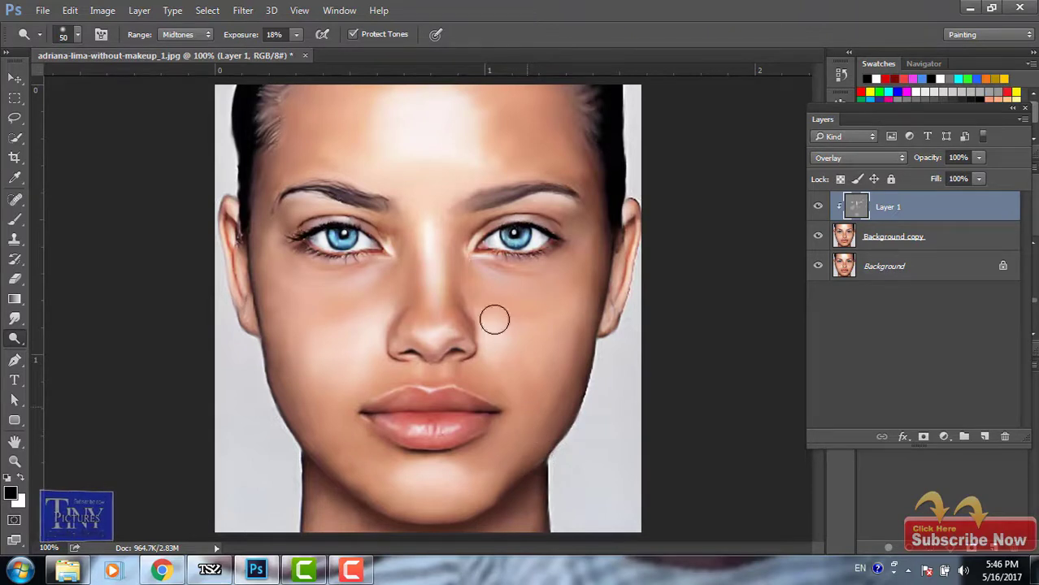
click(440, 149)
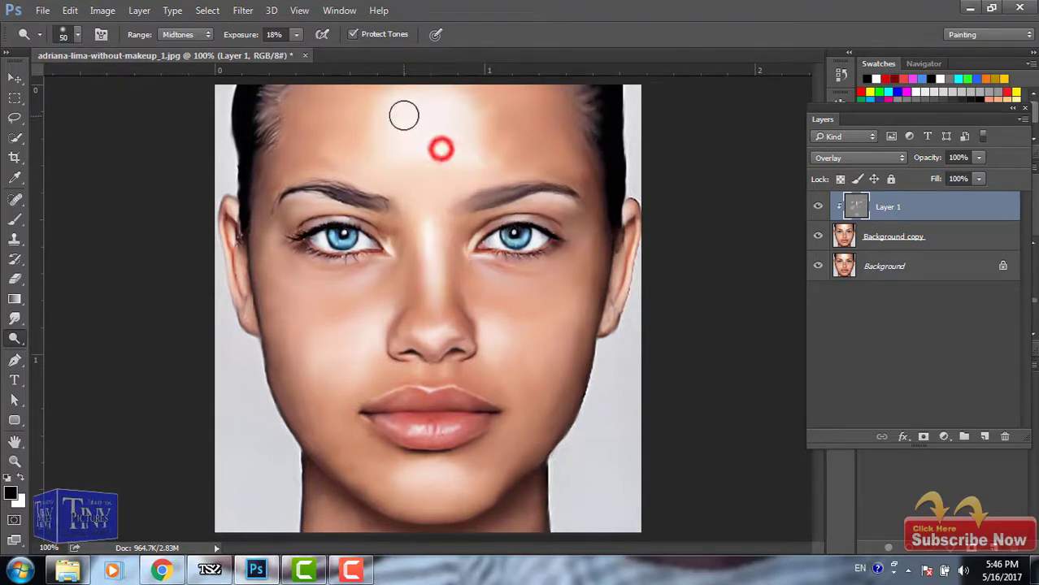
drag(404, 115, 441, 132)
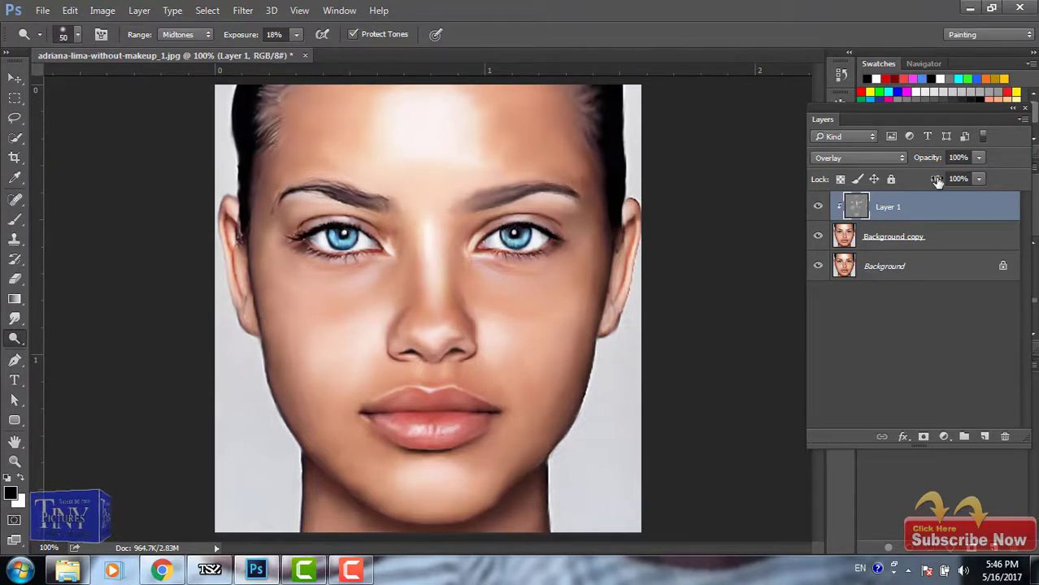
drag(936, 180, 923, 187)
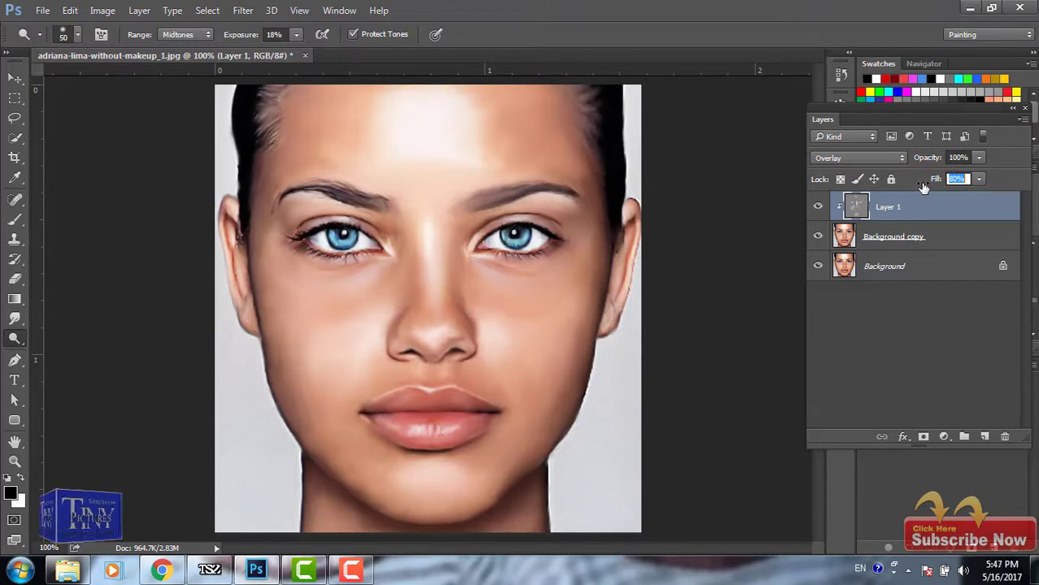
click(819, 209)
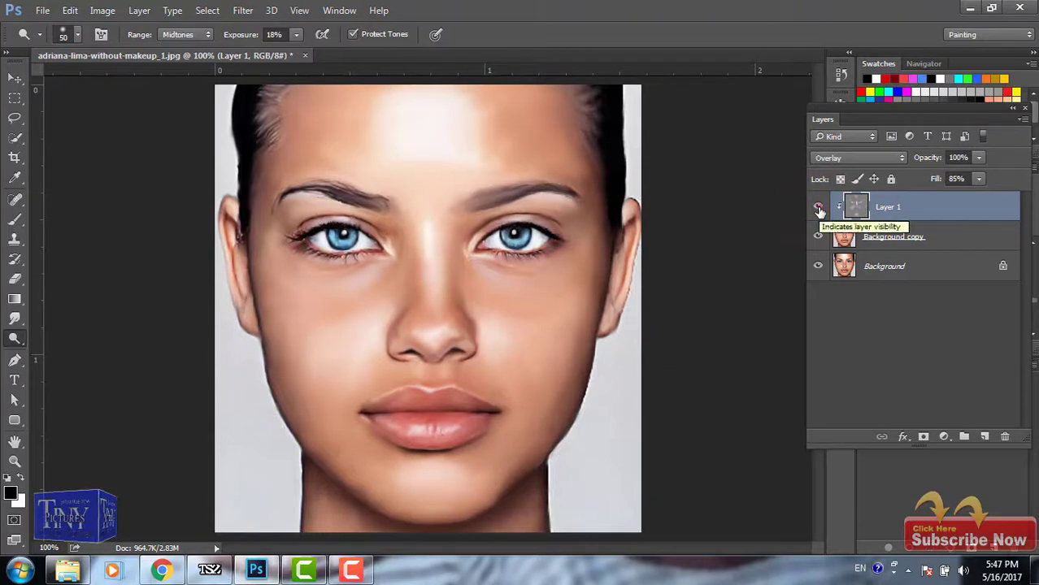
click(818, 209)
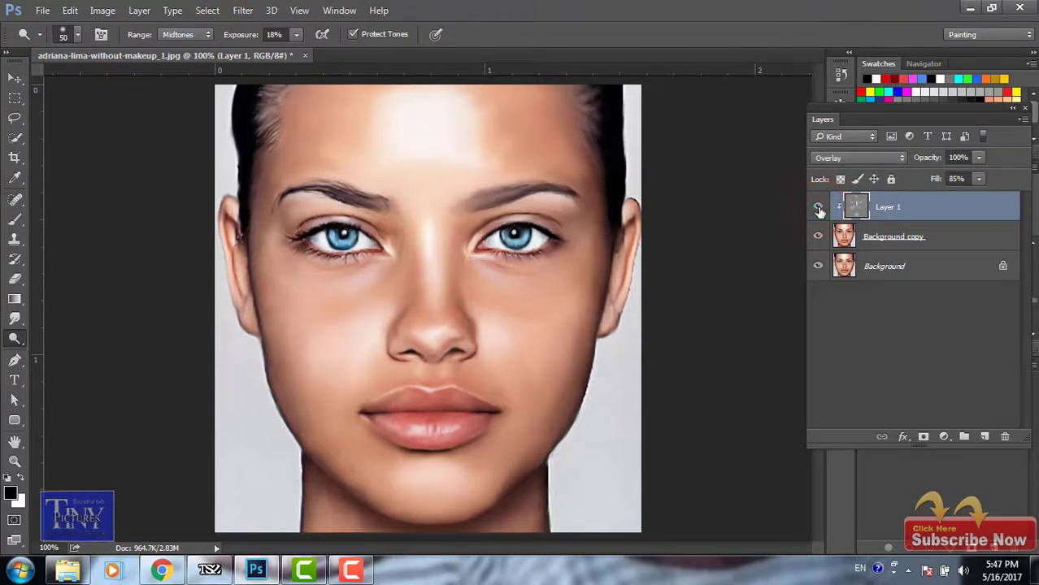
click(14, 79)
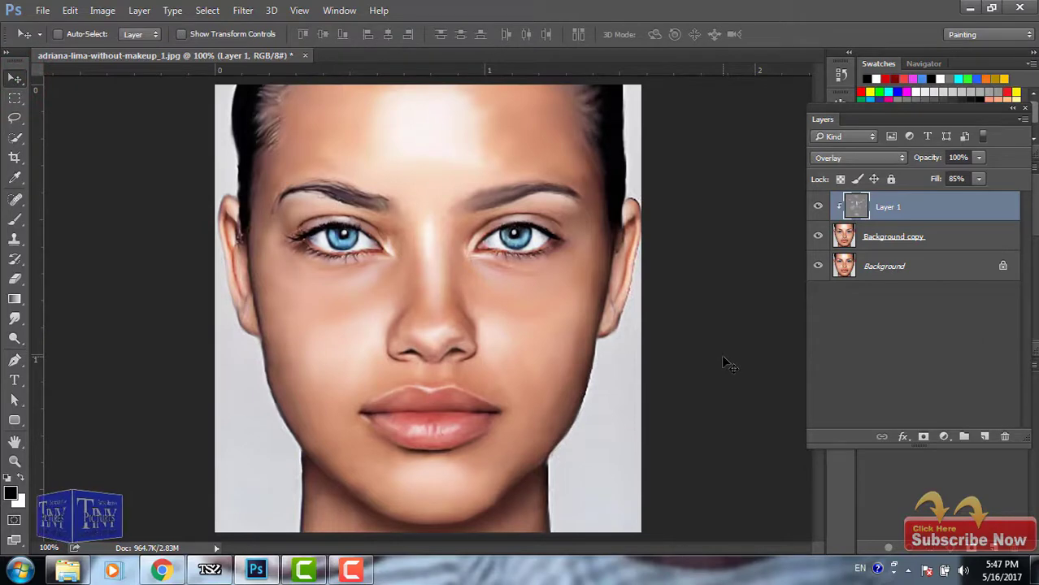
Step: Select Background copy and Layer 1 and merge them into one Layer 1 with Ctrl+E
click(17, 160)
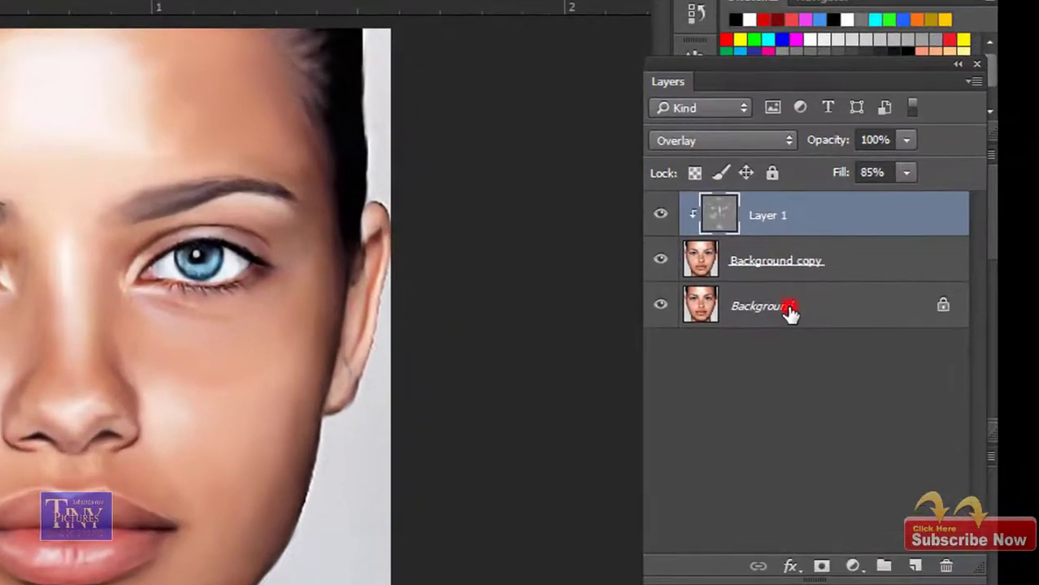
click(900, 268)
click(785, 262)
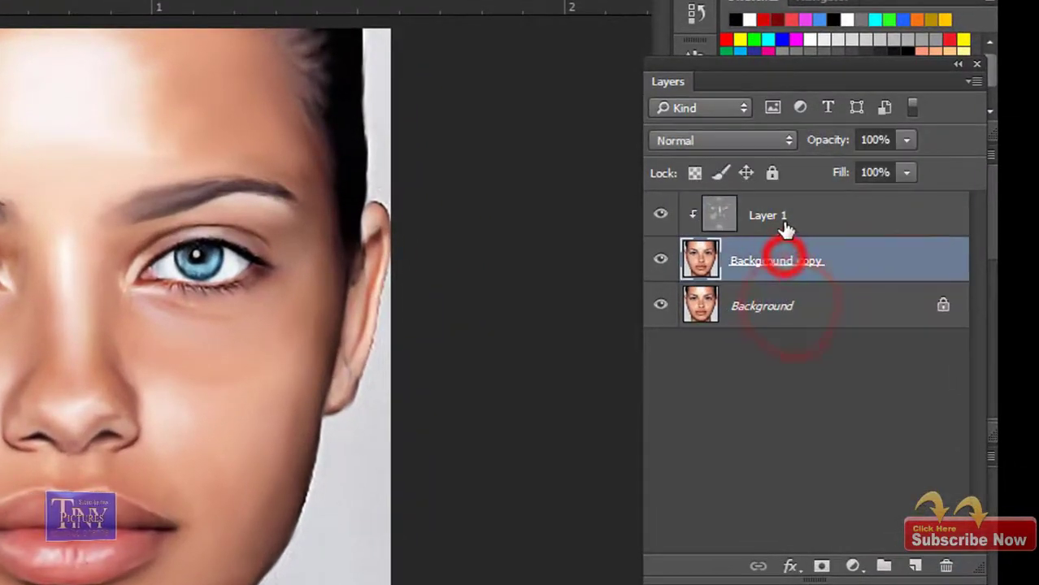
shift+click(782, 213)
key(ctrl+e)
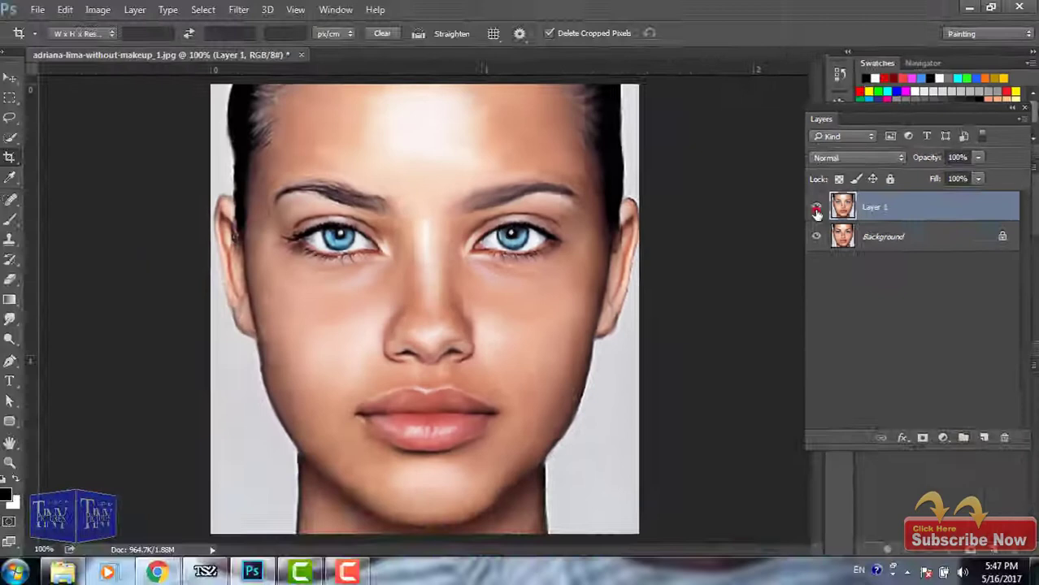
click(816, 208)
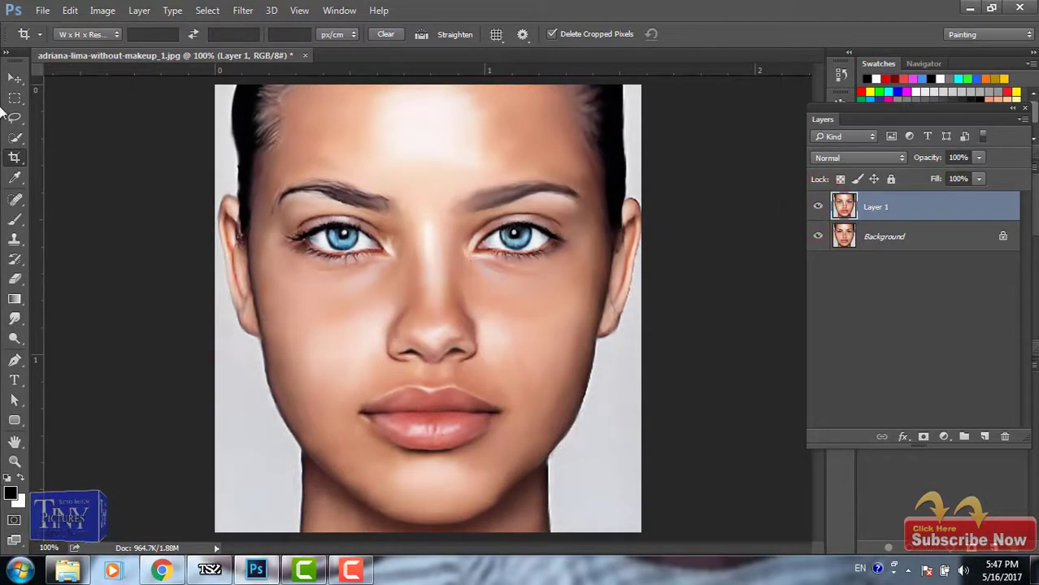
Step: Add a Color Lookup adjustment layer and try the 2Strip and 3Strip LUTs, dismissing the load errors
click(14, 77)
click(943, 436)
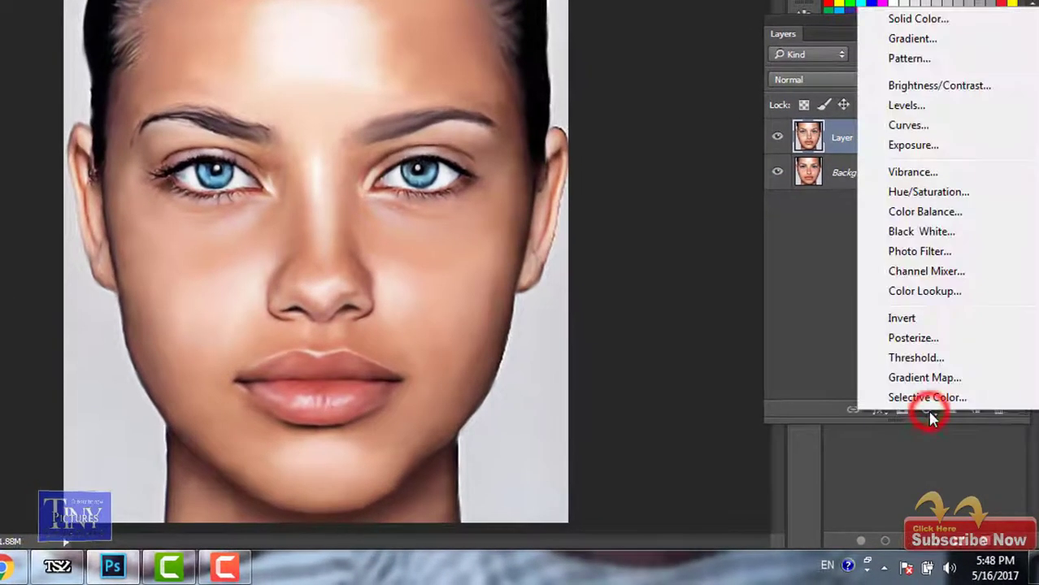
click(951, 291)
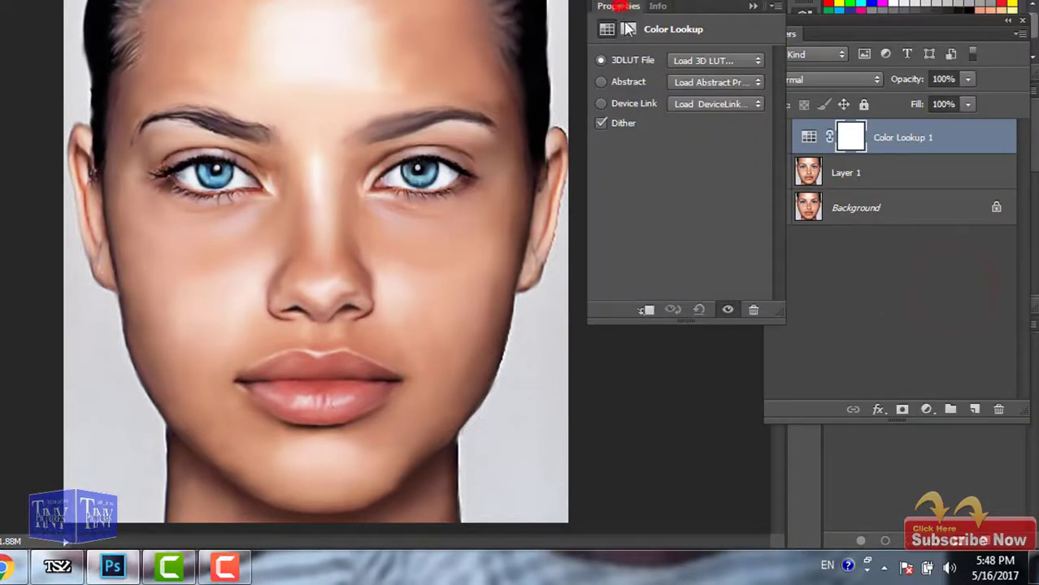
drag(618, 20, 624, 48)
click(730, 87)
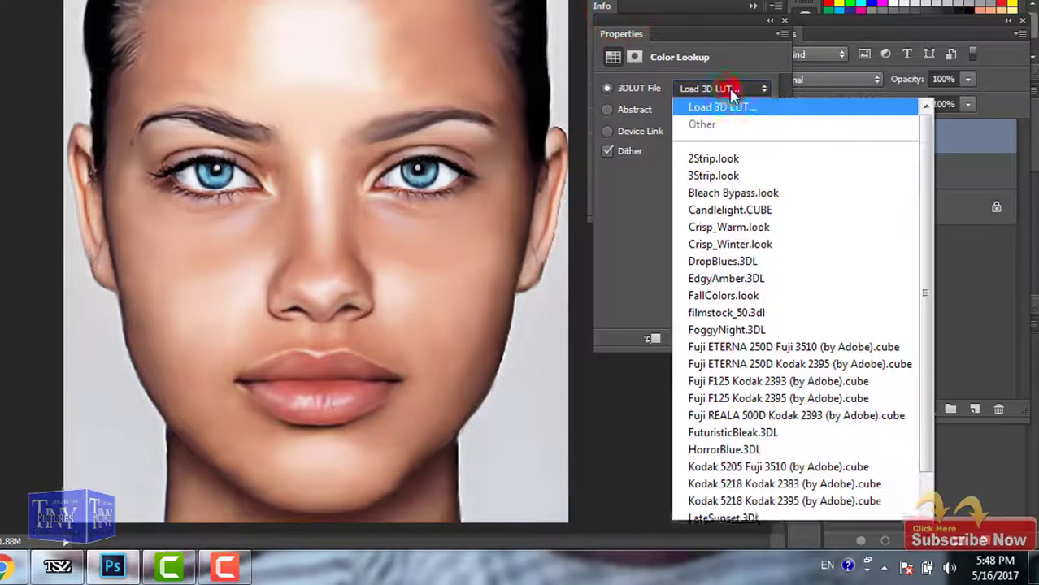
click(730, 160)
key(Down)
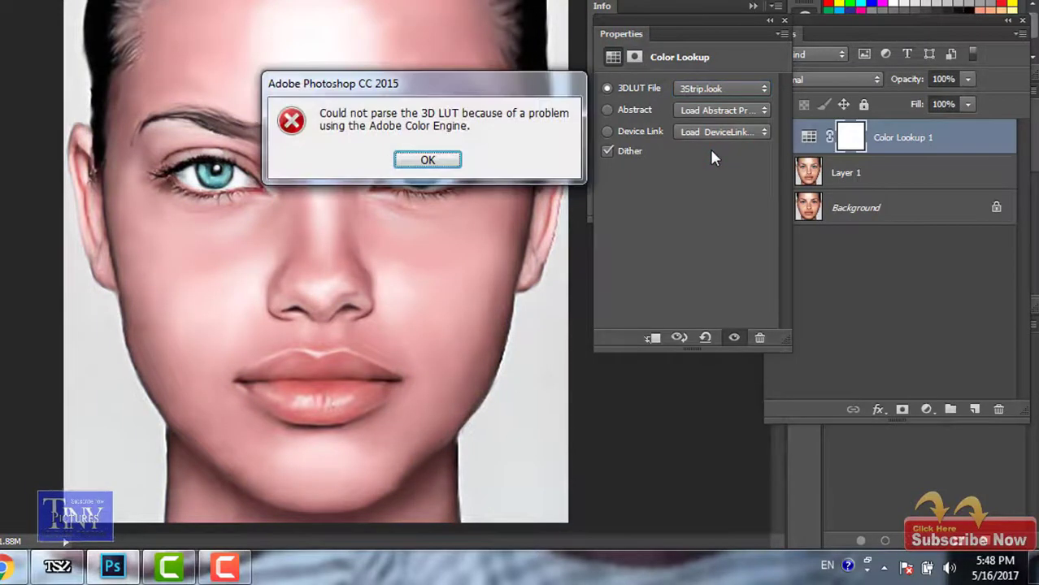
click(440, 158)
click(431, 157)
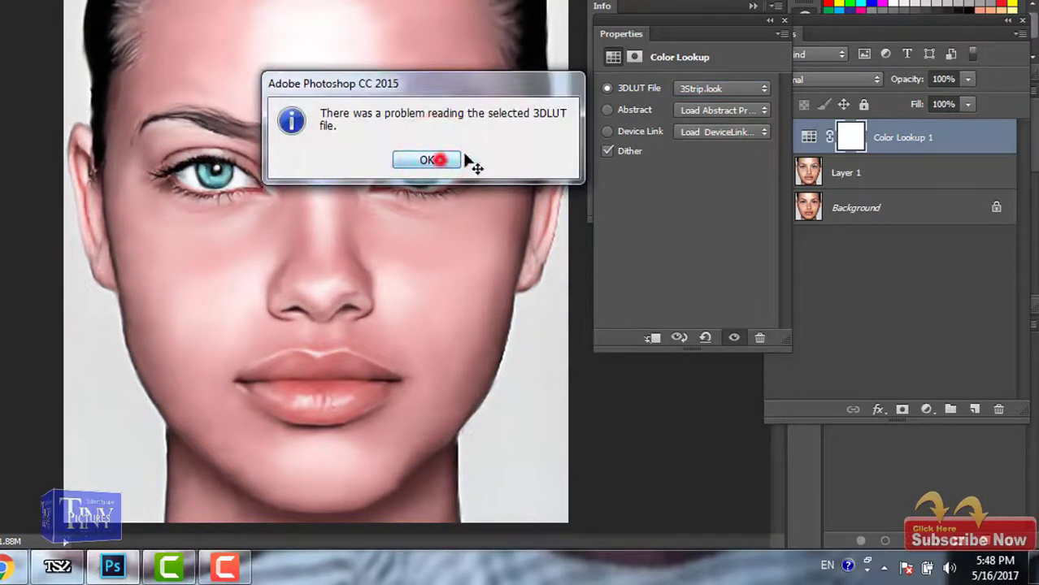
Step: Step through the 3DLUT list from Bleach Bypass to Fuji REALA 500D Kodak 2393
click(723, 89)
click(719, 119)
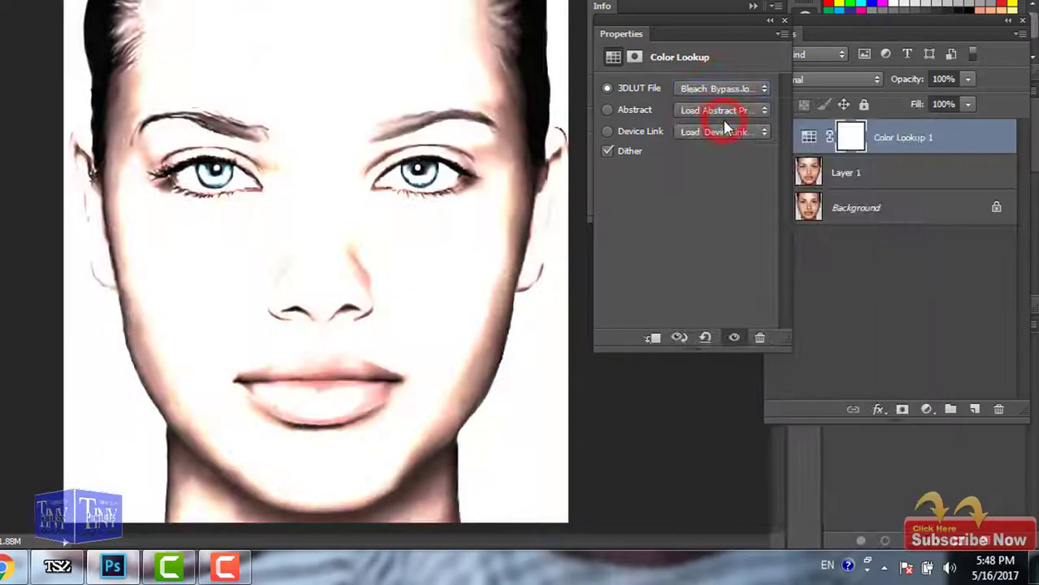
key(Down)
key(Down)
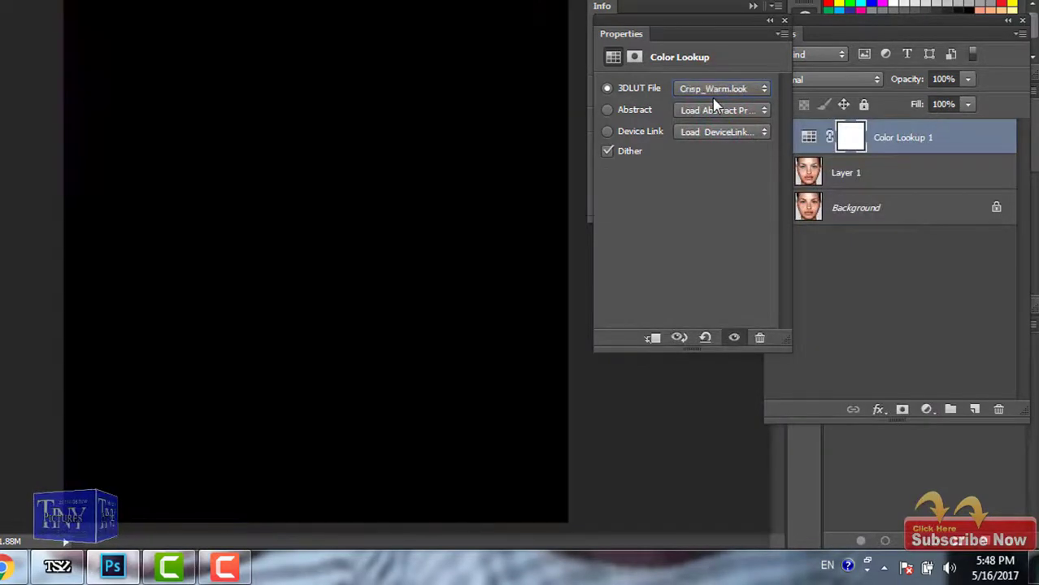
key(Down)
key(Down)
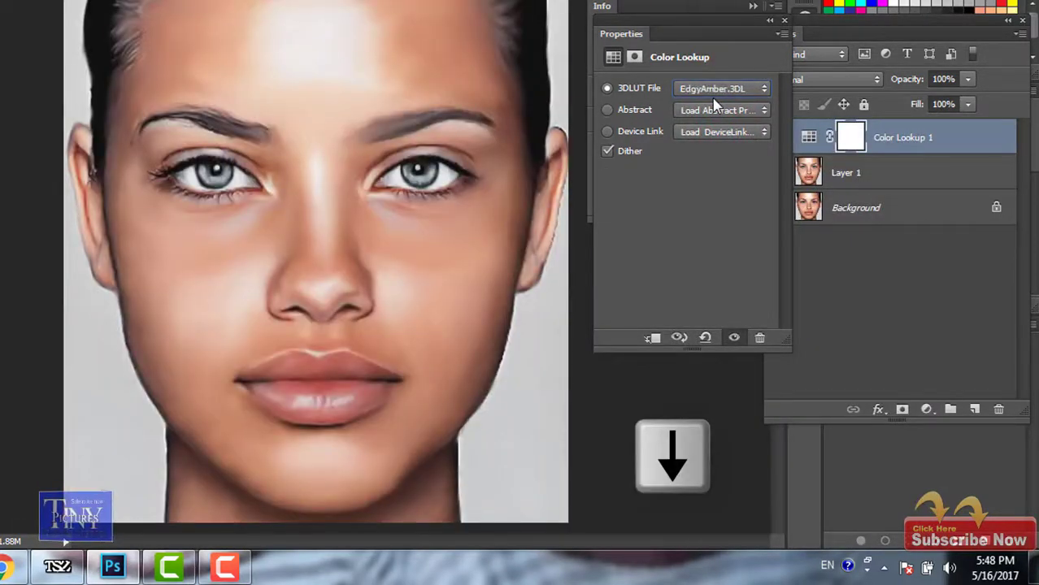
key(Down)
key(Down)
key(Down)
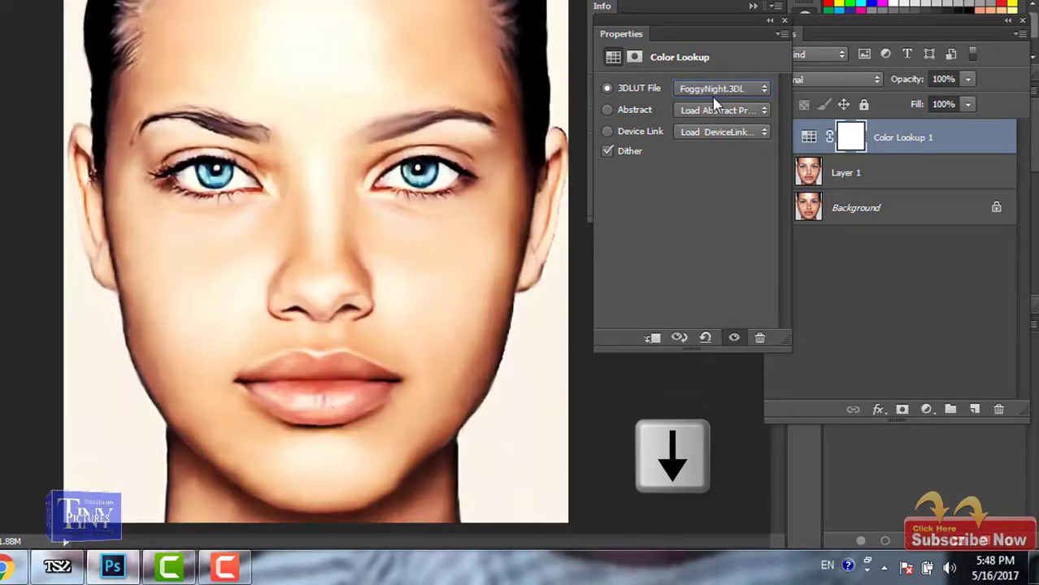
key(Down)
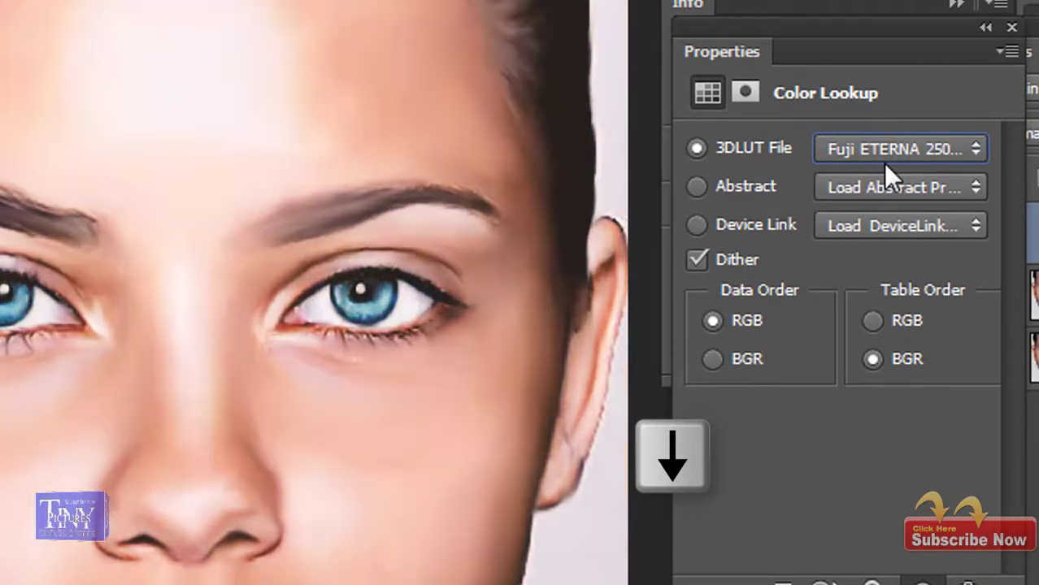
key(Down)
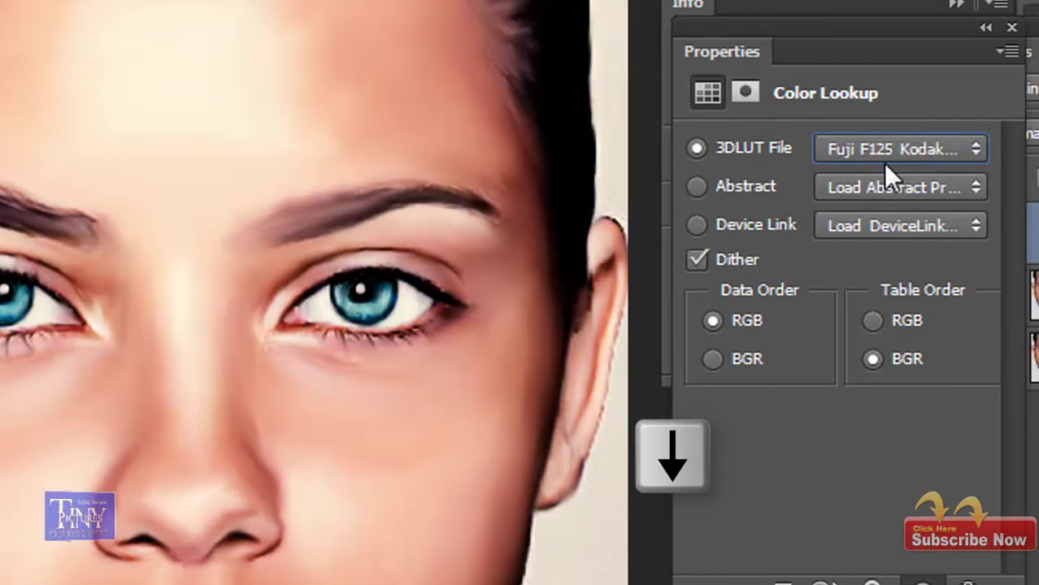
key(Down)
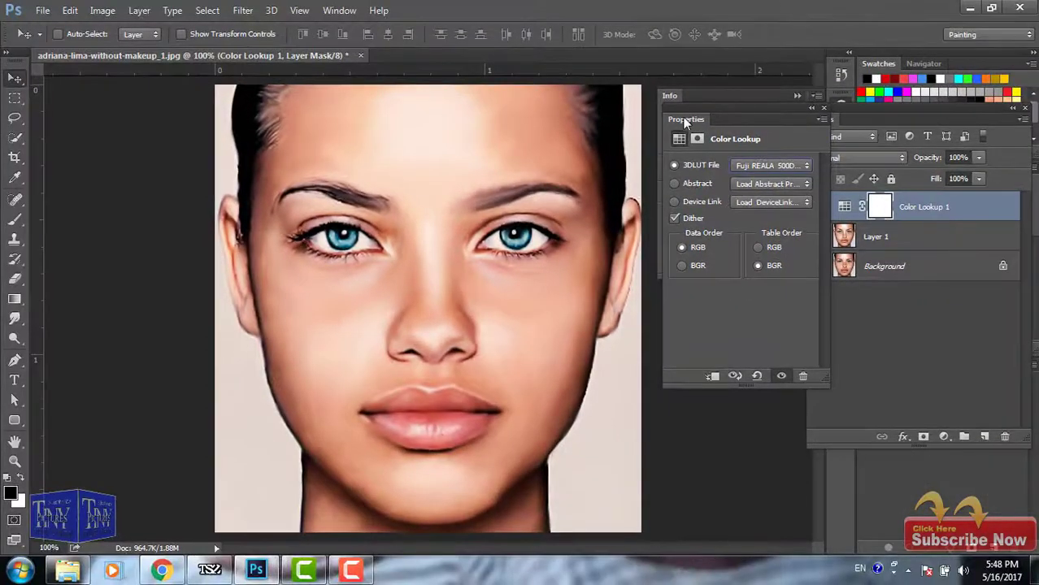
mouse_move(683, 121)
mouse_down()
mouse_move(776, 375)
mouse_move(736, 277)
mouse_move(713, 168)
mouse_up()
Step: Clip Color Lookup 1 to Layer 1 and lower its fill to 21%
click(737, 417)
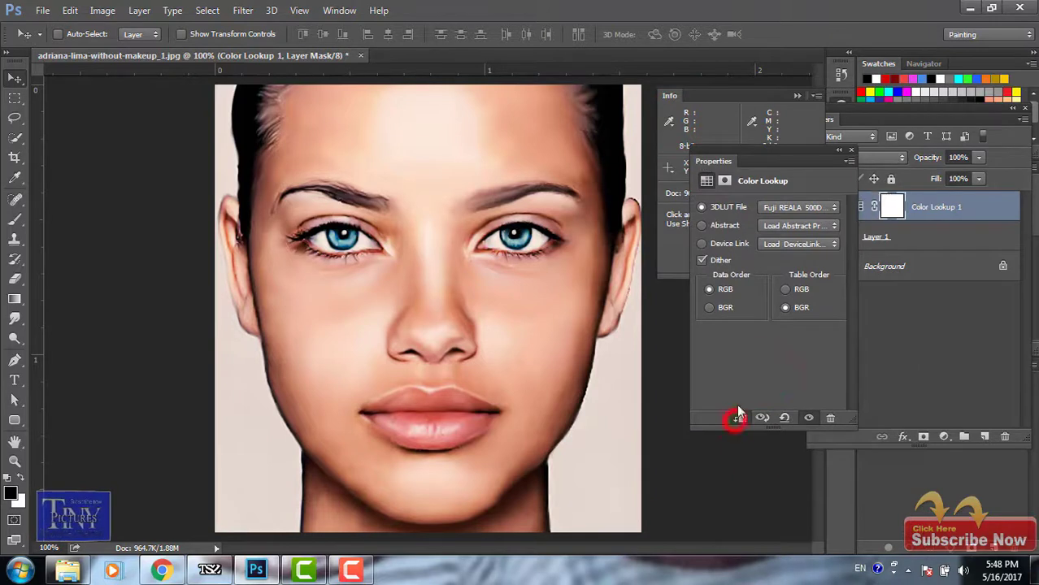
click(850, 150)
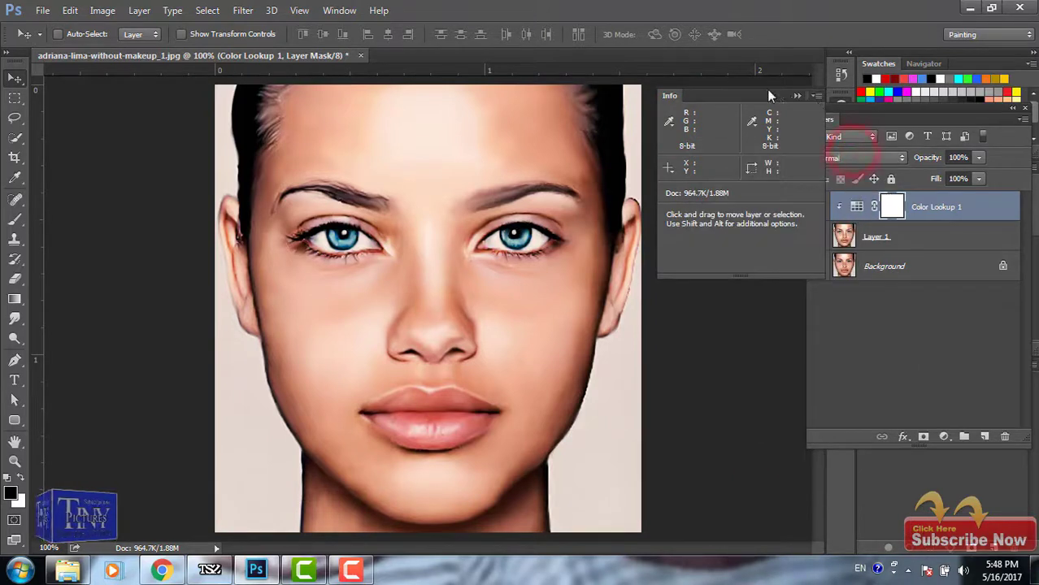
click(795, 95)
mouse_move(935, 179)
mouse_down()
mouse_move(879, 179)
mouse_move(927, 177)
mouse_up()
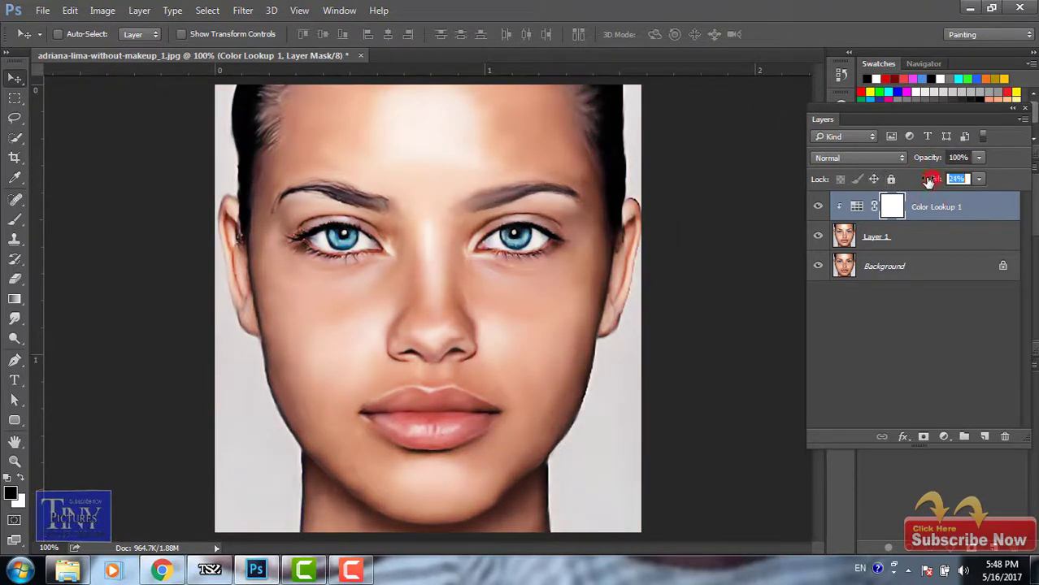
click(823, 207)
click(823, 207)
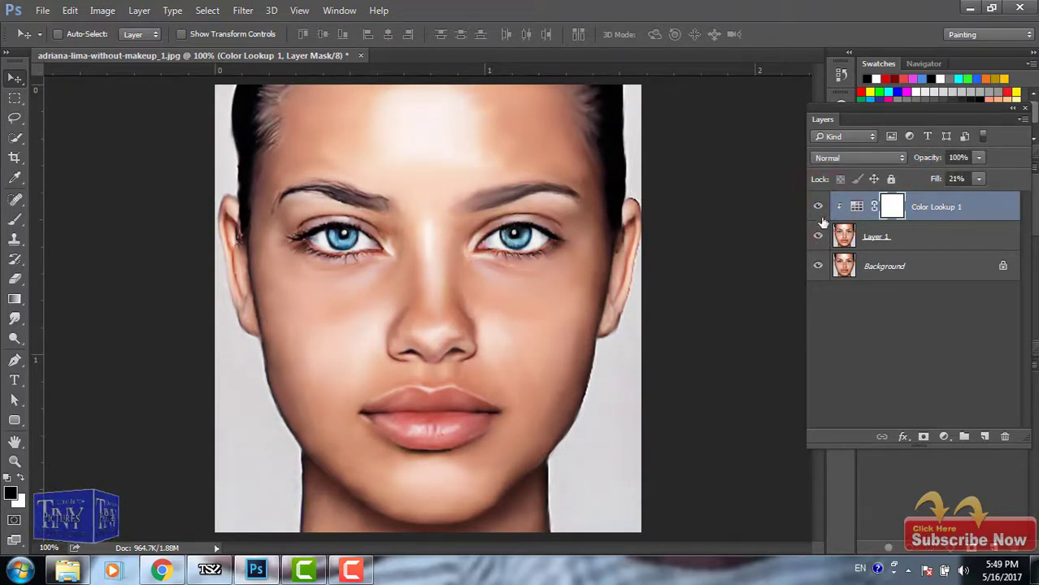
Step: Select Layer 1 together with the grade and merge them with Ctrl+E
shift+click(935, 237)
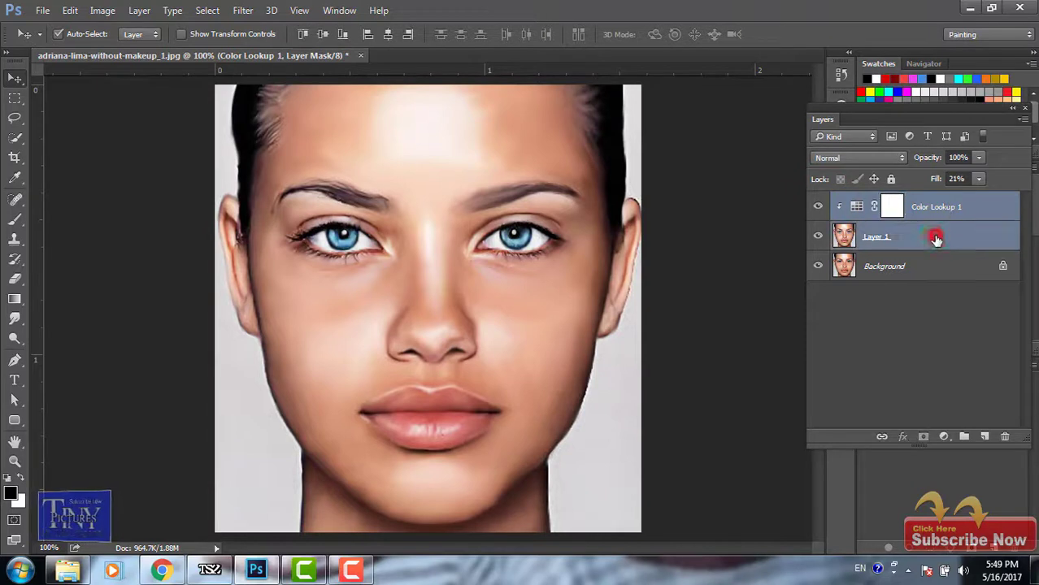
click(820, 208)
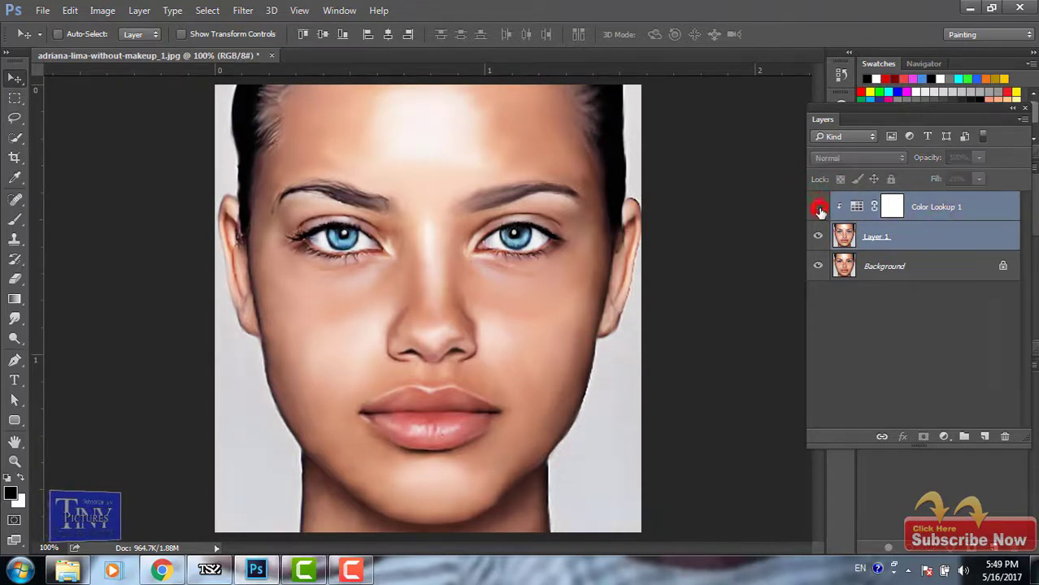
click(819, 207)
key(ctrl+e)
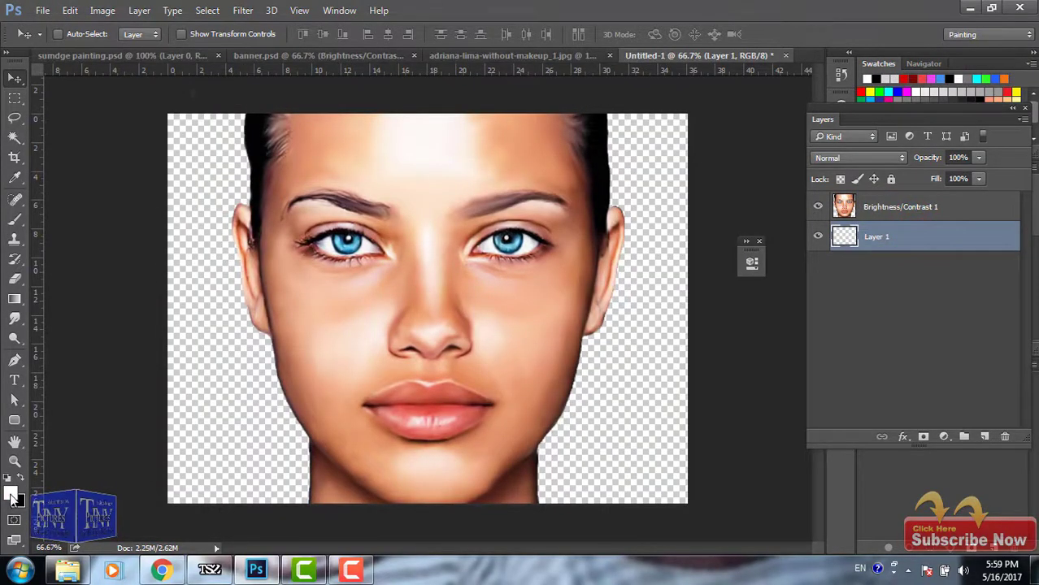
Step: Fill Layer 1 with a saturated orange, then refill it with a darker orange
click(11, 494)
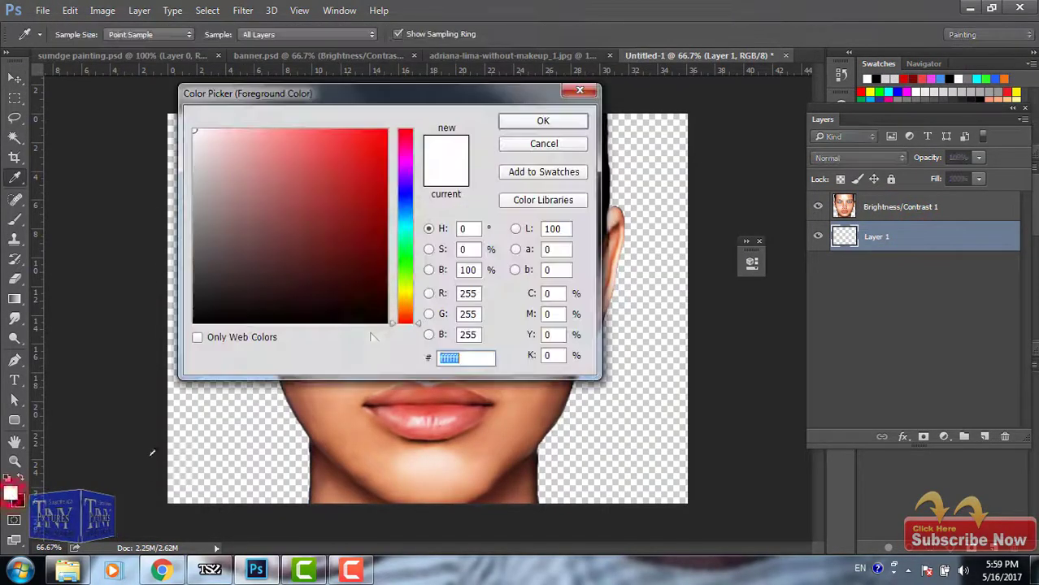
click(406, 298)
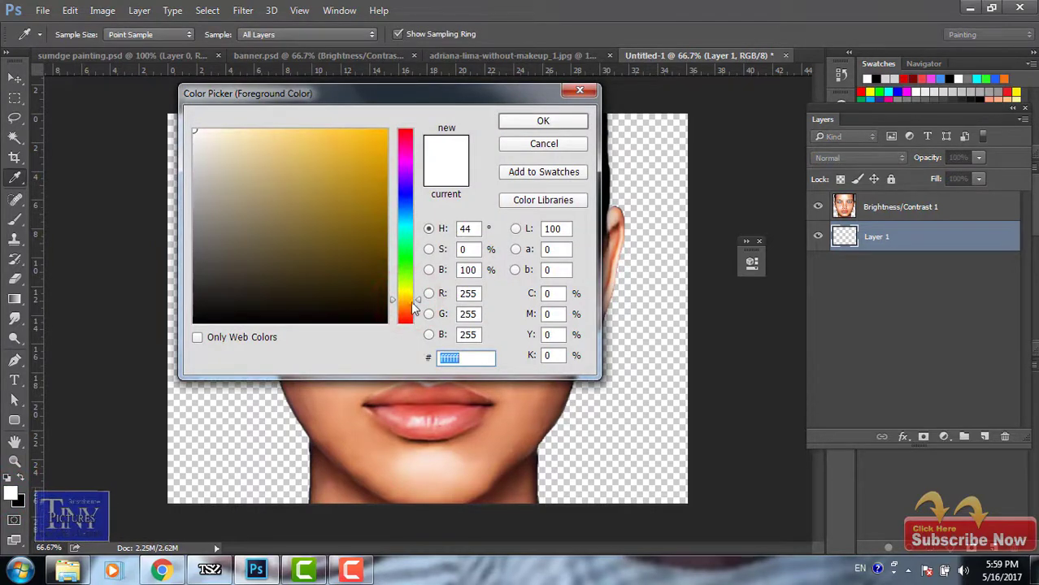
click(412, 302)
drag(350, 167, 352, 117)
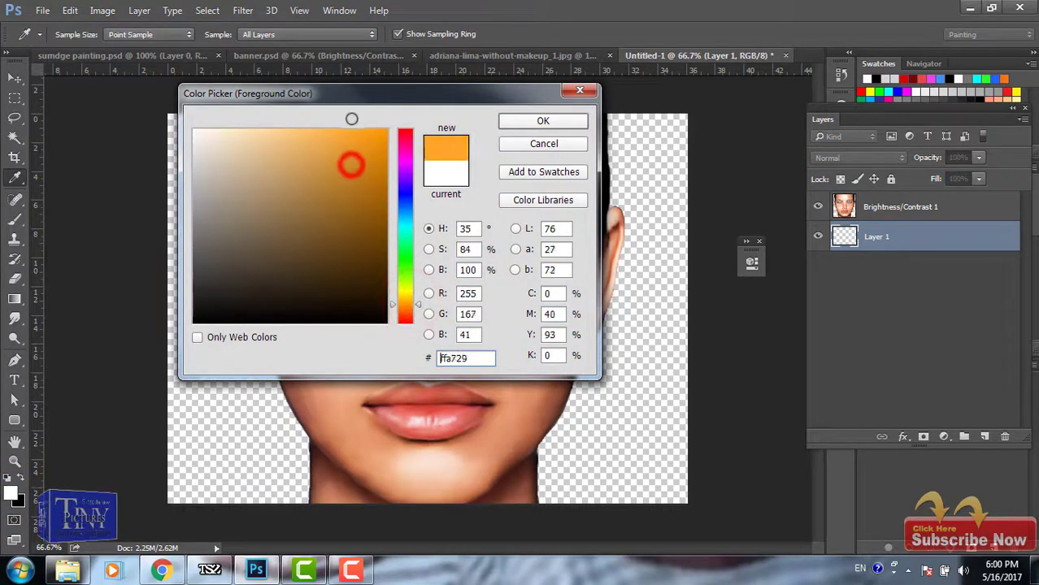
click(543, 121)
key(v)
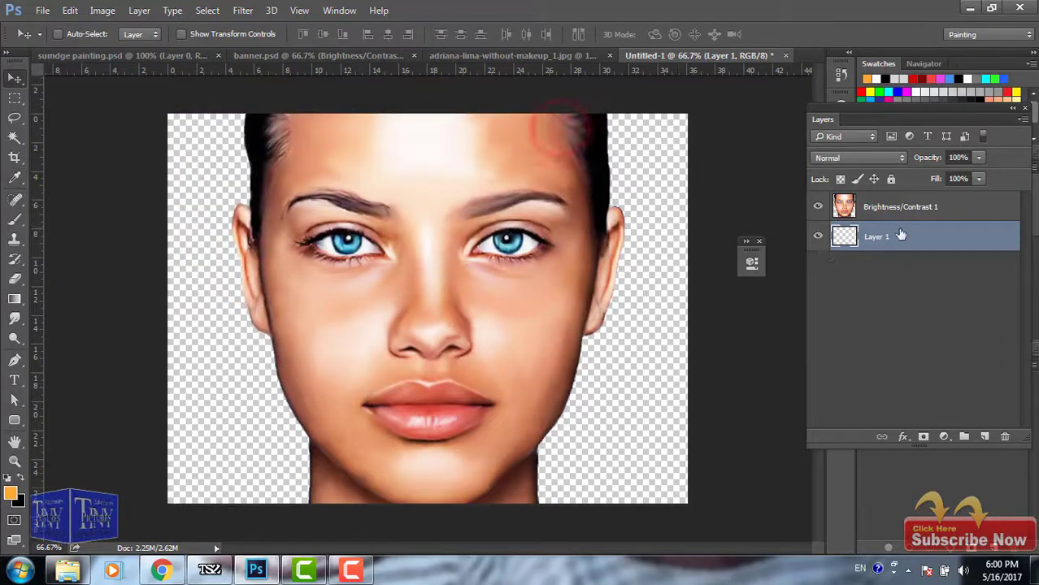
key(alt+BackSpace)
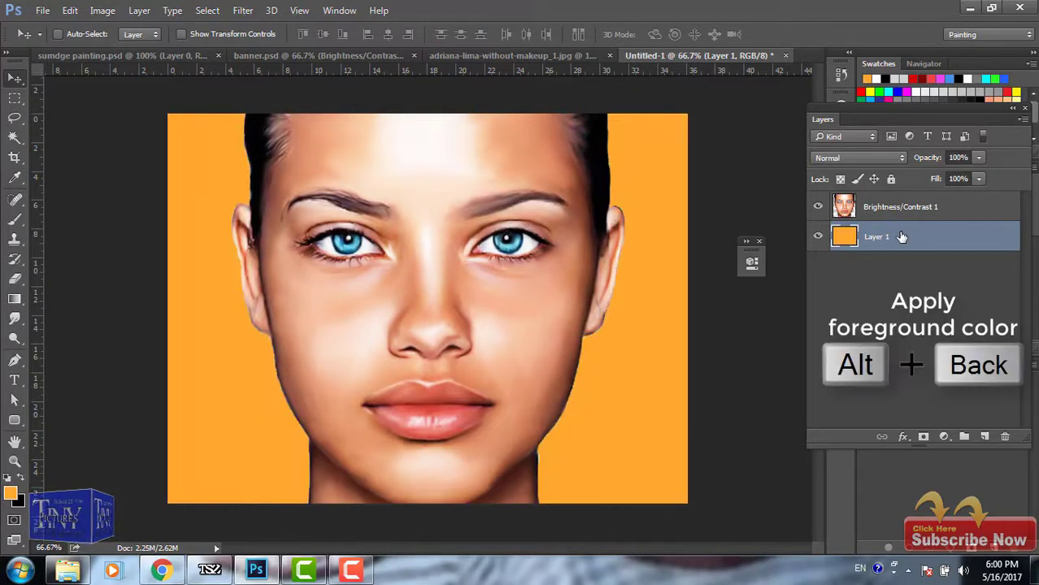
click(12, 490)
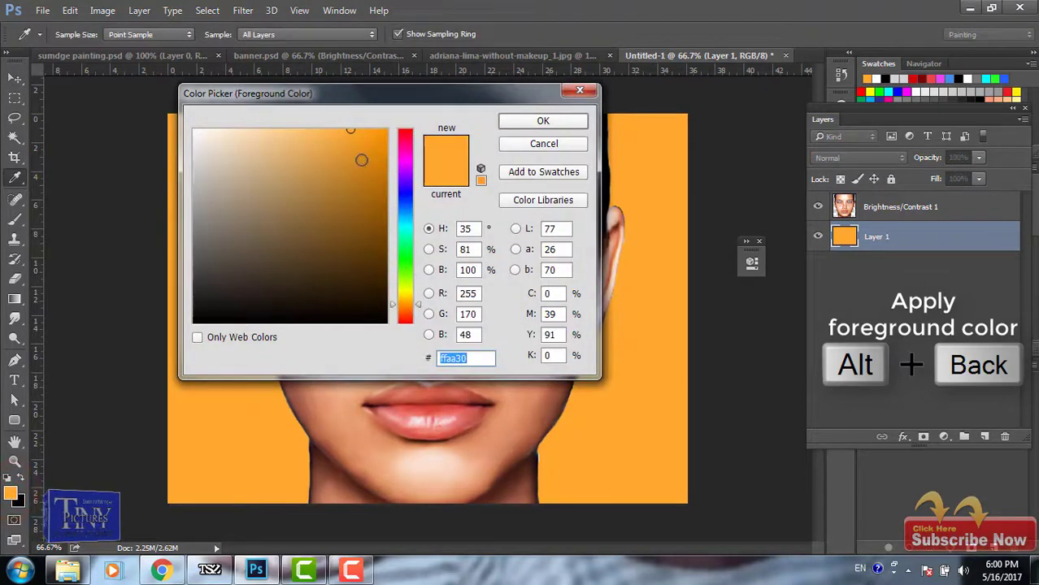
drag(360, 159, 378, 179)
click(536, 121)
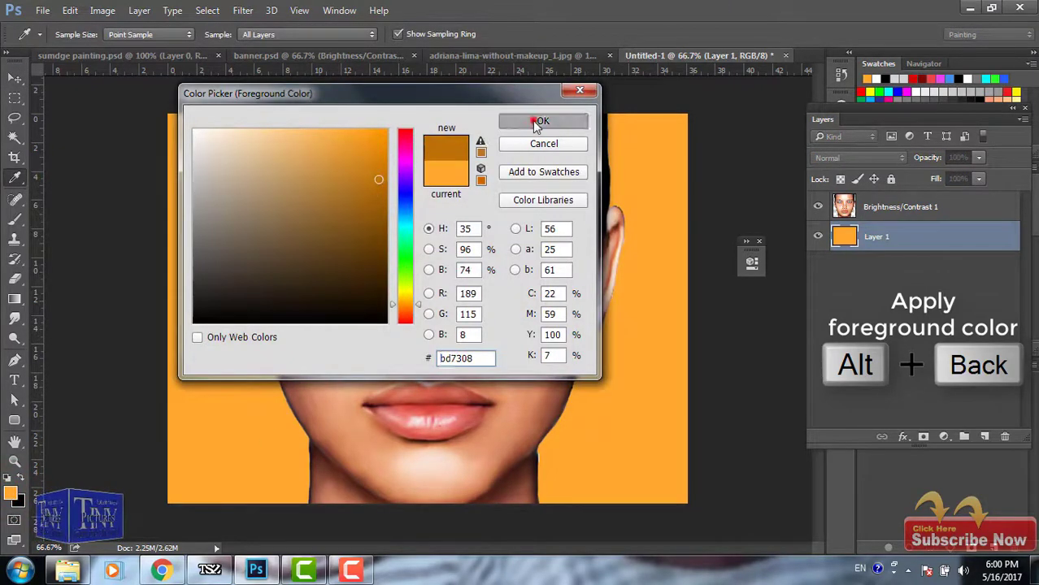
key(alt+BackSpace)
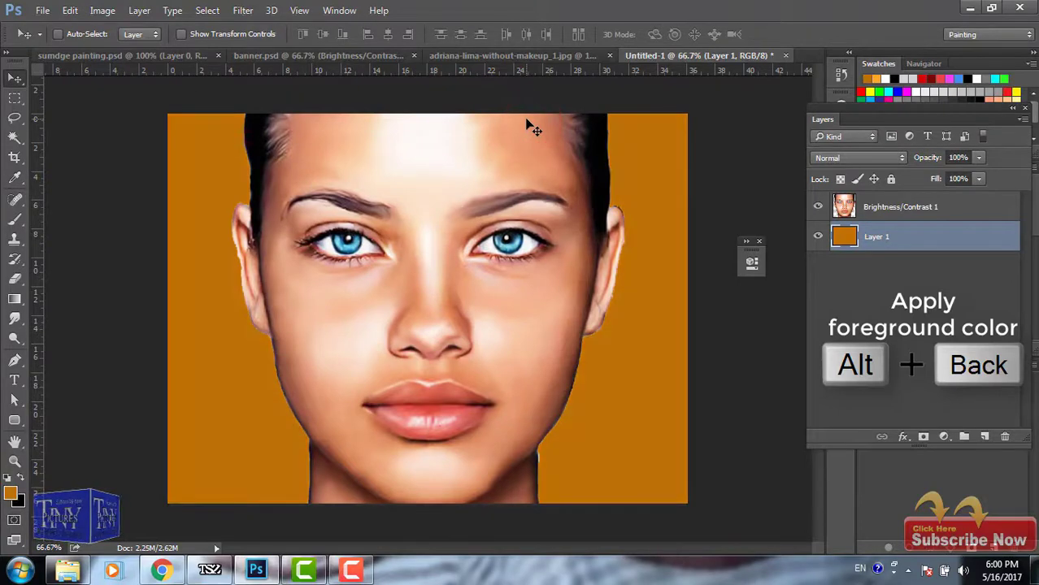
Step: Refill Layer 1 with mustard gold #a27b04
click(10, 492)
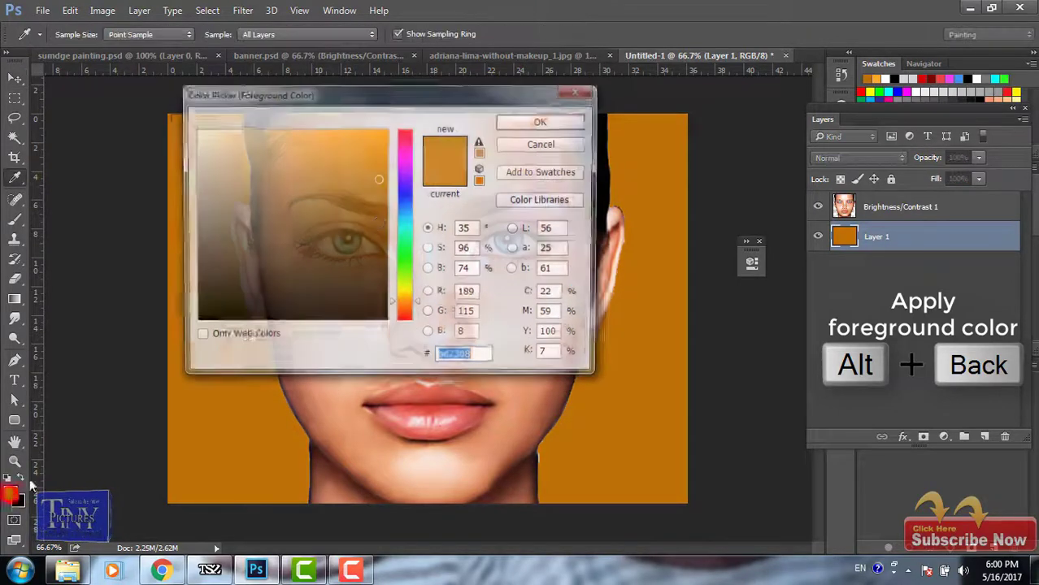
click(379, 226)
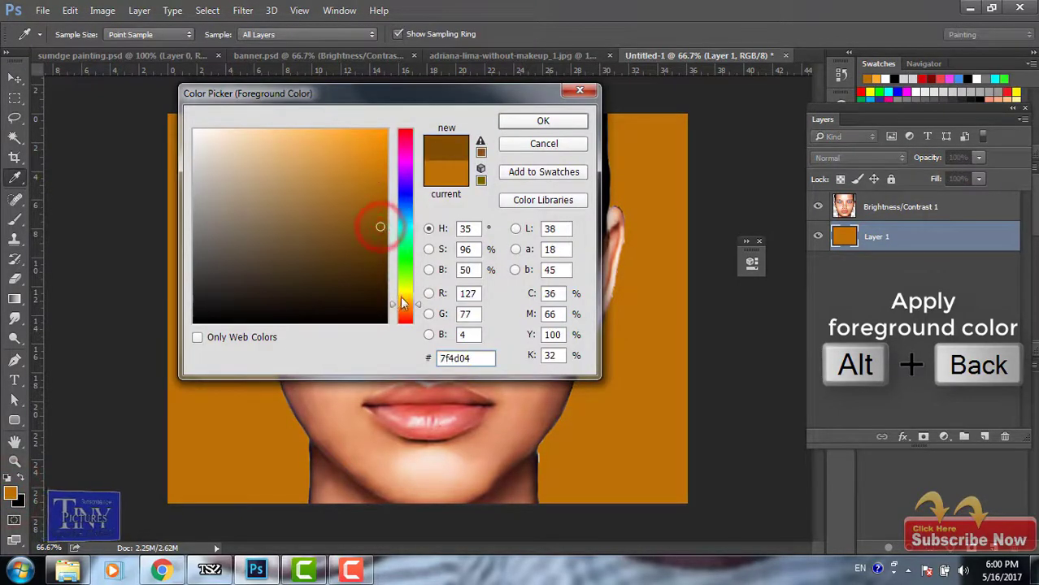
click(406, 300)
click(380, 218)
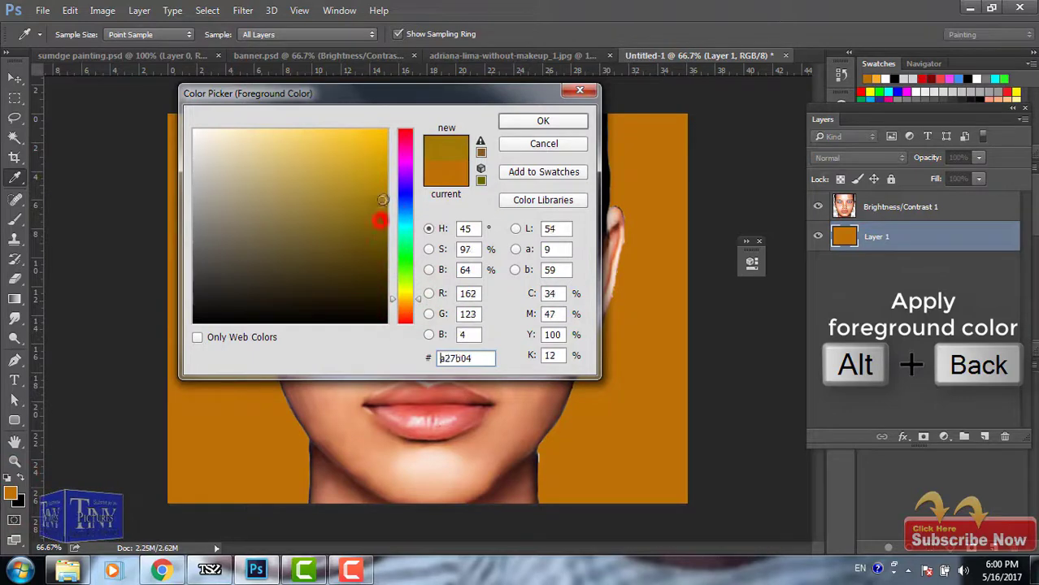
click(383, 198)
click(552, 122)
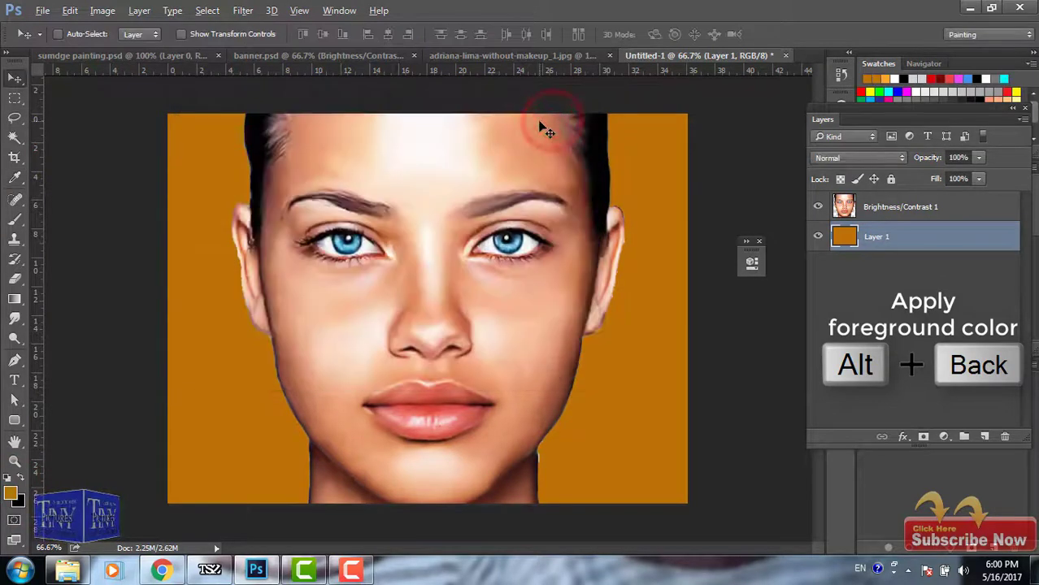
key(alt+BackSpace)
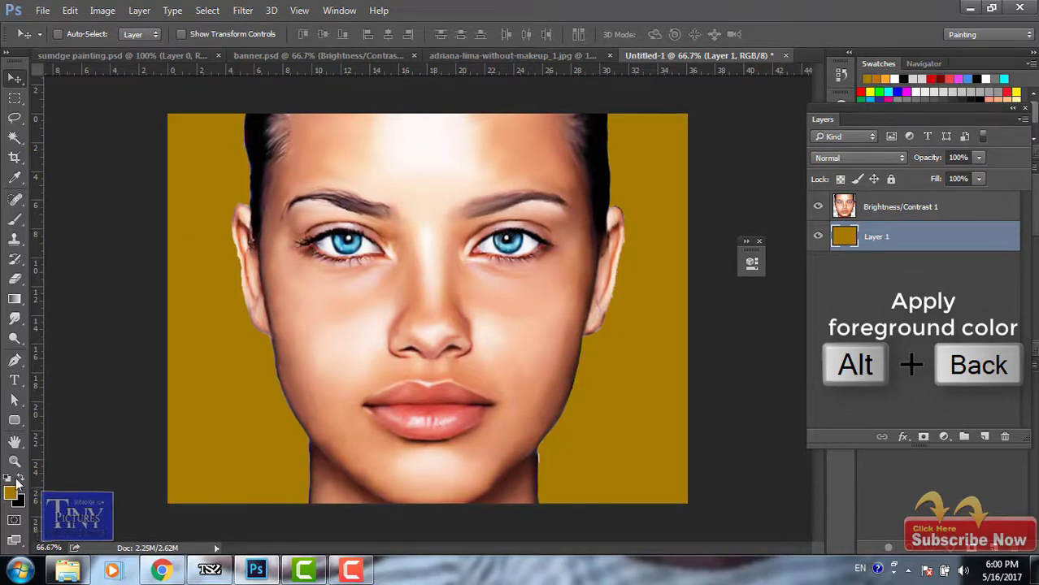
Step: On a new Layer 2, dab a 1200 px white brush behind the face, undoing the second dab
click(14, 219)
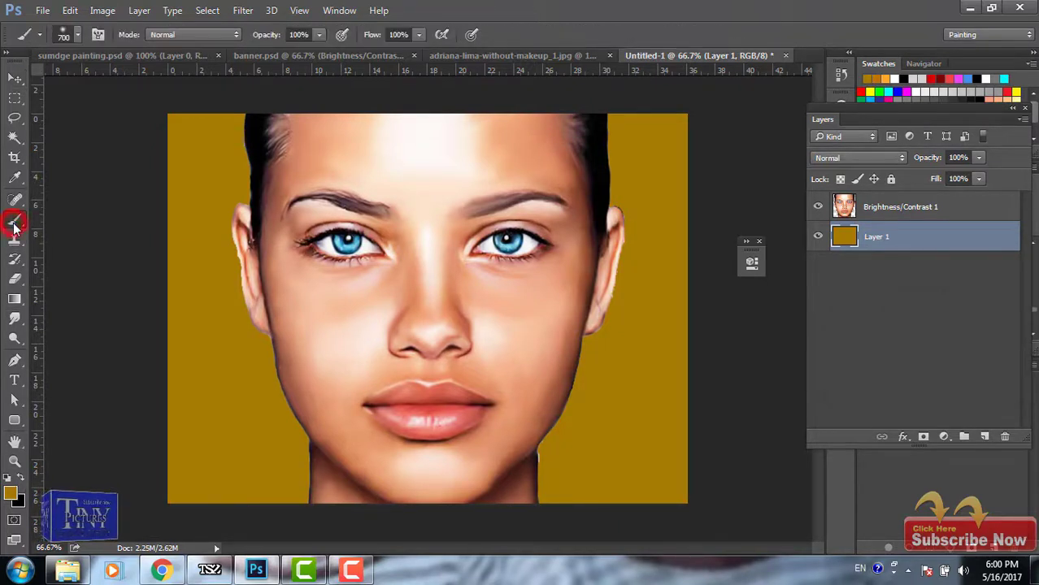
click(20, 477)
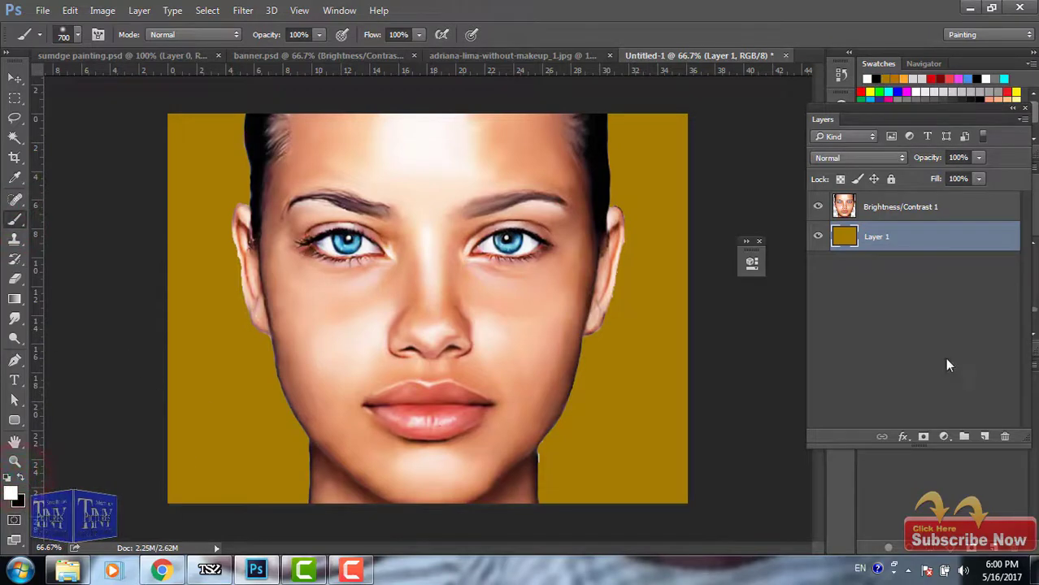
click(983, 437)
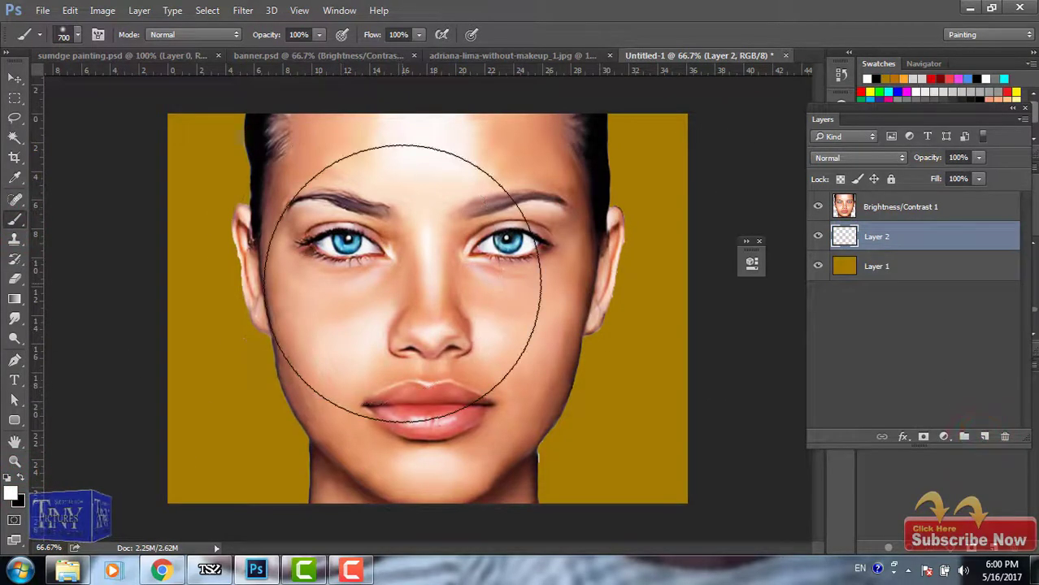
key(bracketright)
key(bracketright)
key(bracketright)
key(bracketright)
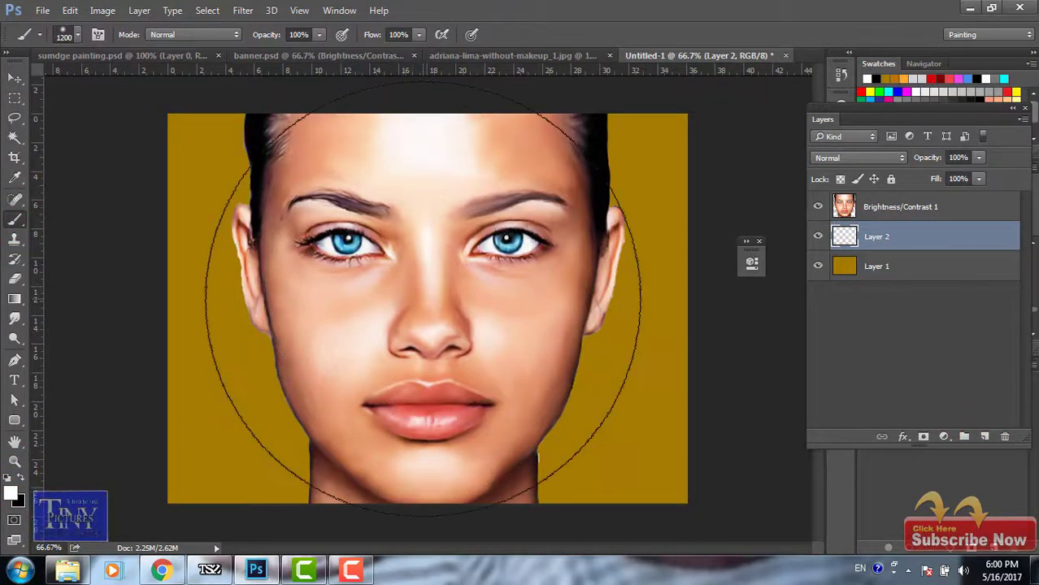
key(bracketright)
click(428, 285)
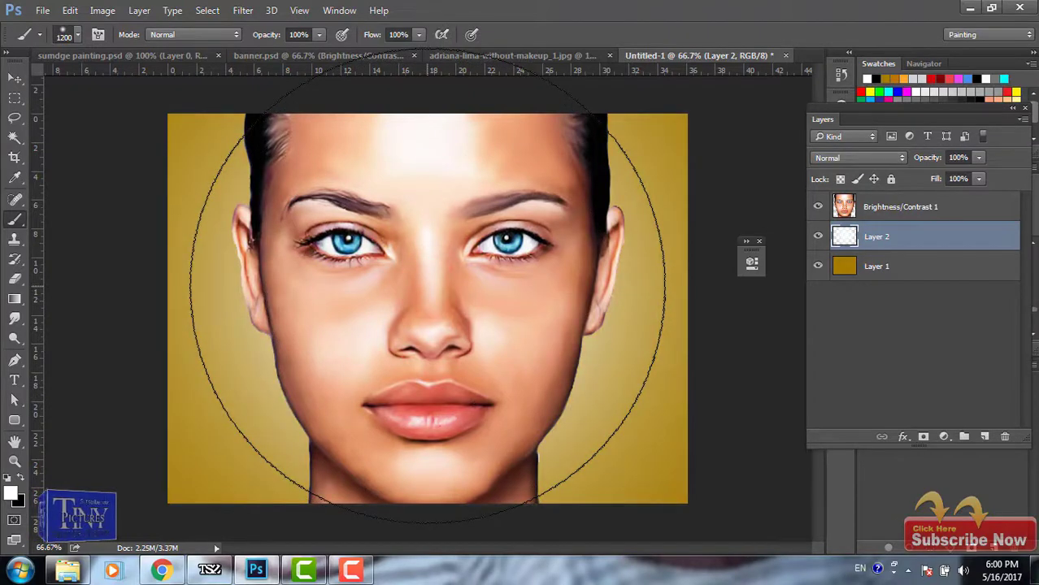
click(428, 285)
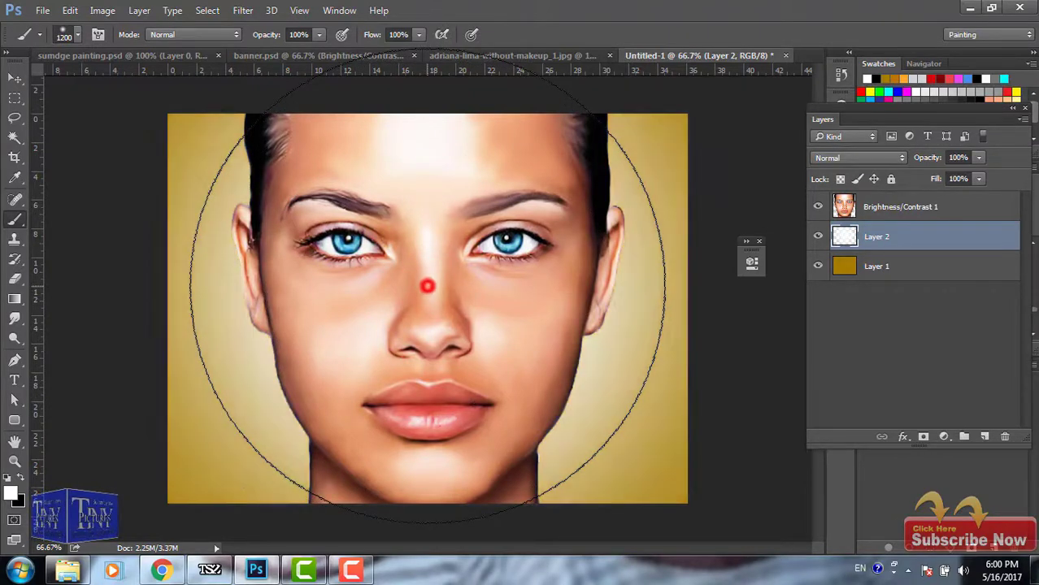
click(16, 78)
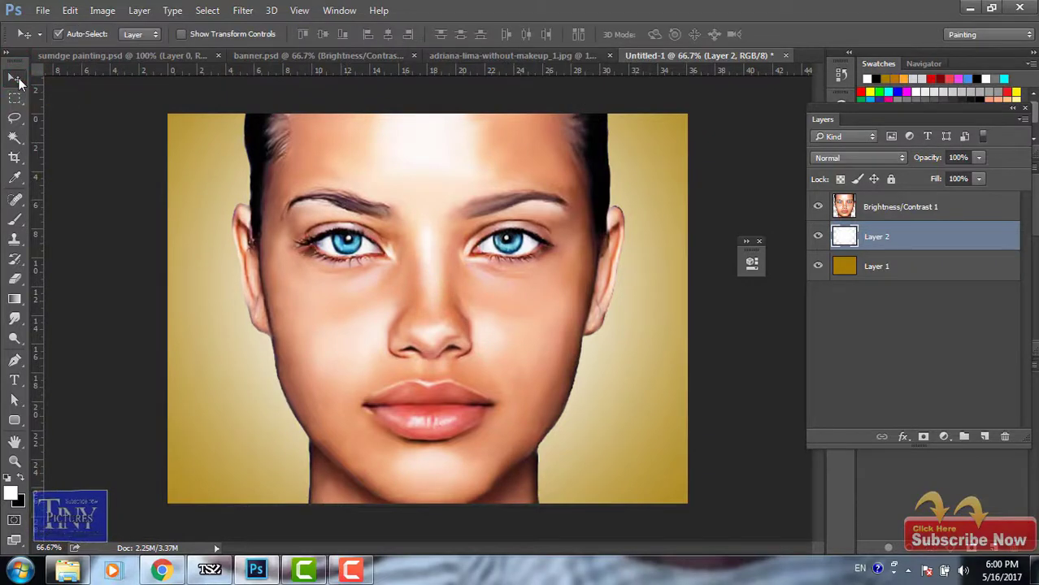
key(ctrl+z)
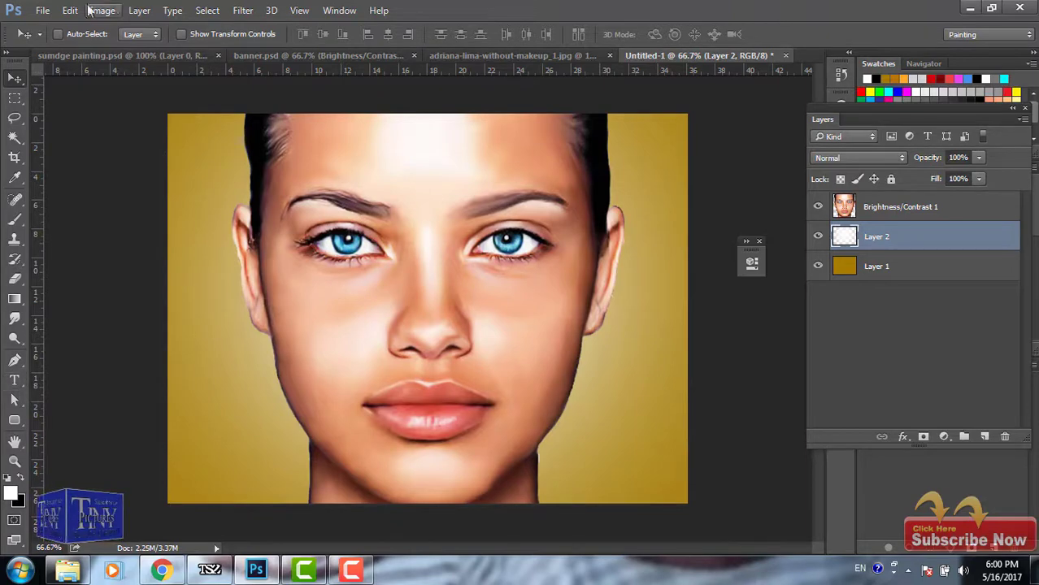
Step: Give Layer 1 an 8 px white Stroke effect positioned Inside
click(929, 268)
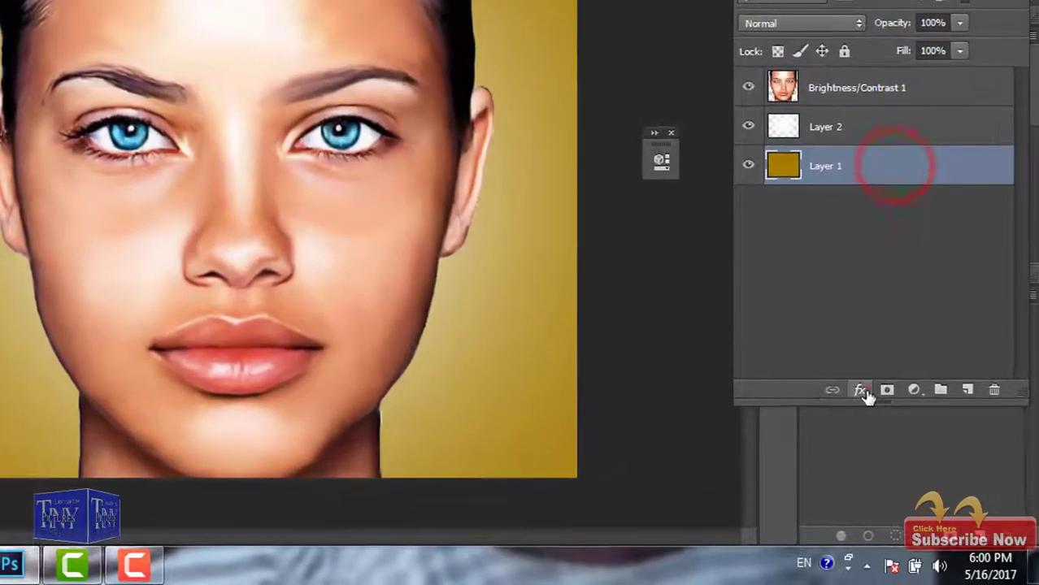
click(876, 406)
click(893, 200)
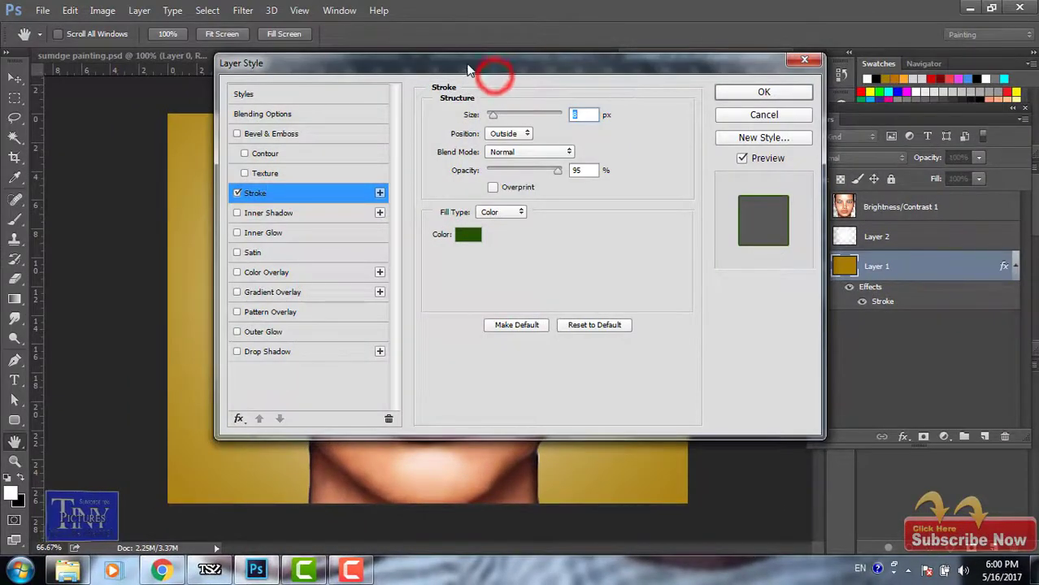
drag(493, 65, 869, 90)
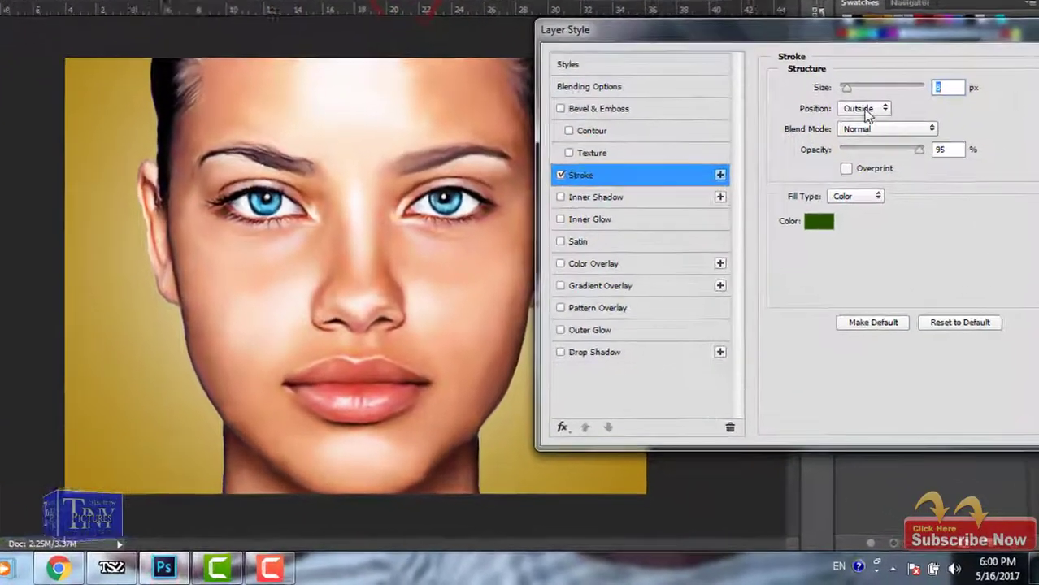
click(863, 109)
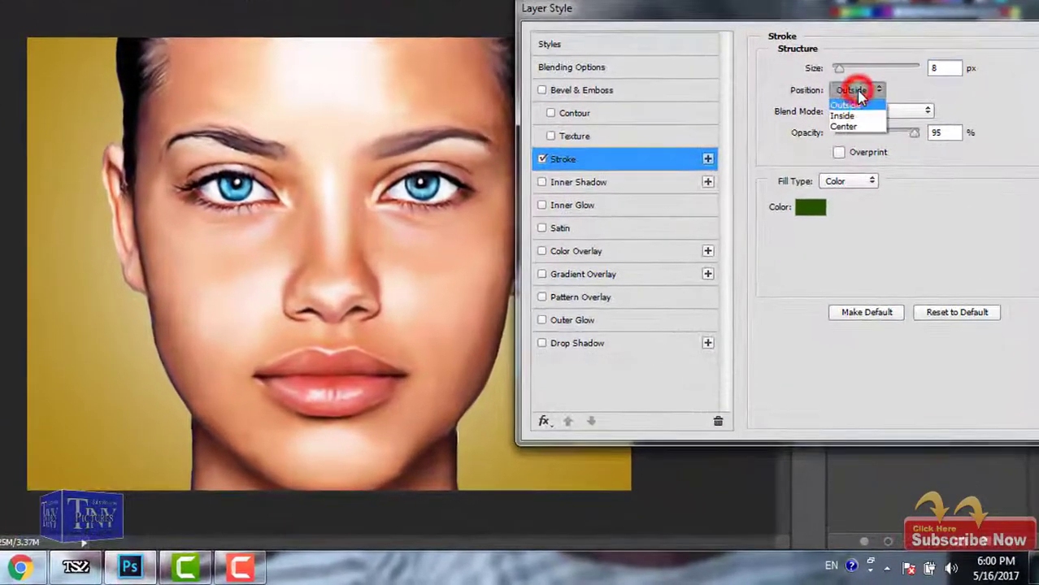
click(860, 128)
click(813, 213)
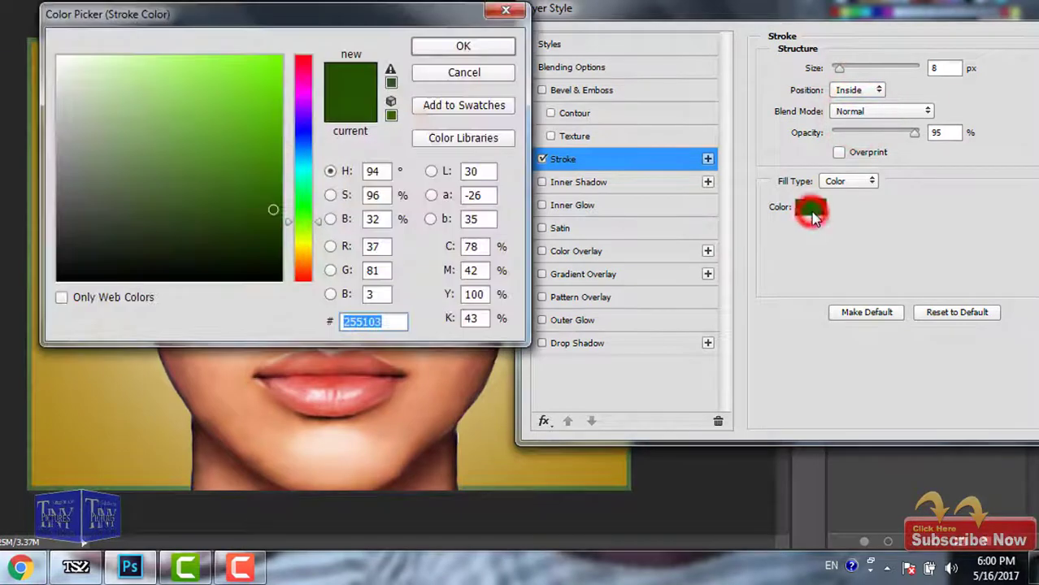
drag(150, 116, 57, 57)
click(462, 47)
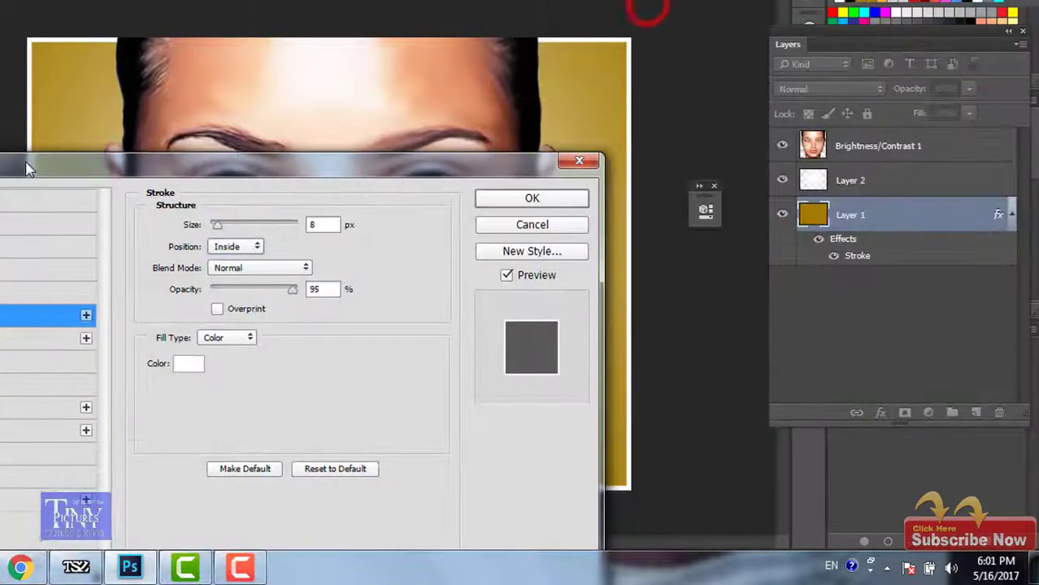
click(580, 239)
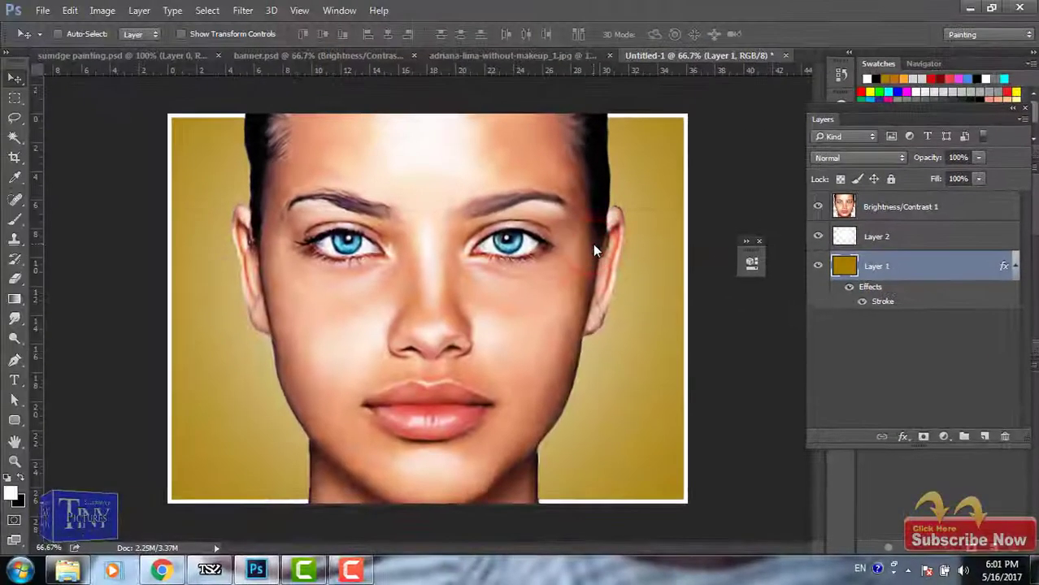